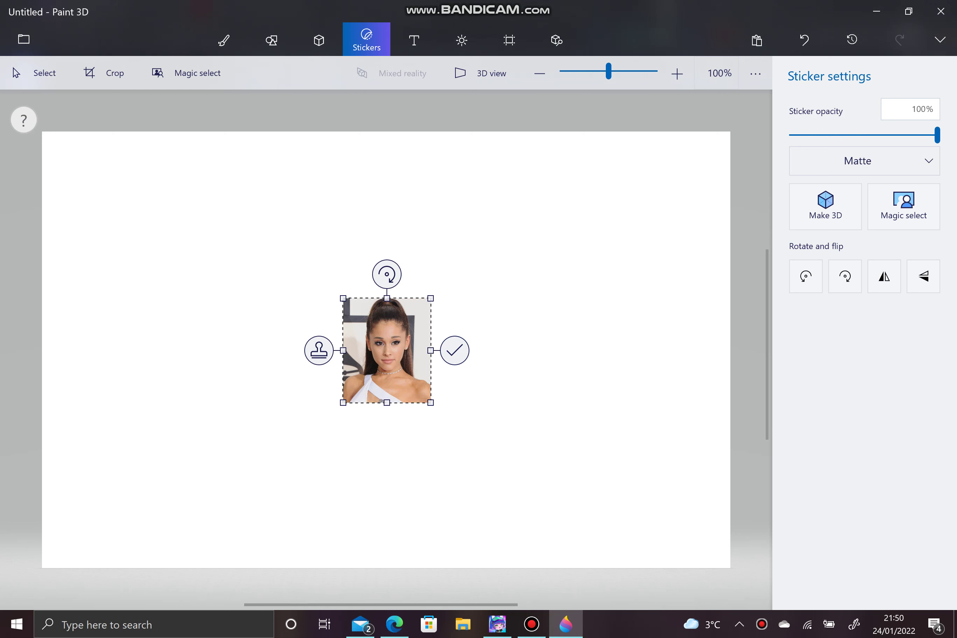
Step: Enlarge the portrait sticker and start a Magic select cutout covering nearly the whole picture, trimmed slightly along its upper edge
drag(343, 403, 229, 537)
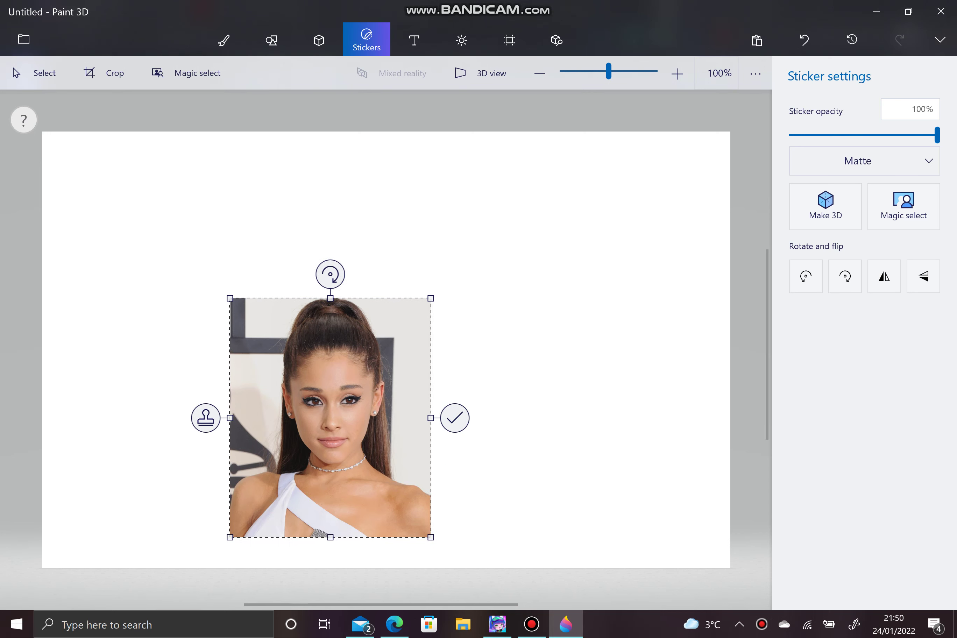
drag(431, 298, 546, 159)
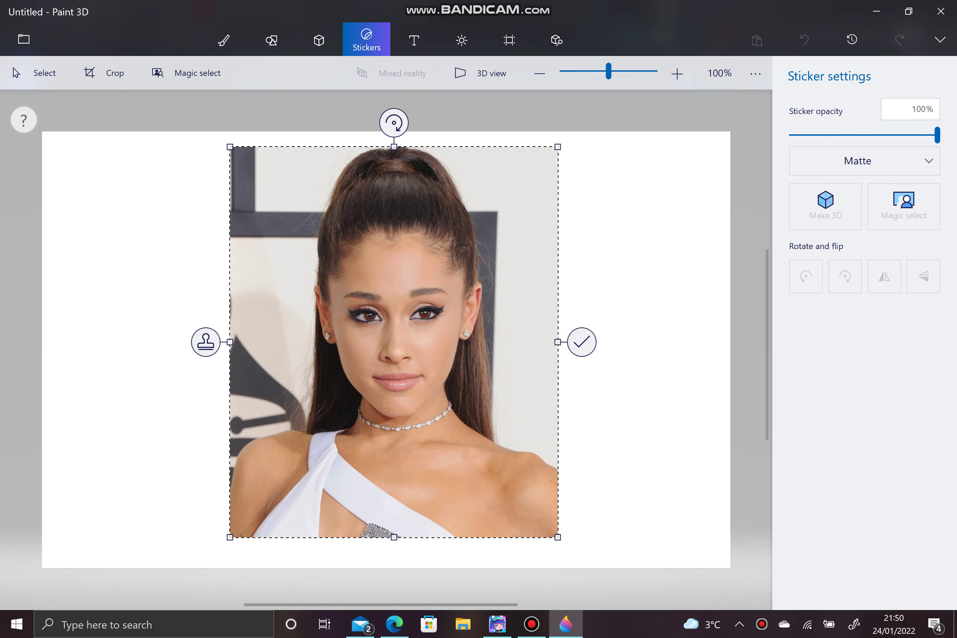
click(903, 205)
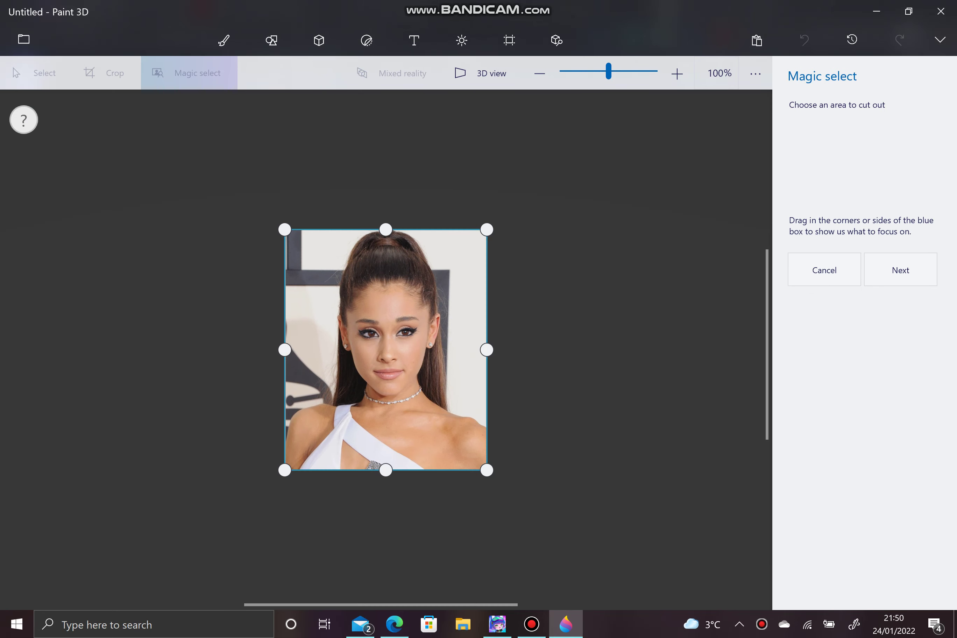
mouse_move(487, 229)
mouse_down()
mouse_move(433, 229)
mouse_move(487, 232)
mouse_up()
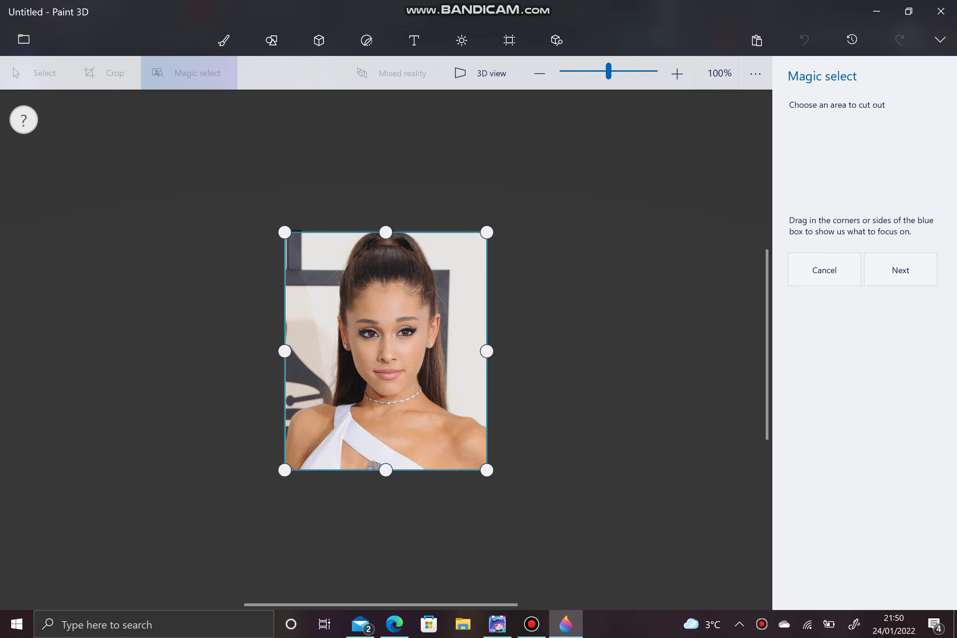
click(900, 269)
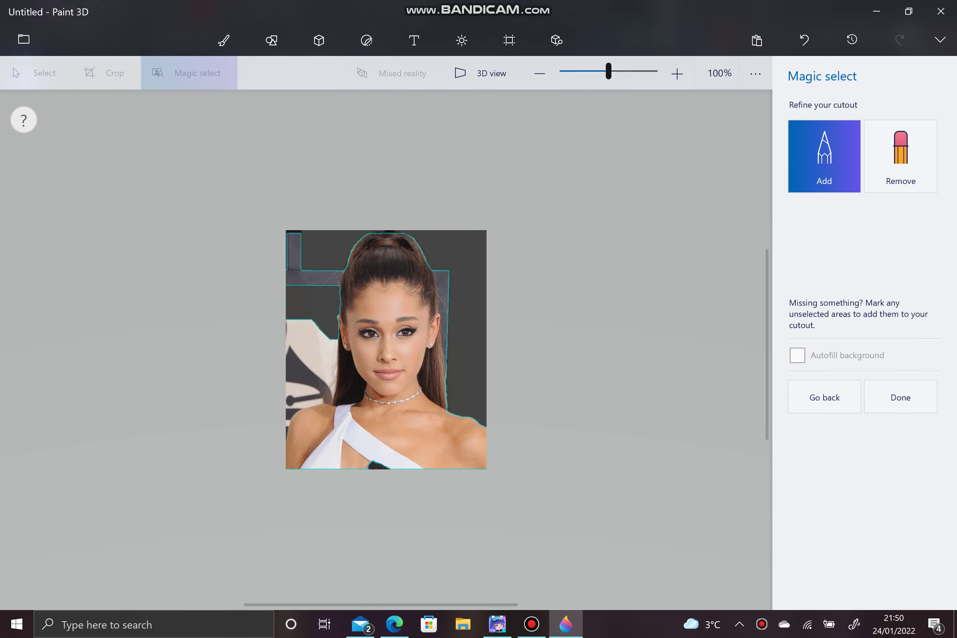
Step: Add the silver dress detail to the cutout and exclude the pale backdrop beside the head and shoulder on the picture's left side
mouse_move(608, 72)
mouse_down()
mouse_move(628, 71)
mouse_move(610, 71)
mouse_up()
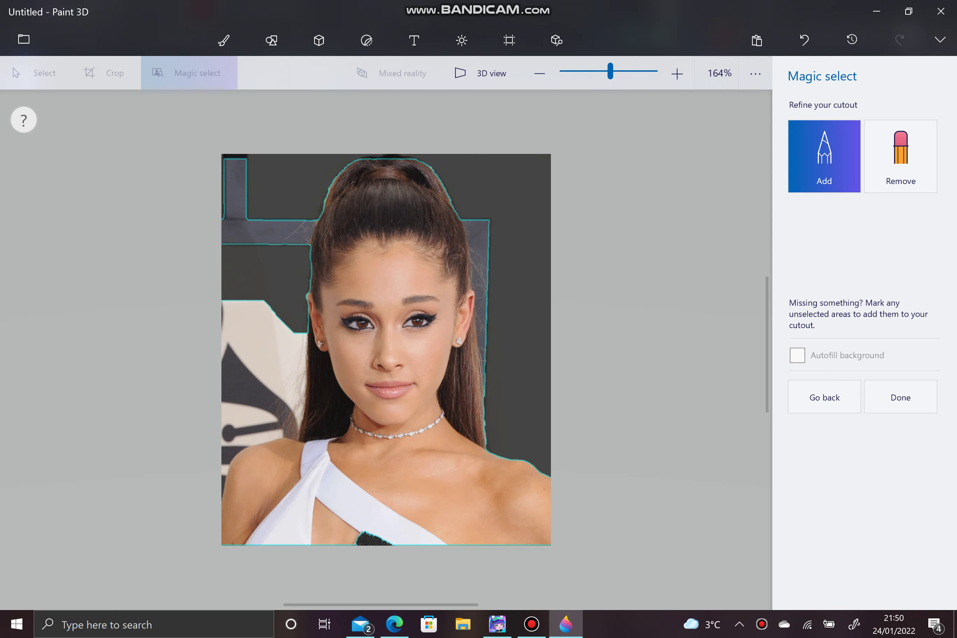
mouse_move(354, 535)
mouse_down()
mouse_move(390, 535)
mouse_move(322, 554)
mouse_move(418, 541)
mouse_up()
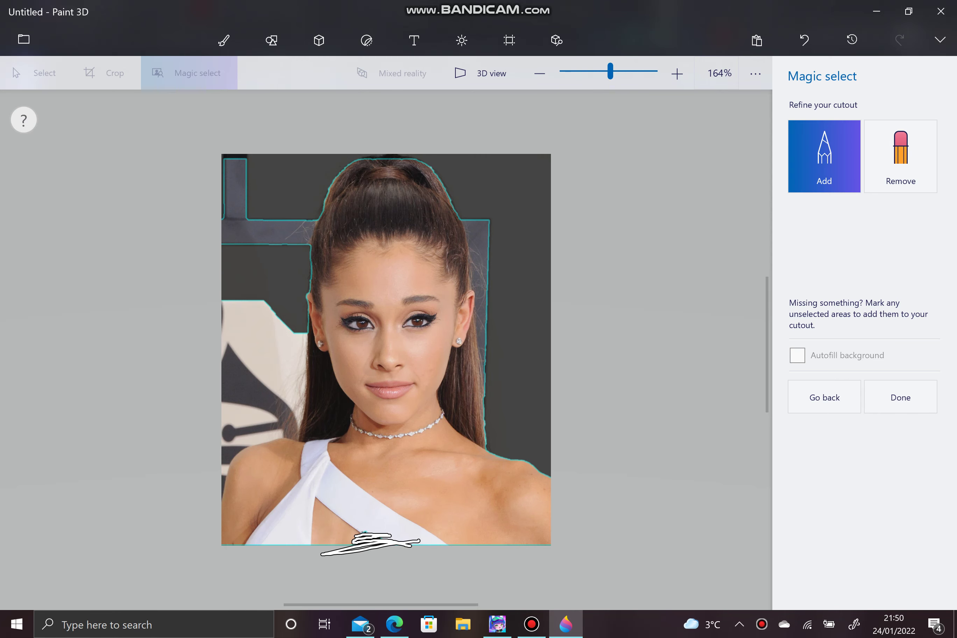
click(900, 156)
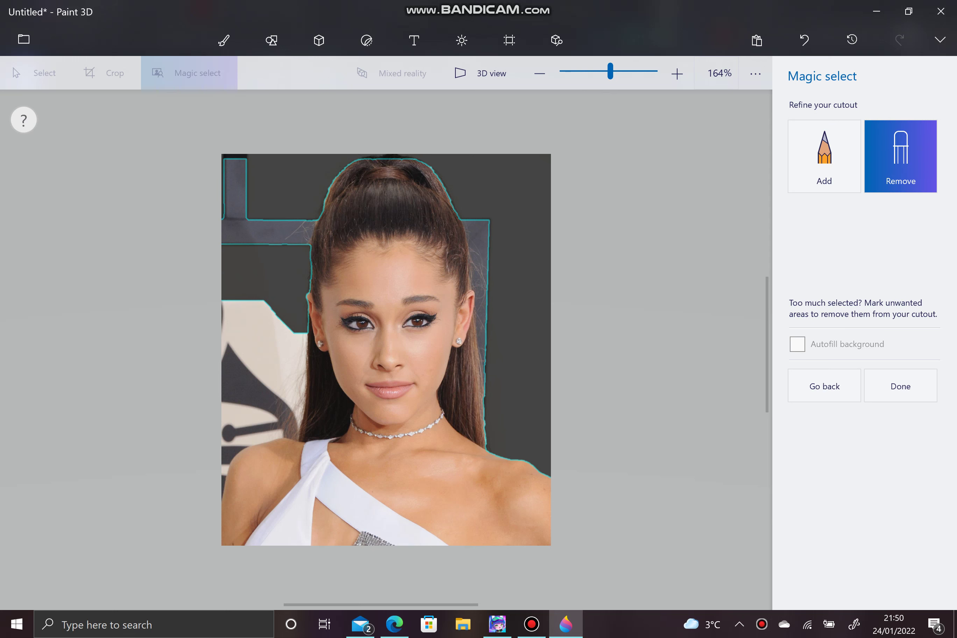
mouse_move(303, 331)
mouse_down()
mouse_move(288, 347)
mouse_move(258, 291)
mouse_up()
mouse_move(262, 358)
mouse_down()
mouse_move(228, 433)
mouse_move(249, 320)
mouse_move(234, 403)
mouse_up()
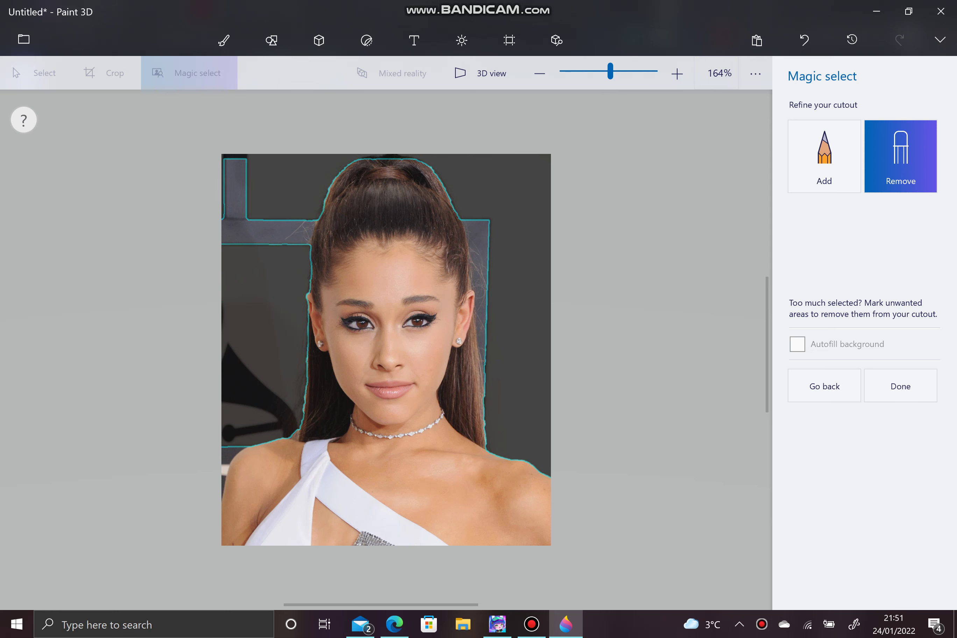
drag(225, 446, 221, 478)
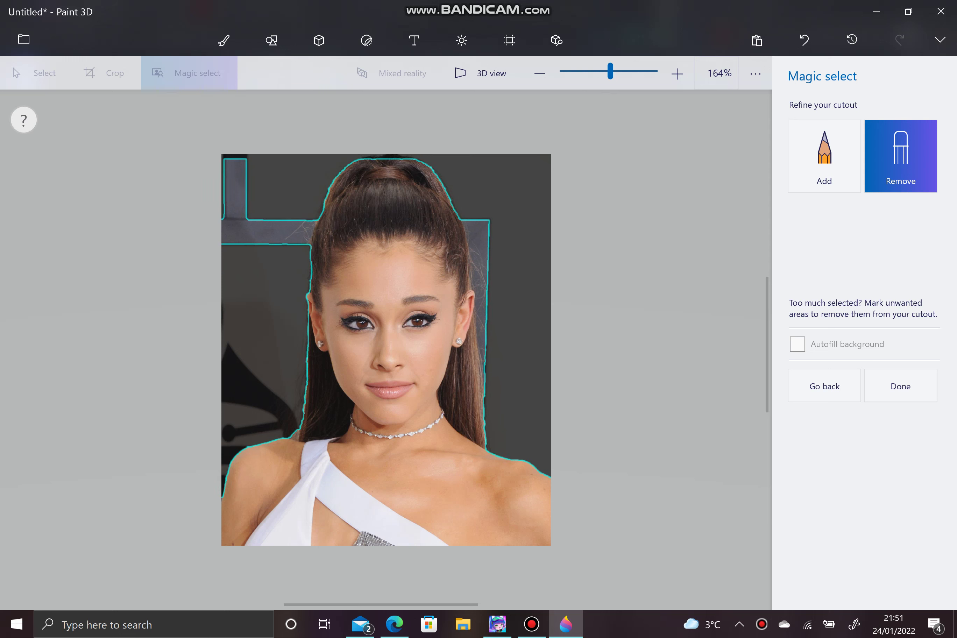
Step: Remove the dark frame behind the head and the long hair on the picture's right side, and finish the cutout
mouse_move(228, 171)
mouse_down()
mouse_move(244, 233)
mouse_move(245, 224)
mouse_up()
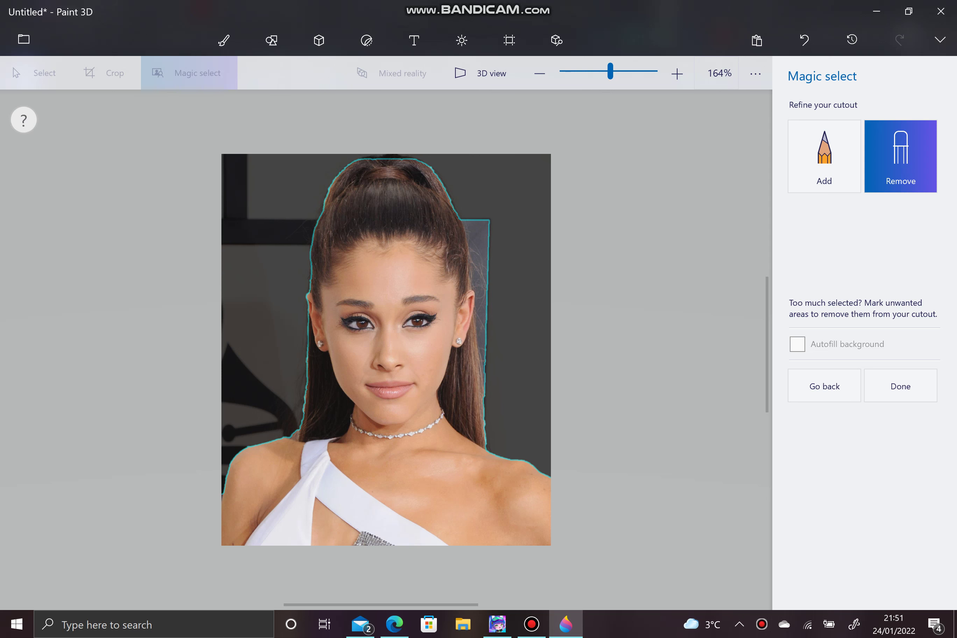
drag(479, 240, 483, 303)
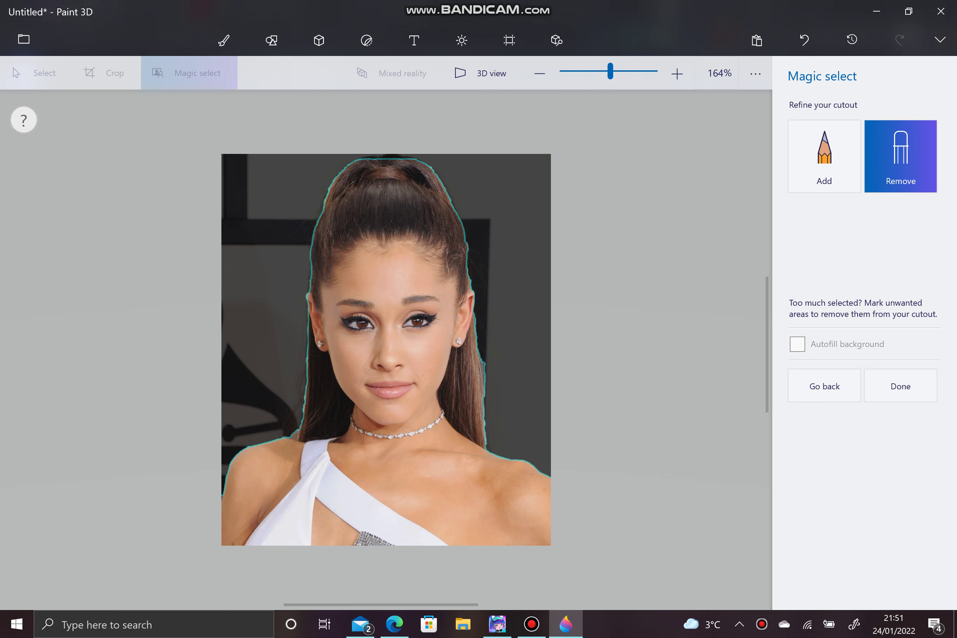
mouse_move(489, 445)
mouse_down()
mouse_move(452, 415)
mouse_move(458, 368)
mouse_move(482, 335)
mouse_up()
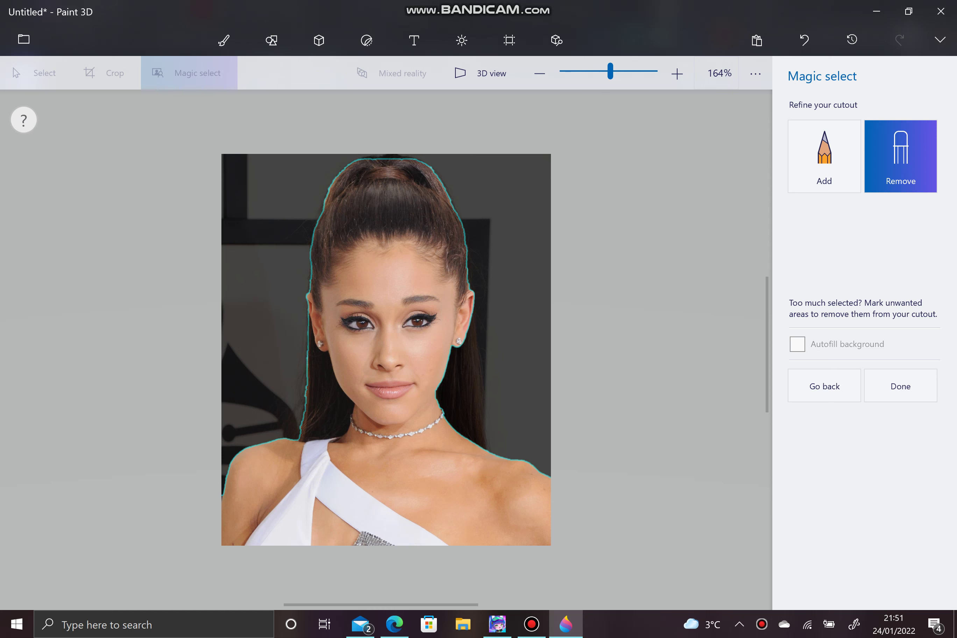
click(900, 386)
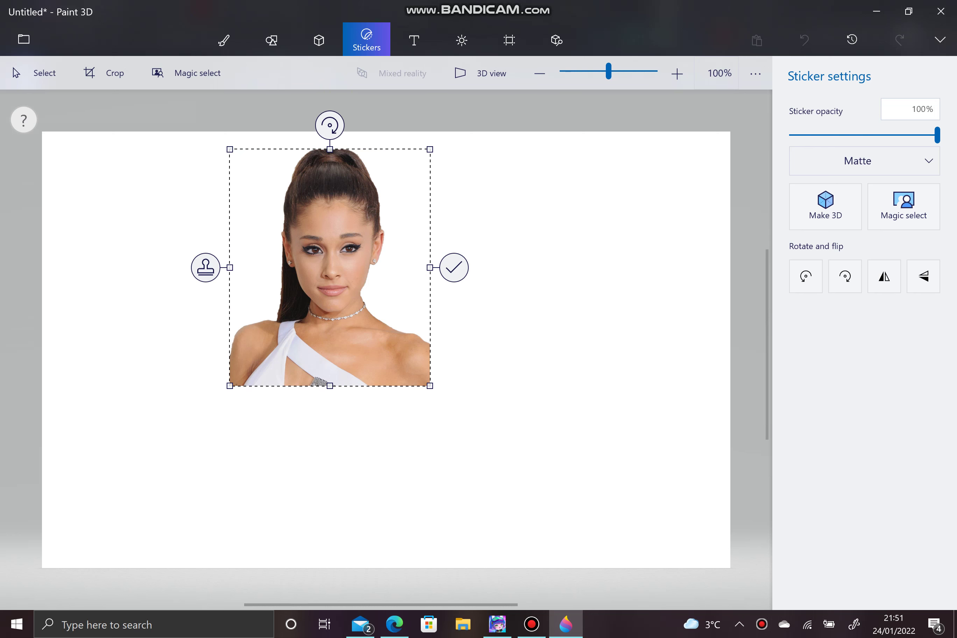
Step: Enlarge the cutout portrait and run Magic select on it again, adding both shoulders and the white dress to the selection
drag(430, 386, 578, 562)
click(903, 207)
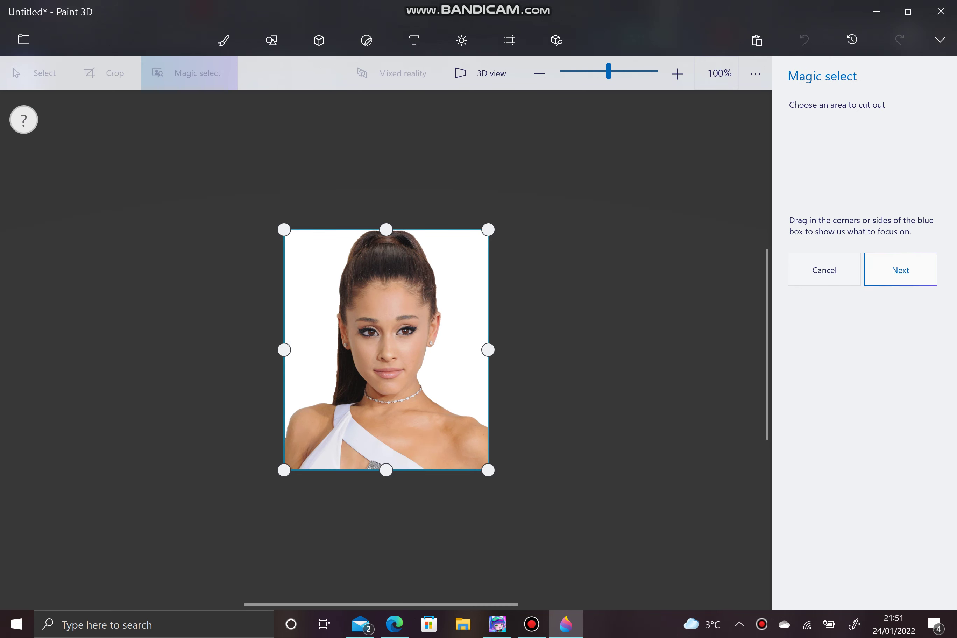
click(900, 270)
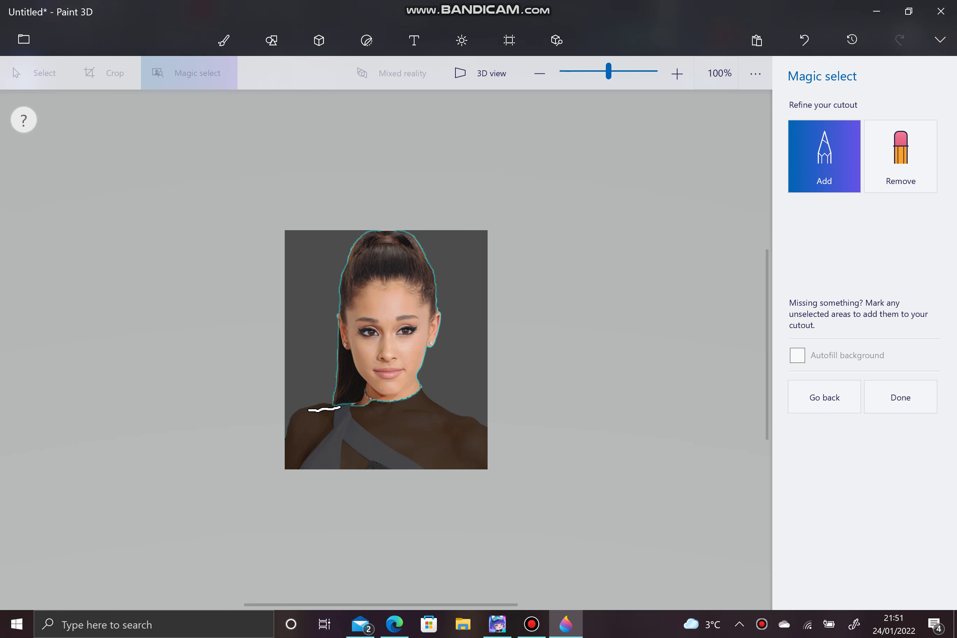
drag(308, 411, 292, 442)
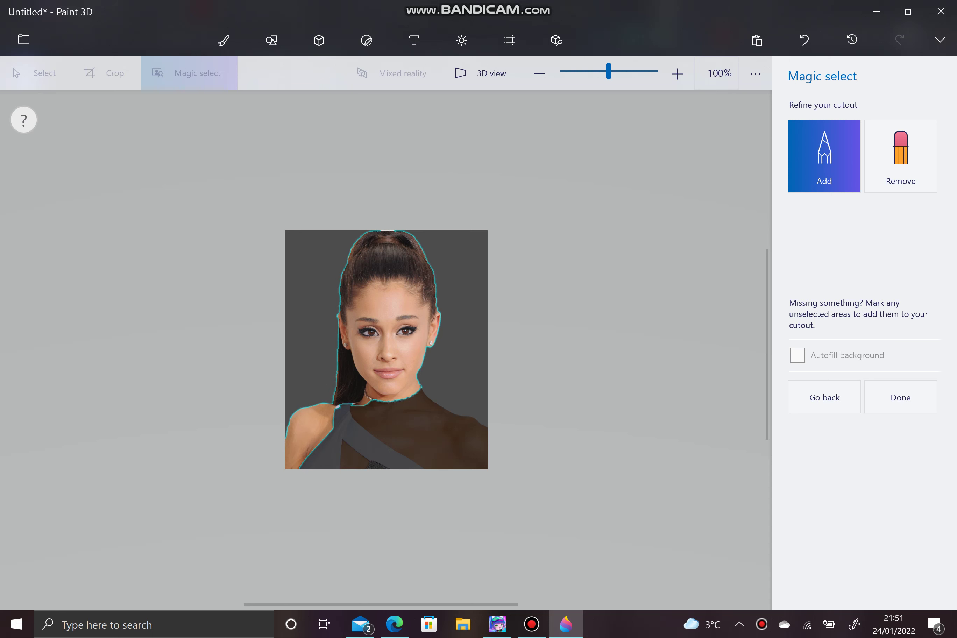
drag(419, 391, 464, 416)
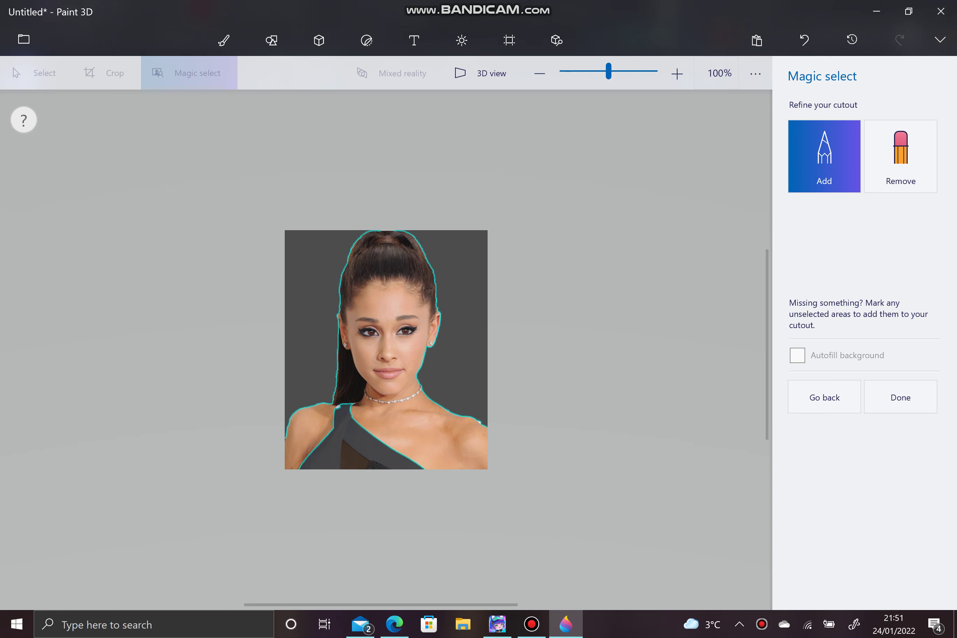
mouse_move(469, 454)
mouse_down()
mouse_move(318, 454)
mouse_move(416, 451)
mouse_move(388, 462)
mouse_up()
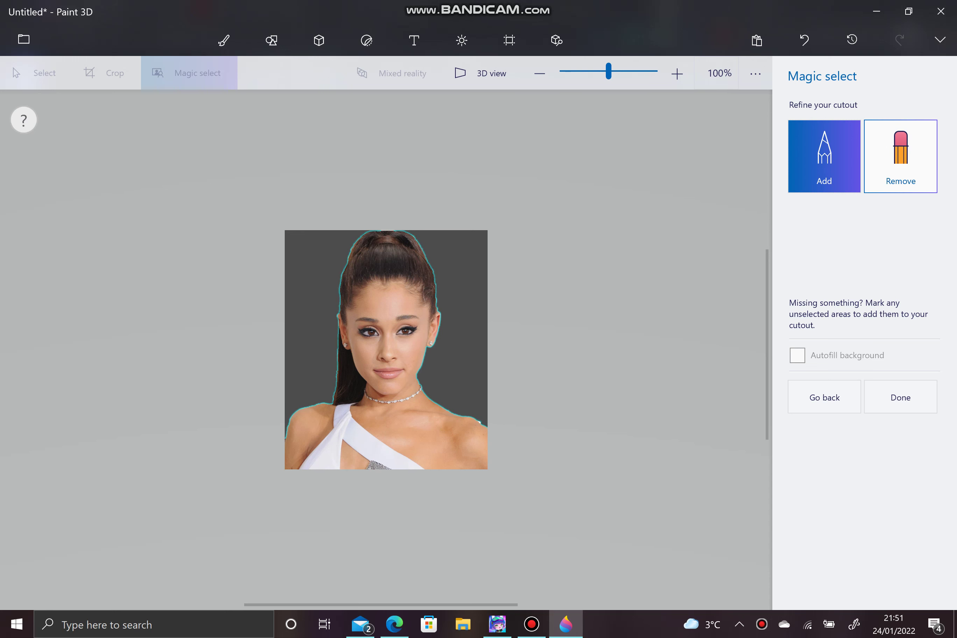
Step: Exclude the remaining long hair beside the neck from the selection and finish the second cutout
click(900, 156)
drag(335, 353, 353, 391)
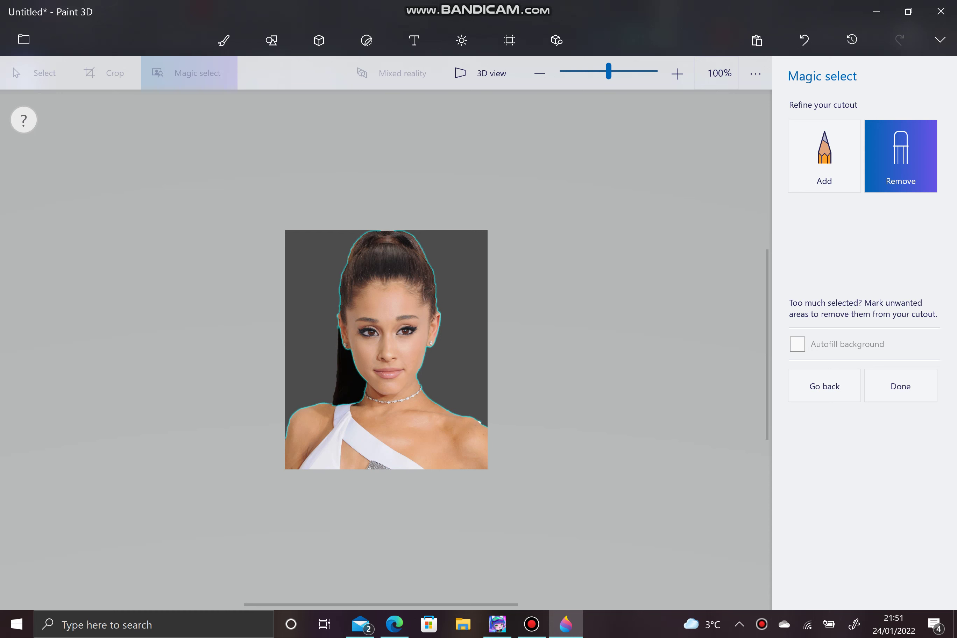
click(900, 386)
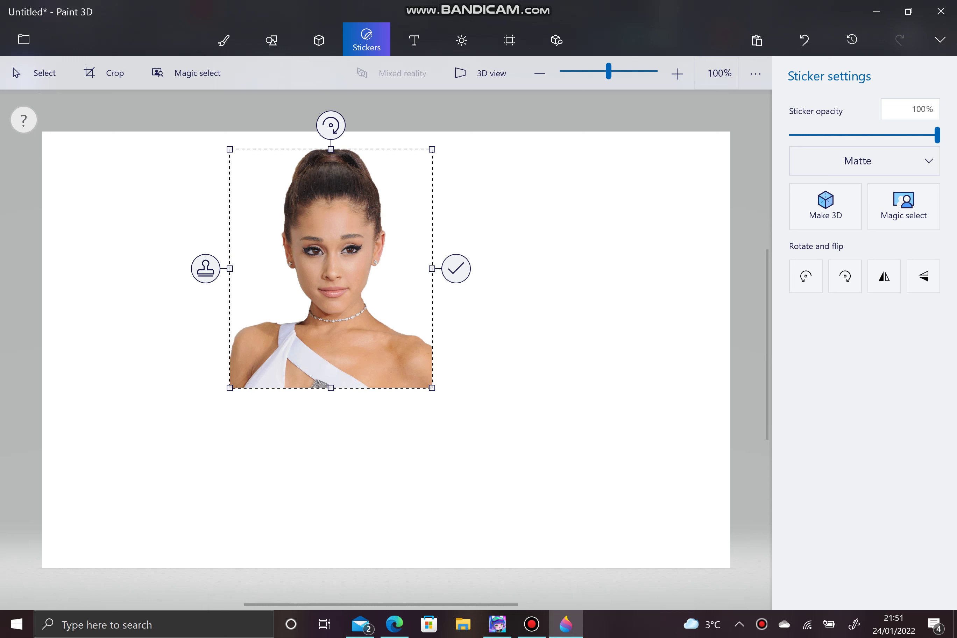
Step: Enlarge the cutout portrait to the full height of the canvas and fix it in place
drag(431, 388, 582, 566)
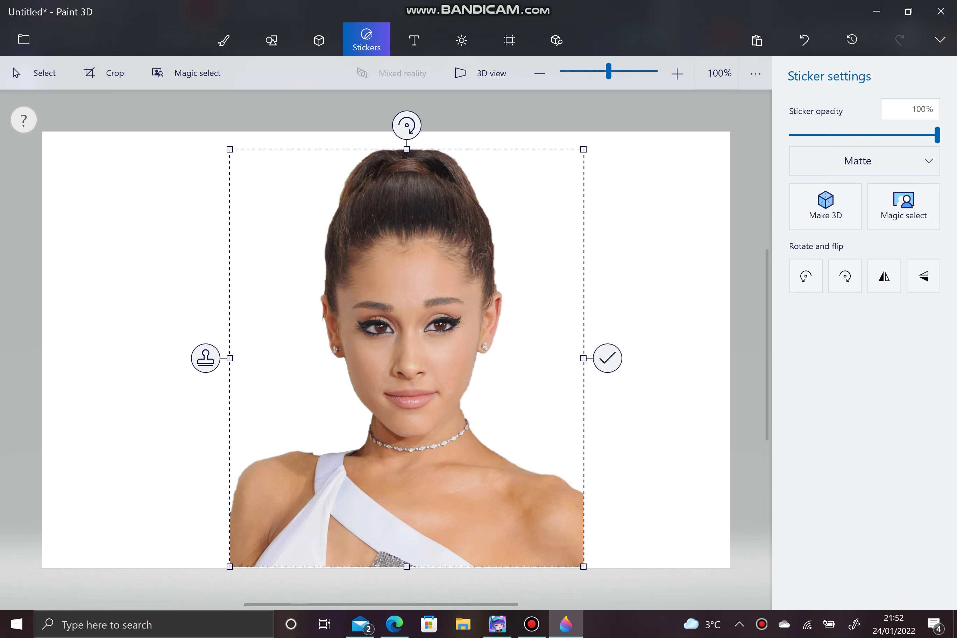
drag(230, 150, 216, 133)
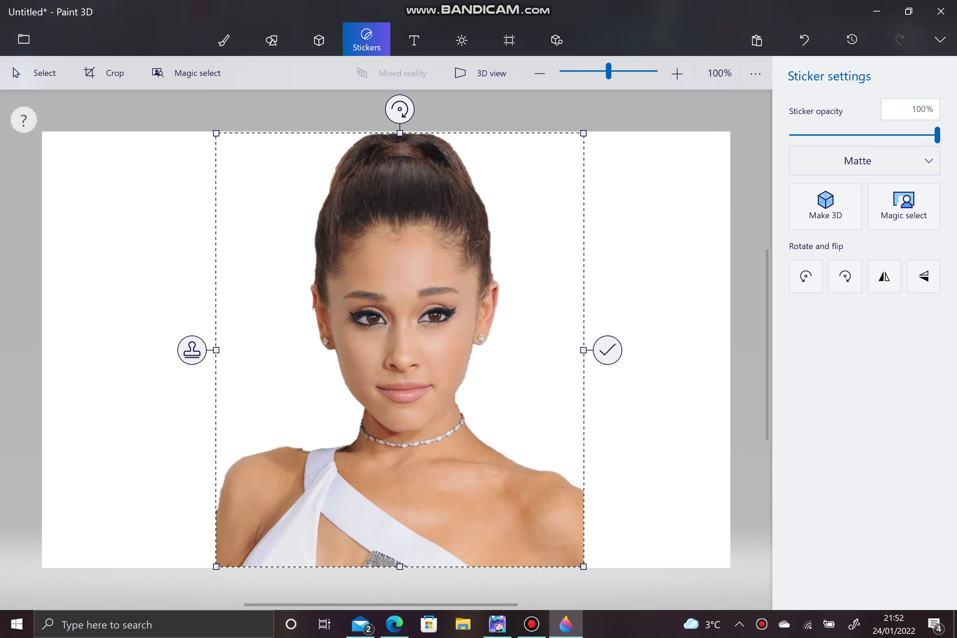
click(607, 349)
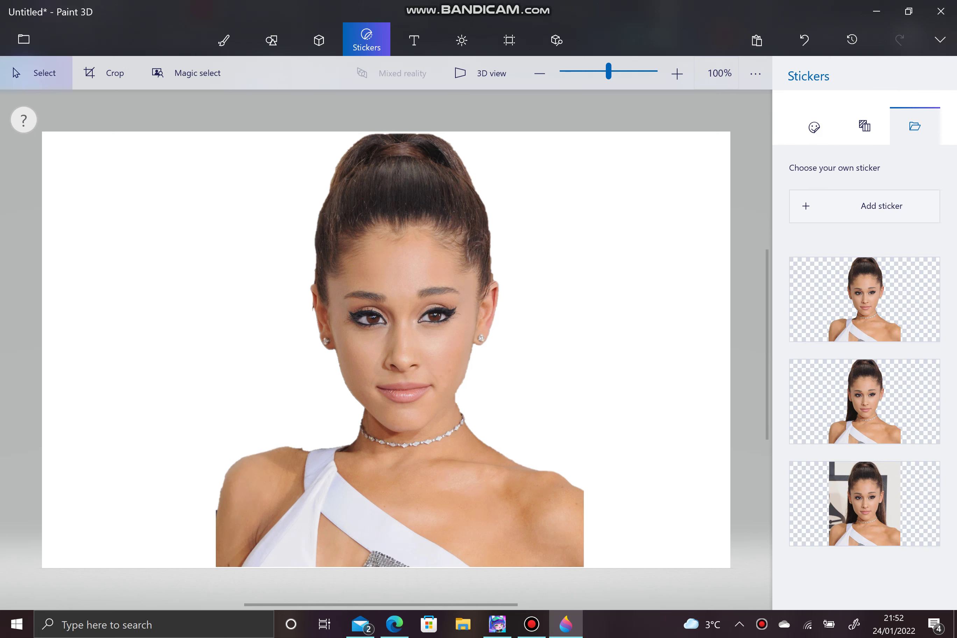
Step: Add the Mario picture from the Pictures folder as a sticker and enlarge it to nearly the canvas height
click(864, 207)
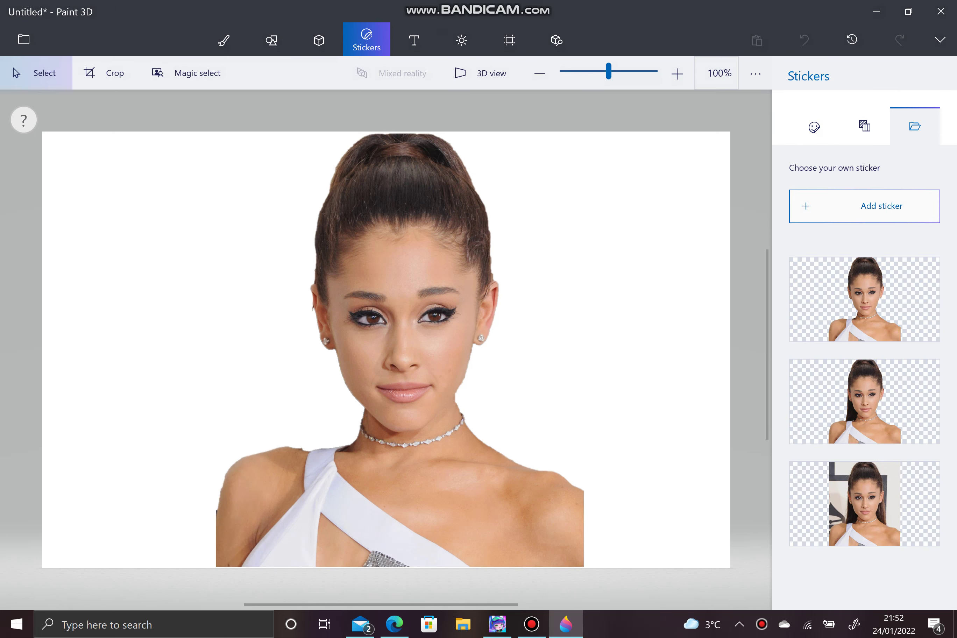
text(M)
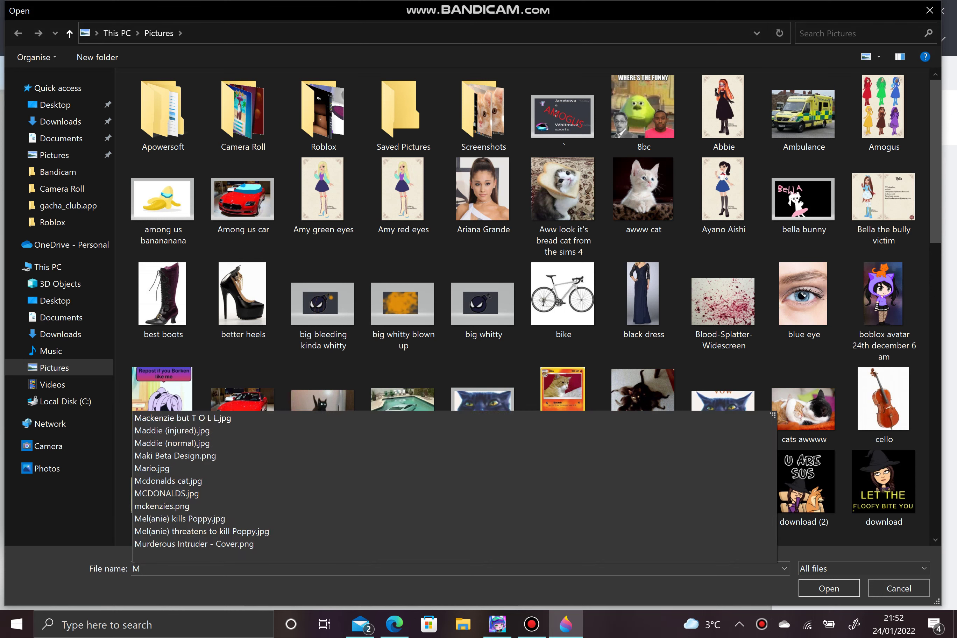
text(ario)
key(Return)
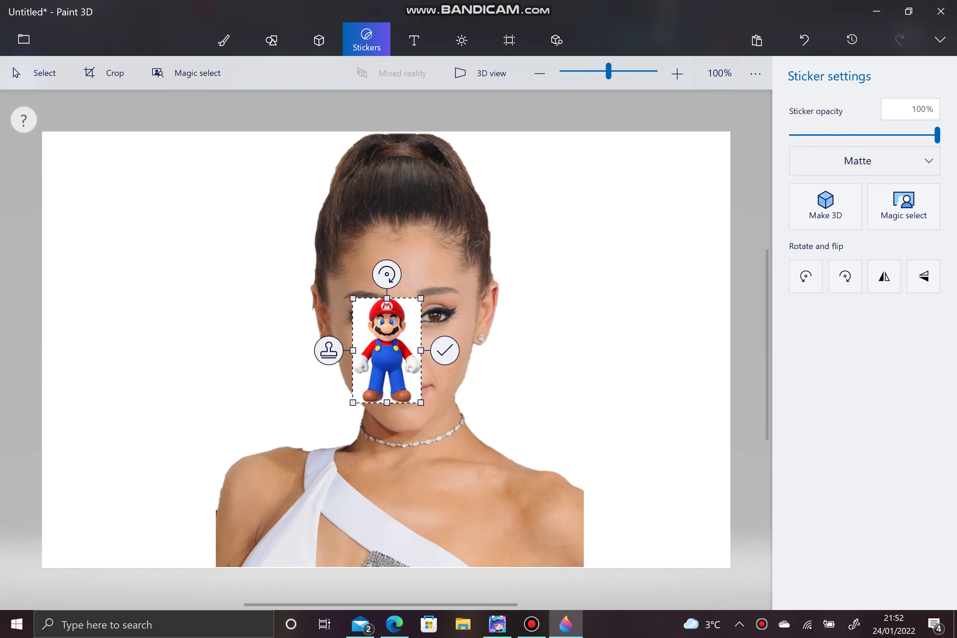
drag(353, 403, 246, 564)
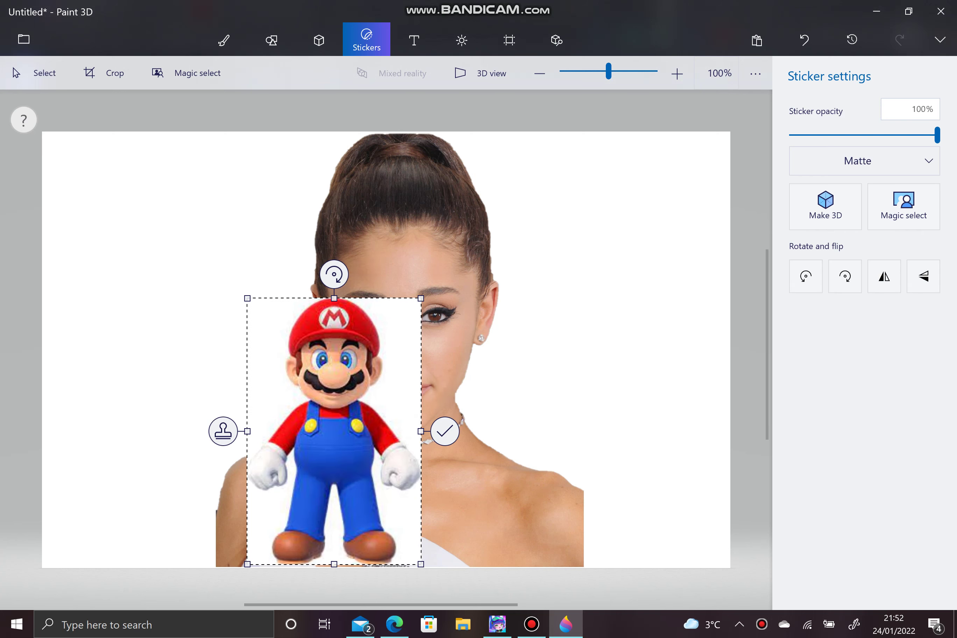
drag(420, 299, 517, 151)
Step: Cut out Mario's moustache with Magic select, narrowing the focus box to the strip across the nose and moustache
click(904, 207)
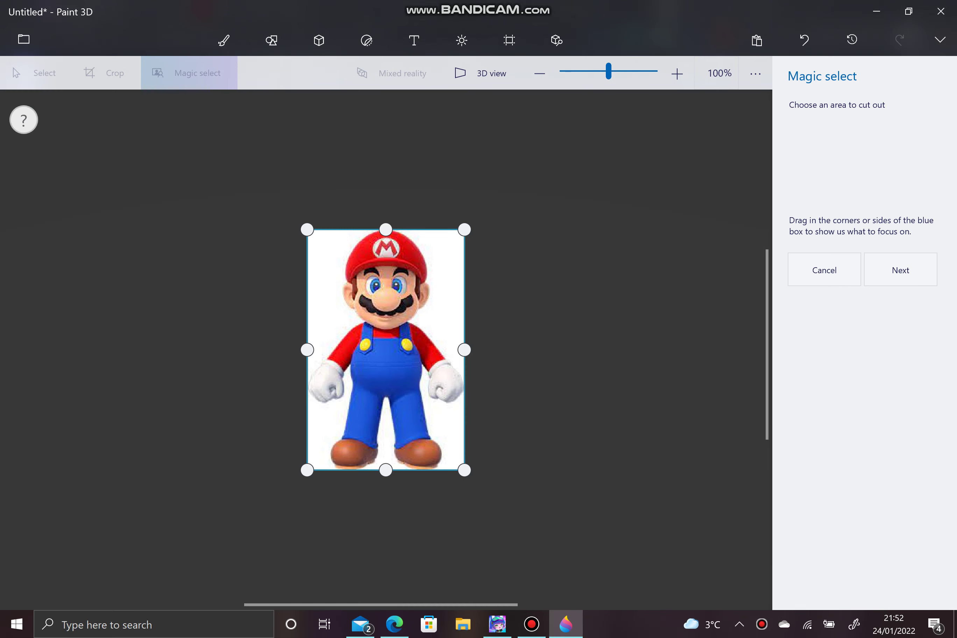
drag(385, 229, 385, 294)
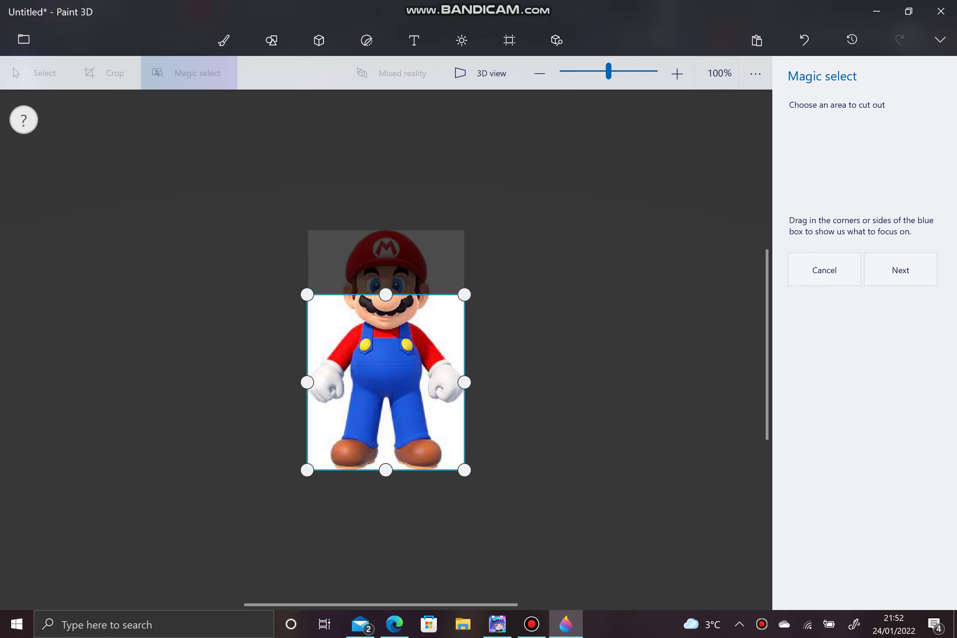
drag(385, 469, 386, 317)
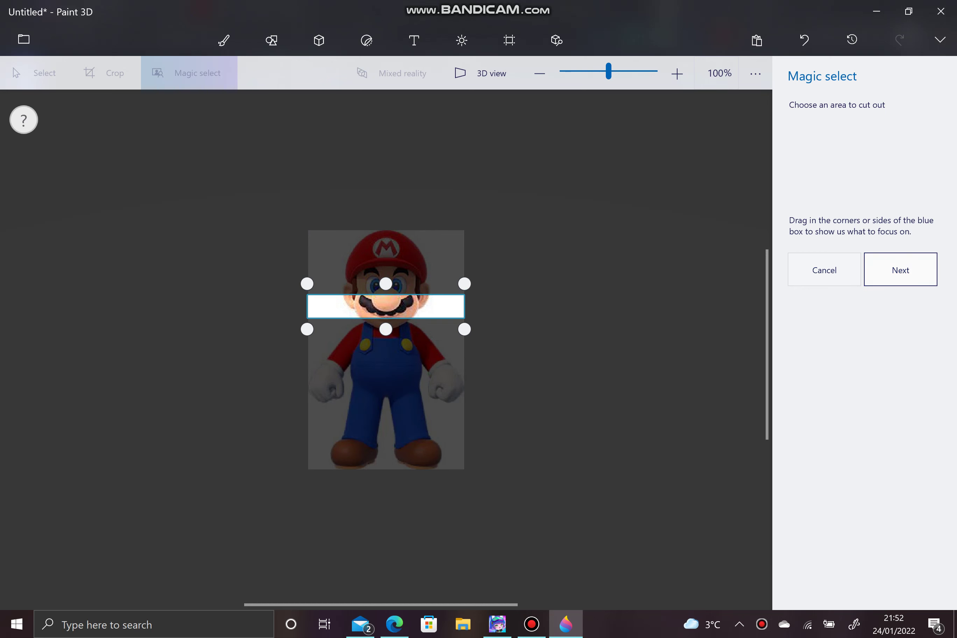
click(901, 270)
click(900, 397)
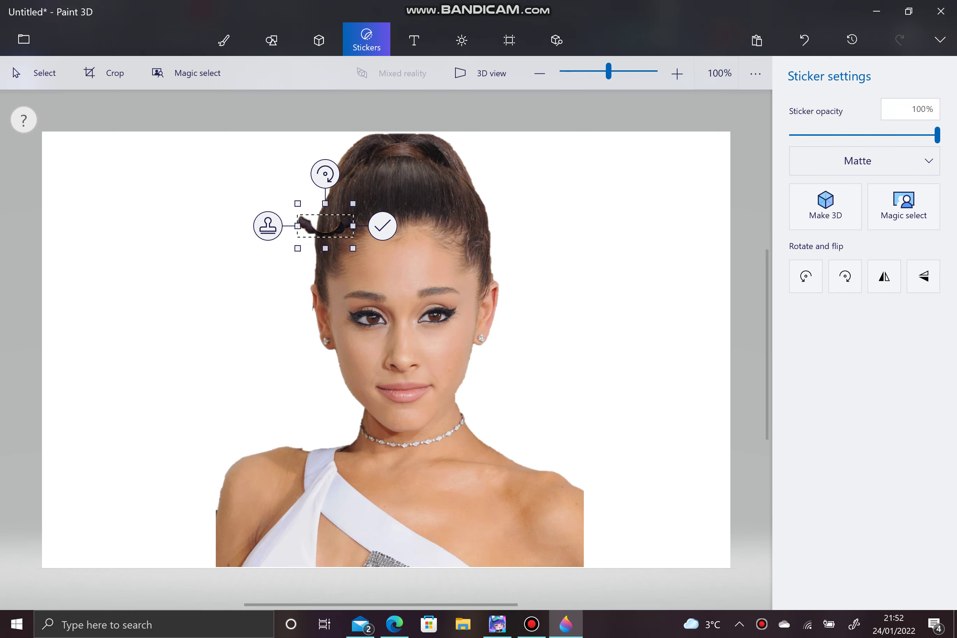
Step: Enlarge the moustache sticker, stretch it taller, and place it over the middle of the woman's face
drag(297, 248, 88, 320)
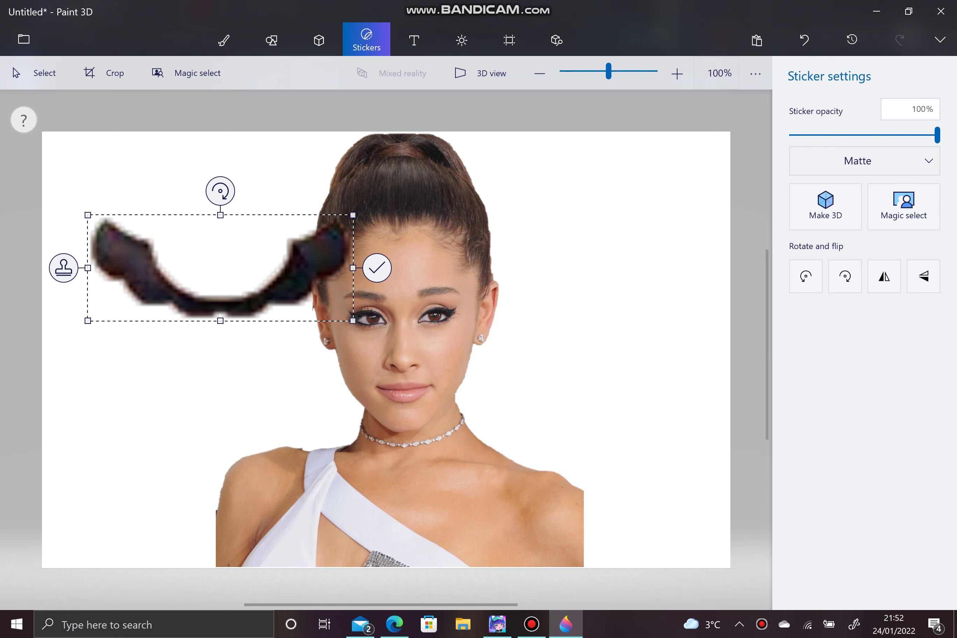
drag(220, 214, 221, 150)
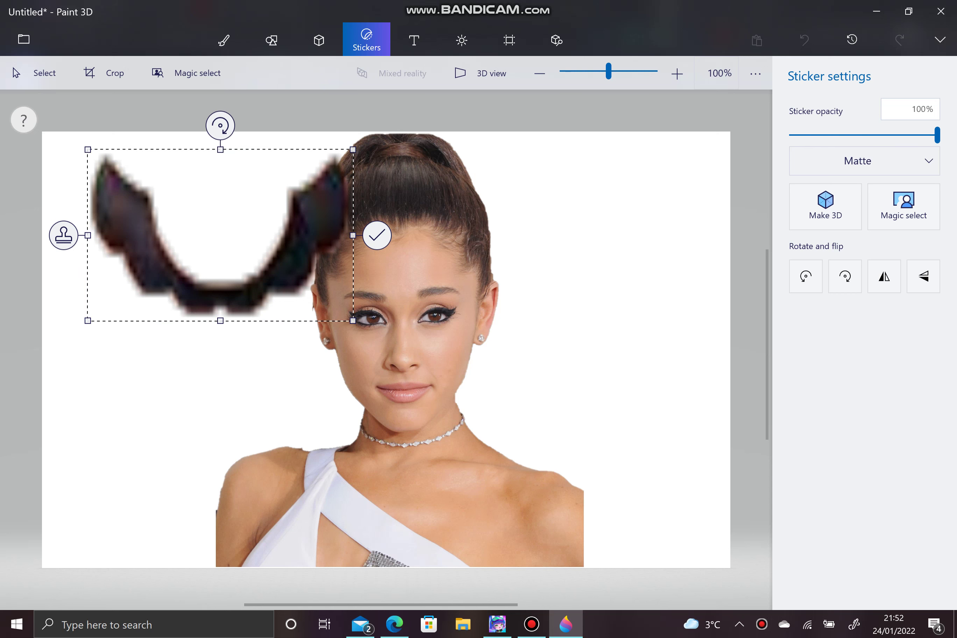
drag(88, 150, 233, 243)
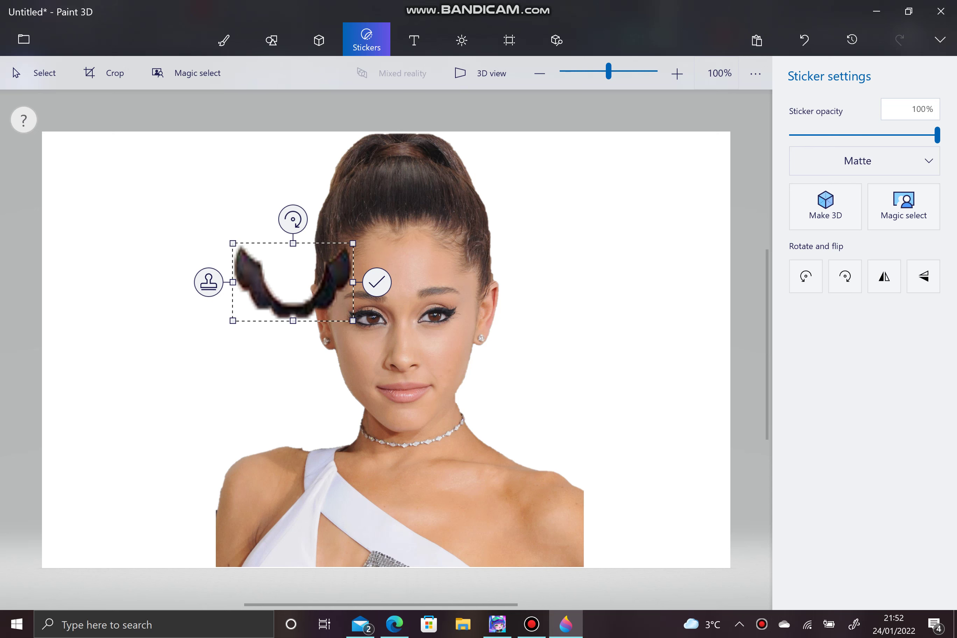
drag(293, 282, 401, 346)
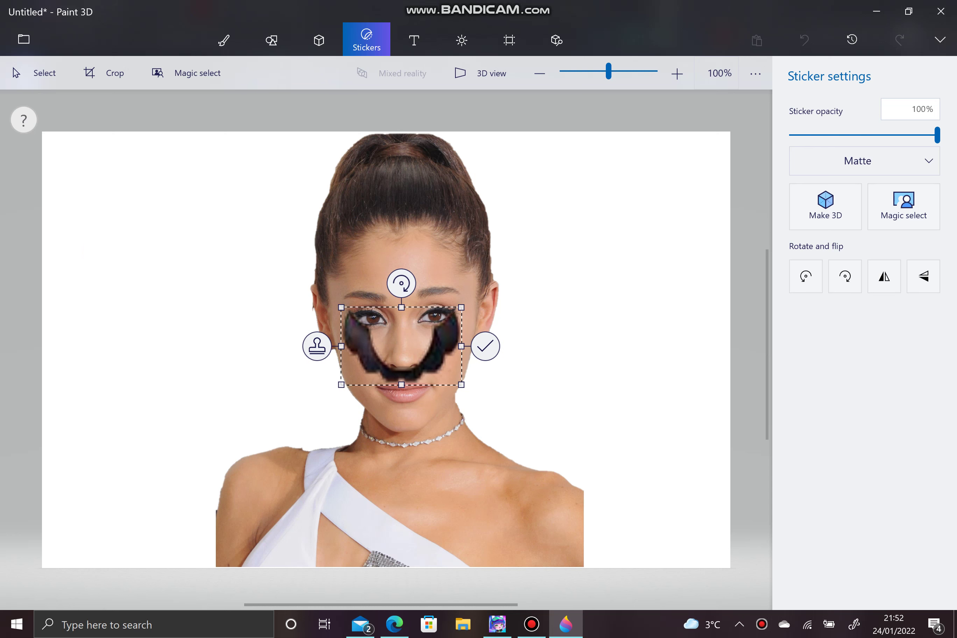
Step: Adjust the moustache sticker's height, width and position so it spans from the eyes down to the mouth
mouse_move(402, 385)
mouse_down()
mouse_move(401, 423)
mouse_move(401, 402)
mouse_up()
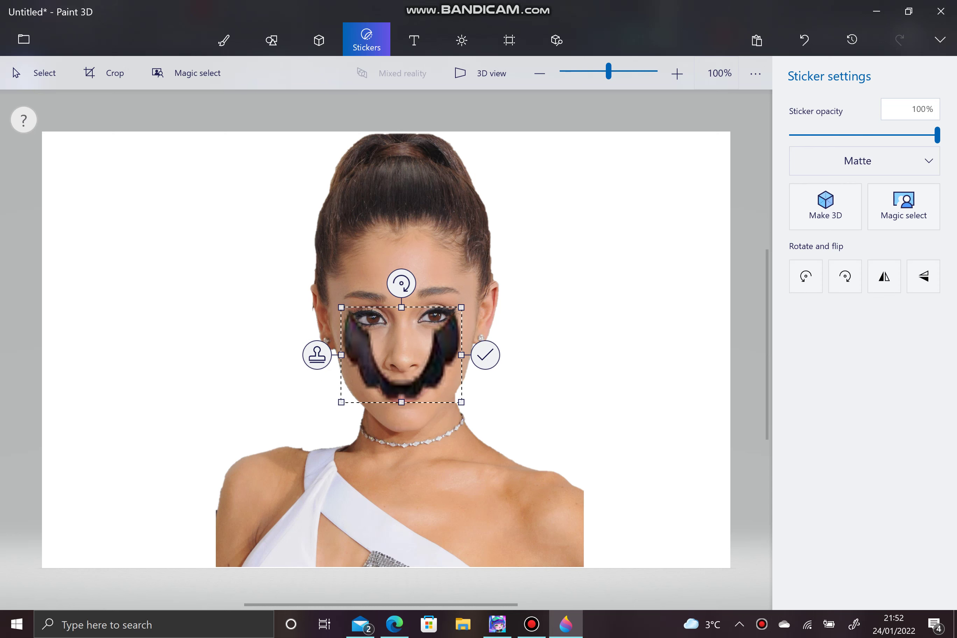
drag(402, 355, 401, 354)
drag(461, 402, 484, 420)
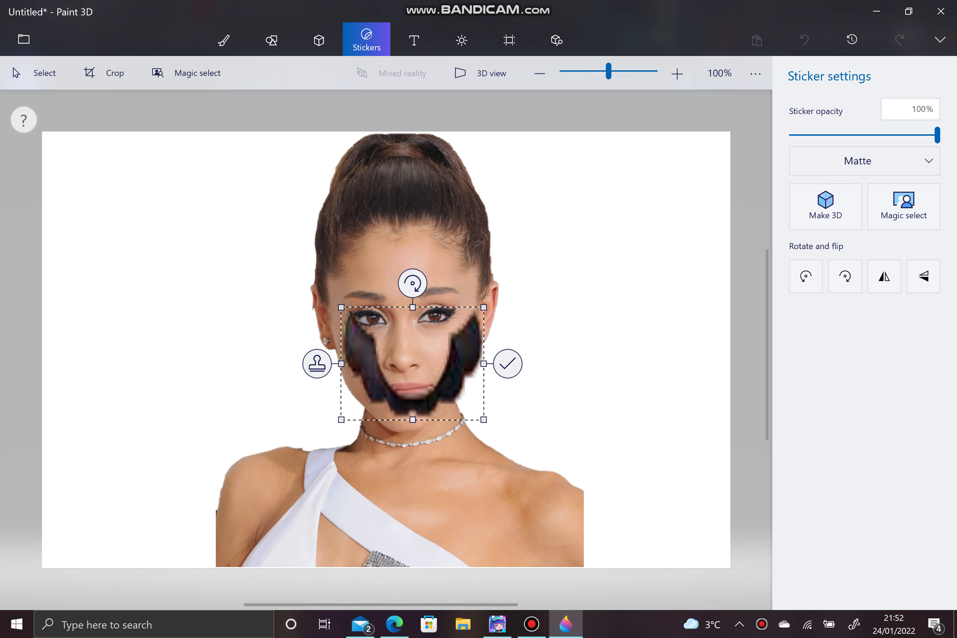
drag(412, 364, 396, 354)
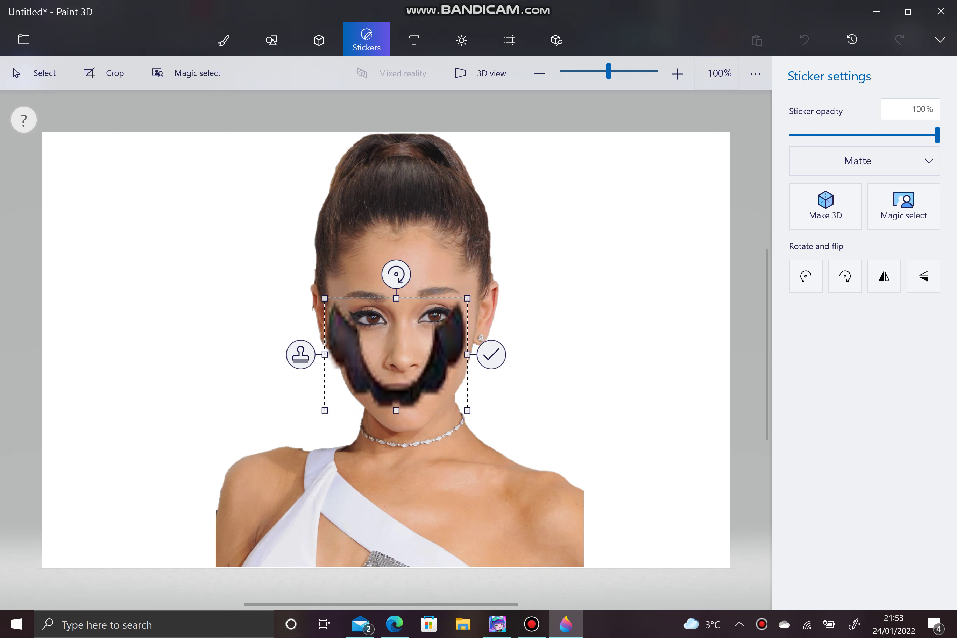
drag(325, 354, 344, 354)
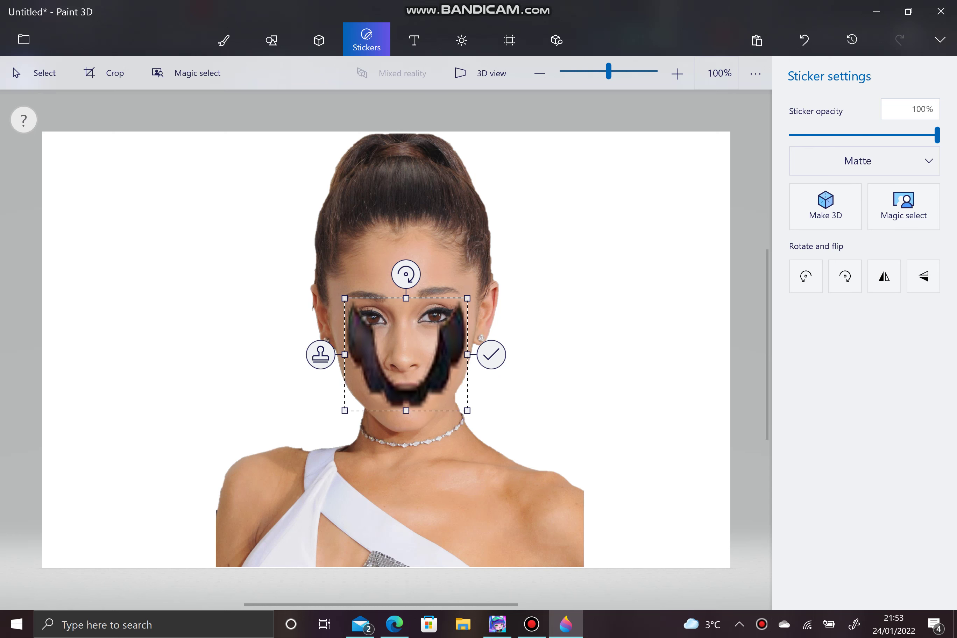
drag(406, 298, 406, 303)
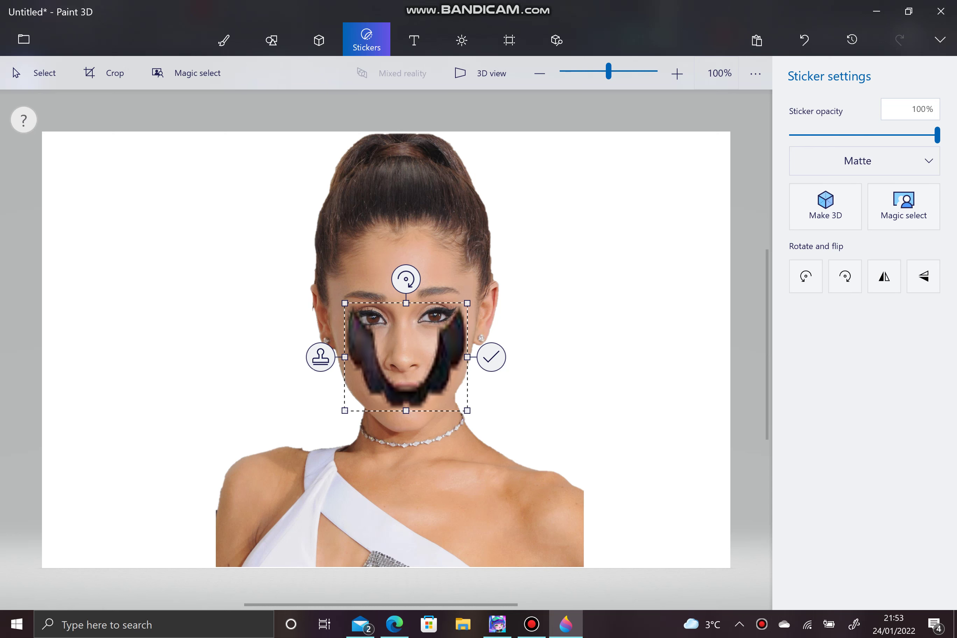
drag(467, 303, 461, 308)
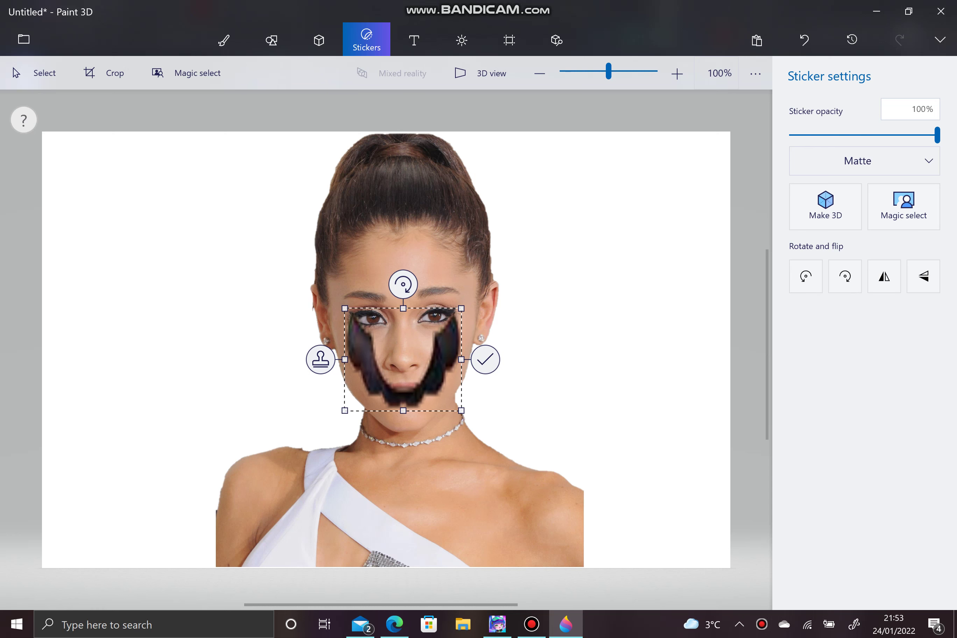
drag(403, 308, 403, 297)
click(485, 354)
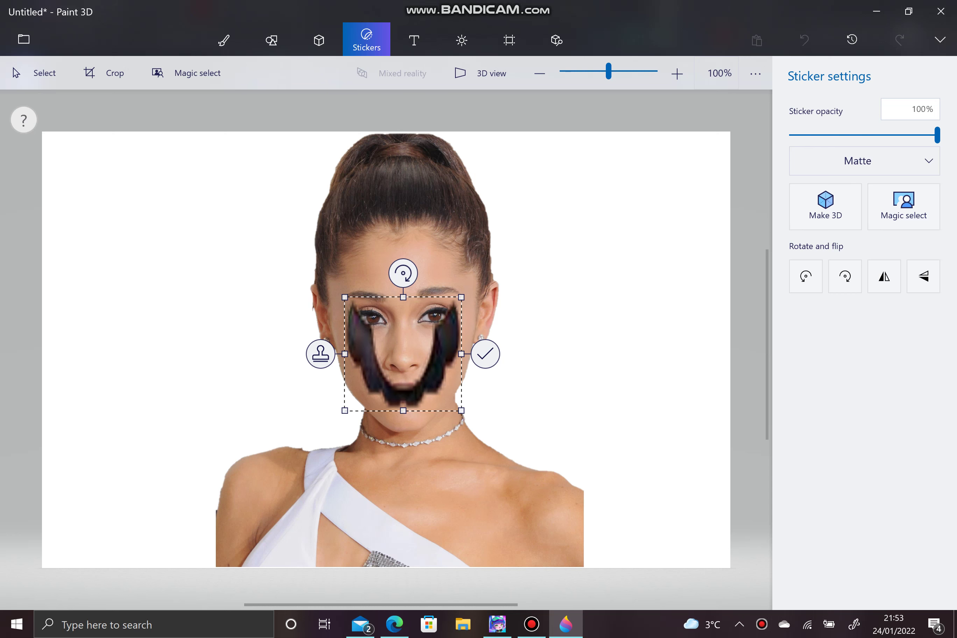
Step: Refit the moustache around the nose with its lower edge over the lips, and fix it in place
drag(344, 297, 361, 313)
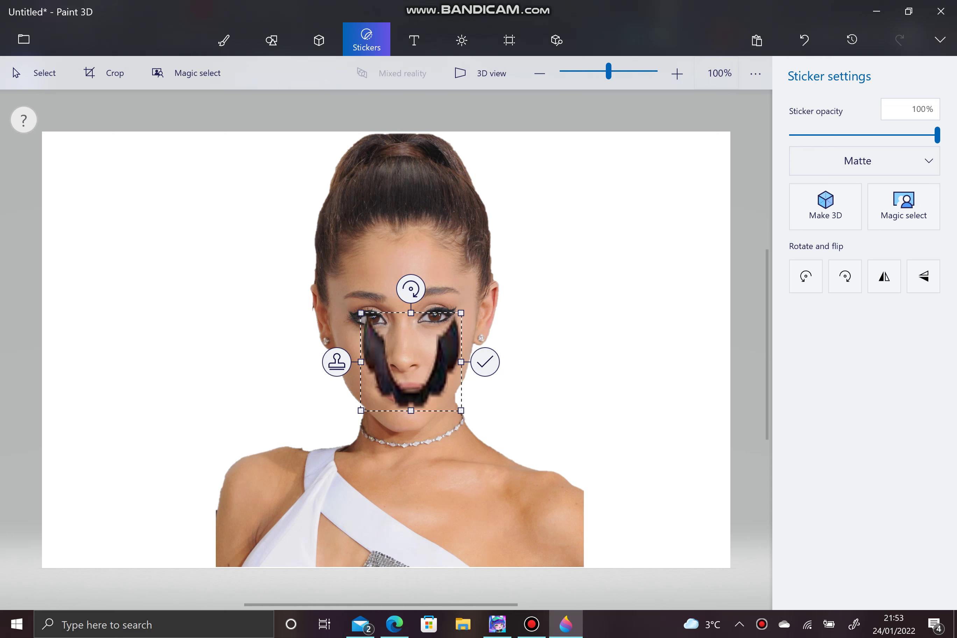
drag(360, 361, 335, 362)
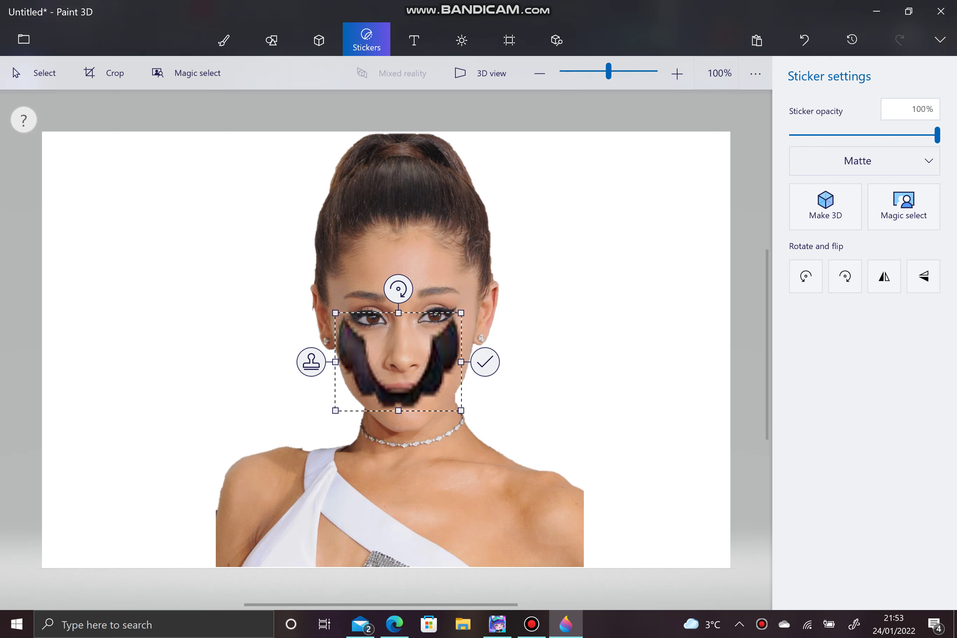
mouse_move(398, 361)
mouse_down()
mouse_move(405, 346)
mouse_move(406, 356)
mouse_up()
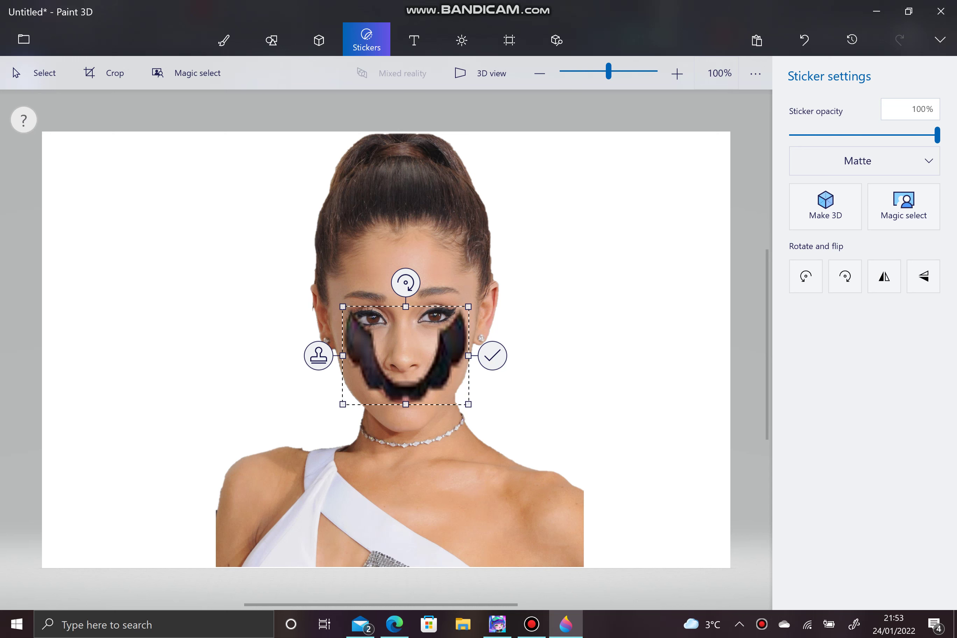
drag(468, 404, 453, 392)
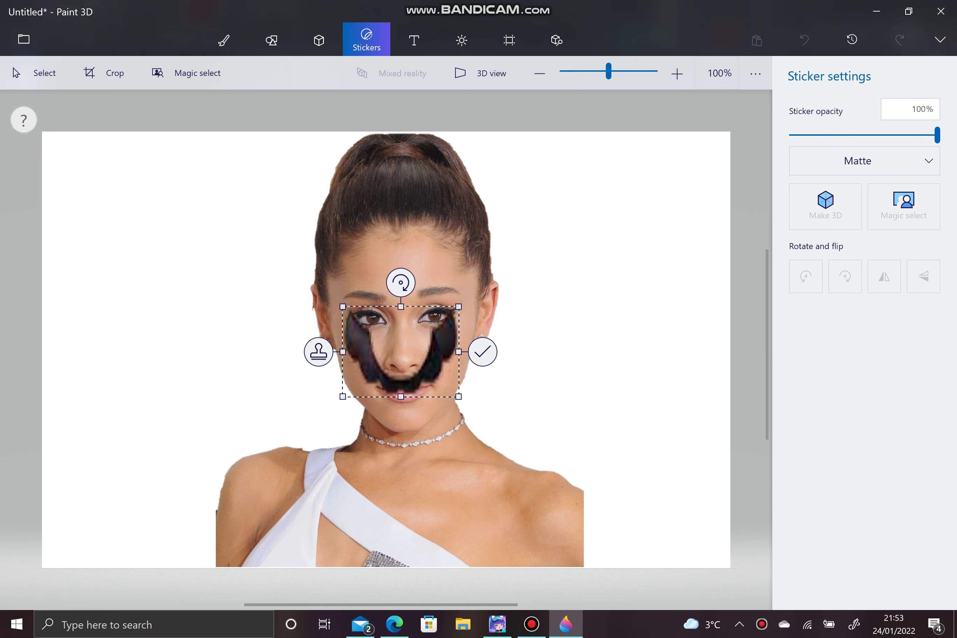
drag(400, 396, 400, 405)
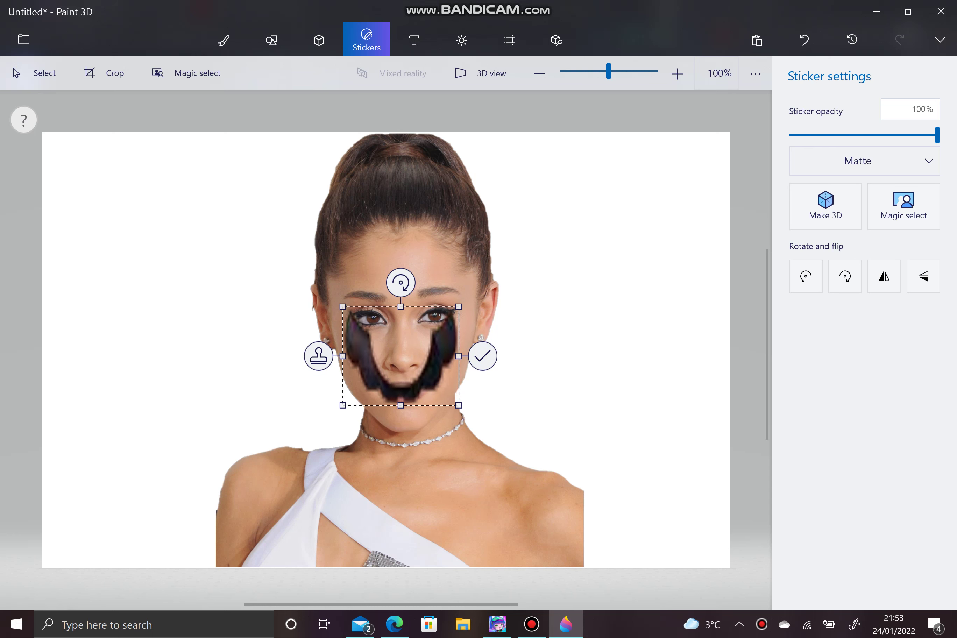
click(482, 356)
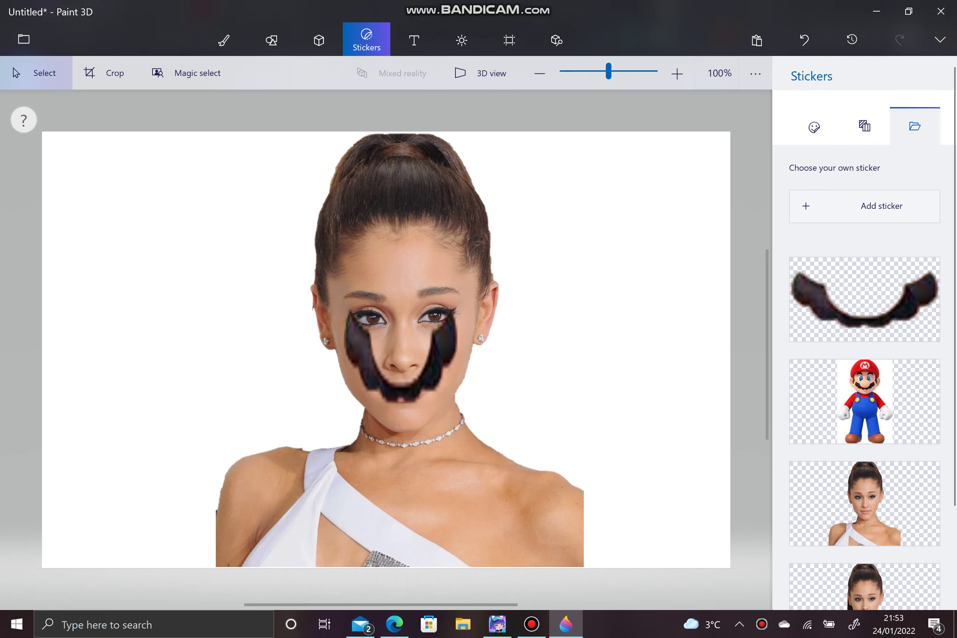
Step: Add the Mario picture as a sticker again and start a Magic select cutout with the whole picture in focus
click(863, 402)
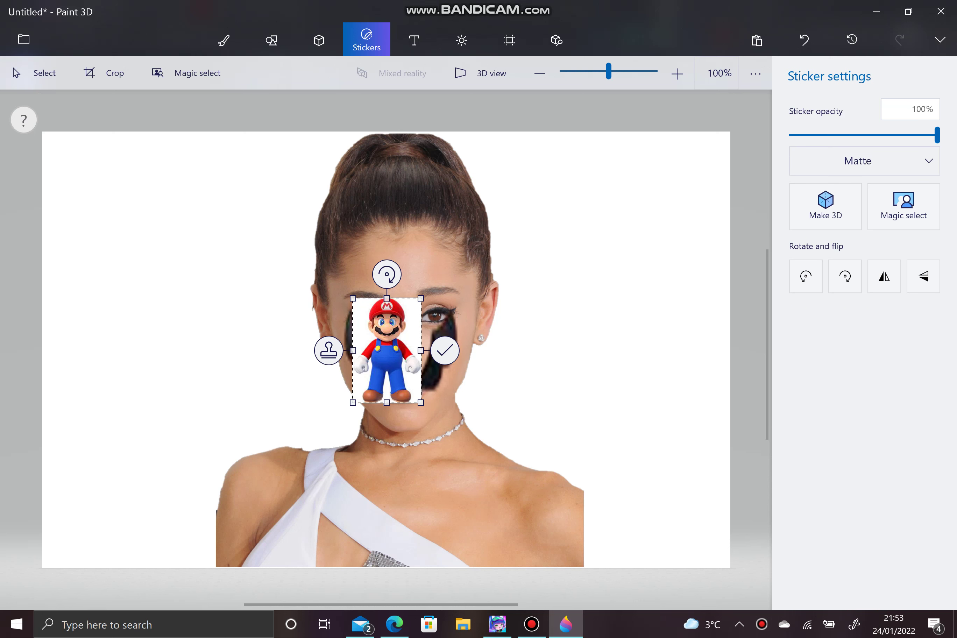
click(903, 206)
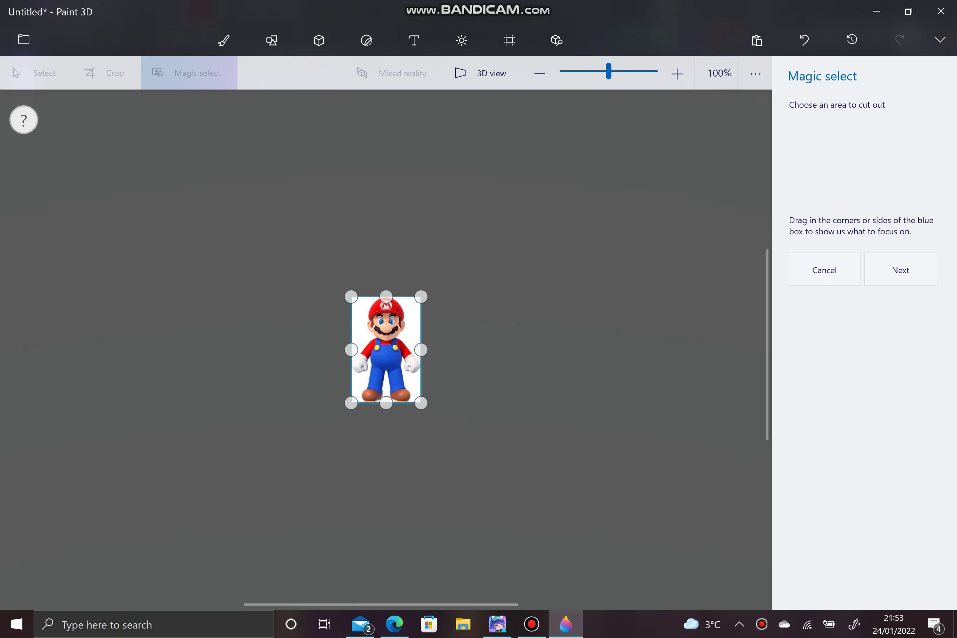
click(901, 270)
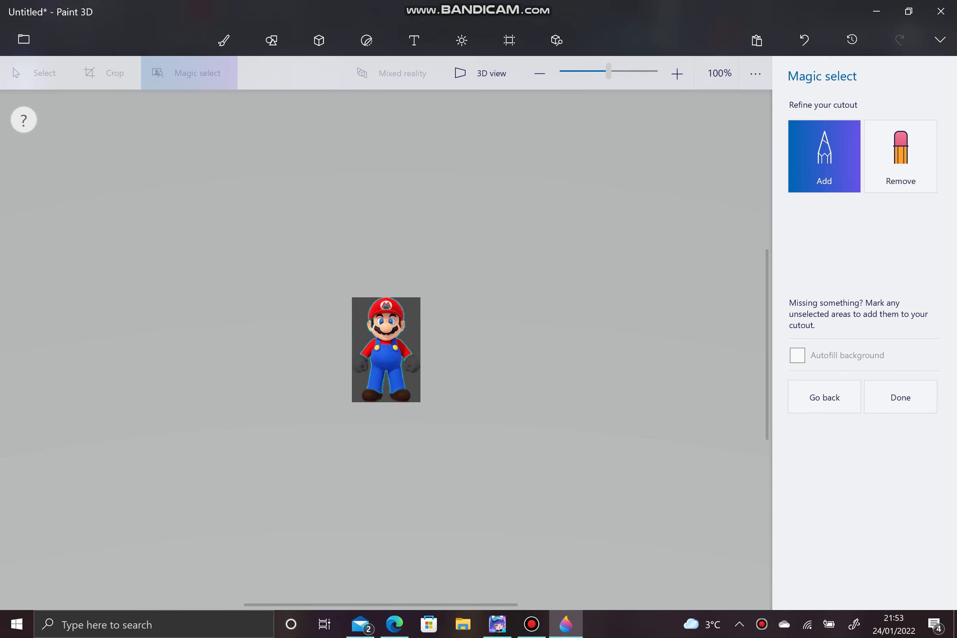
drag(608, 71, 615, 72)
Step: Remove Mario's face, clothes and cap from the cutout with broad strokes across the figure
click(900, 156)
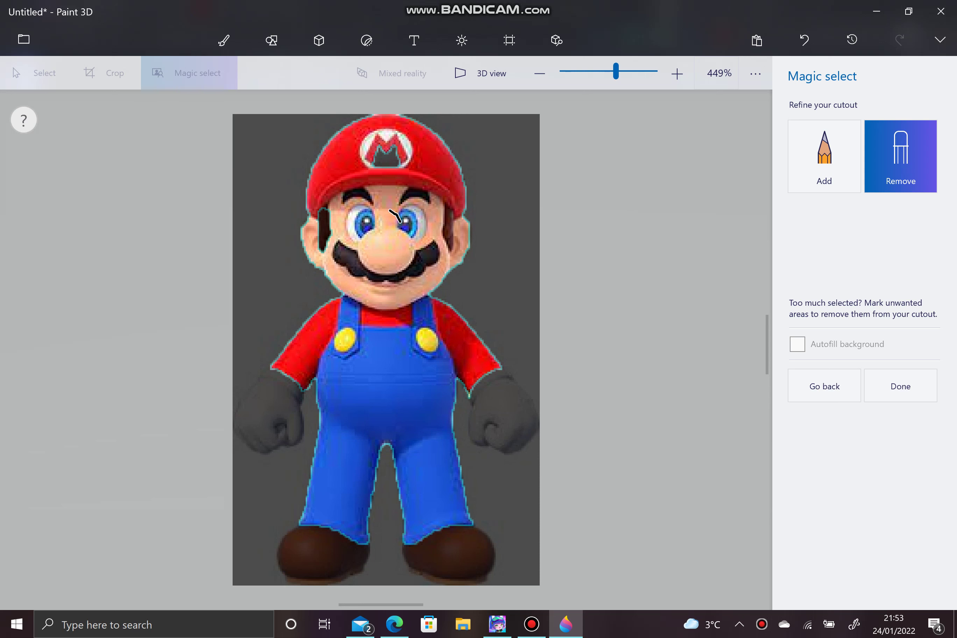
mouse_move(399, 222)
mouse_down()
mouse_move(326, 352)
mouse_move(420, 397)
mouse_up()
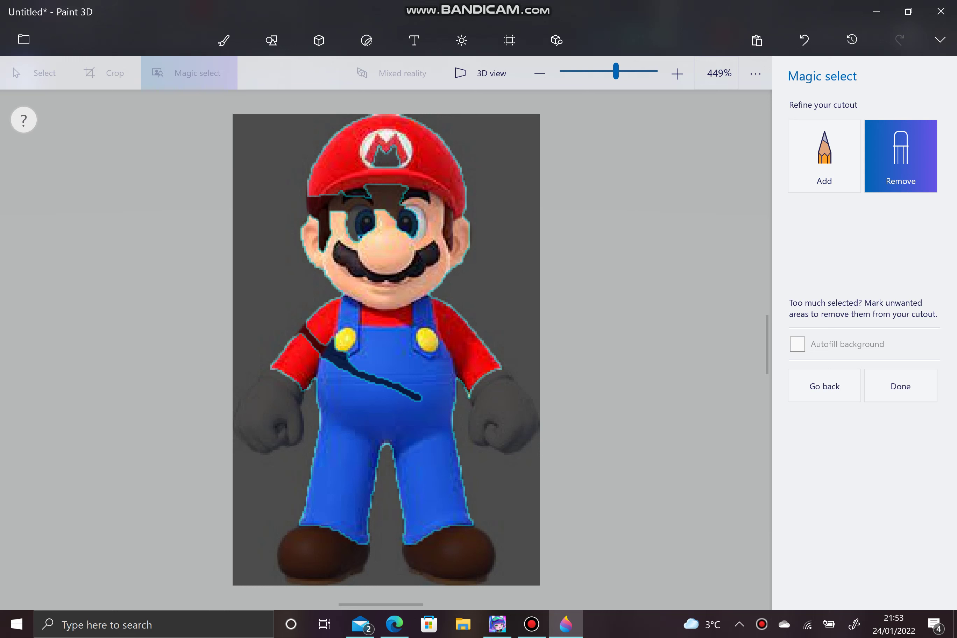
mouse_move(405, 216)
mouse_down()
mouse_move(288, 221)
mouse_move(511, 358)
mouse_move(257, 443)
mouse_move(313, 512)
mouse_up()
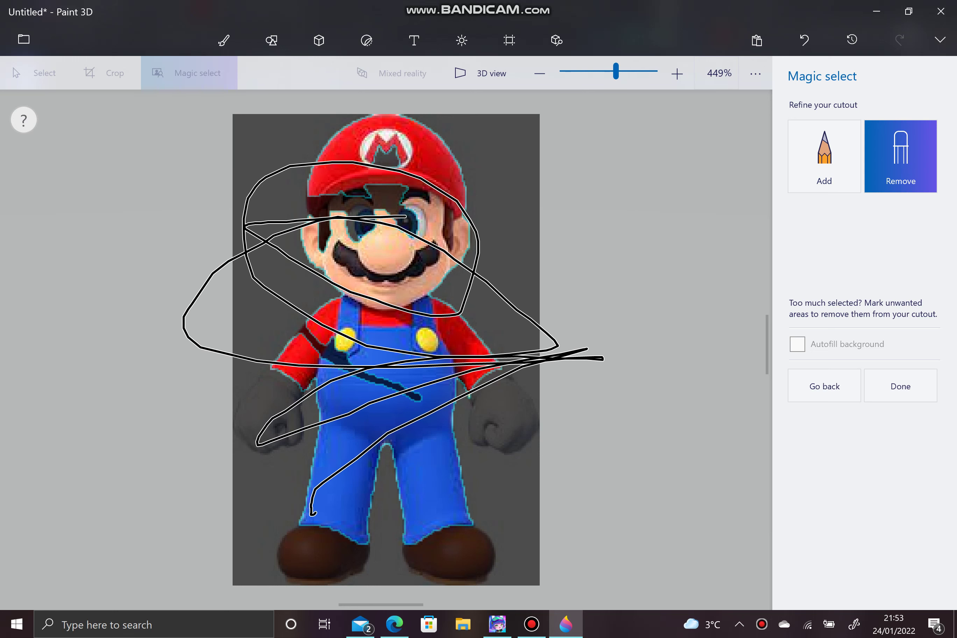
mouse_move(426, 414)
mouse_down()
mouse_move(494, 534)
mouse_move(490, 555)
mouse_up()
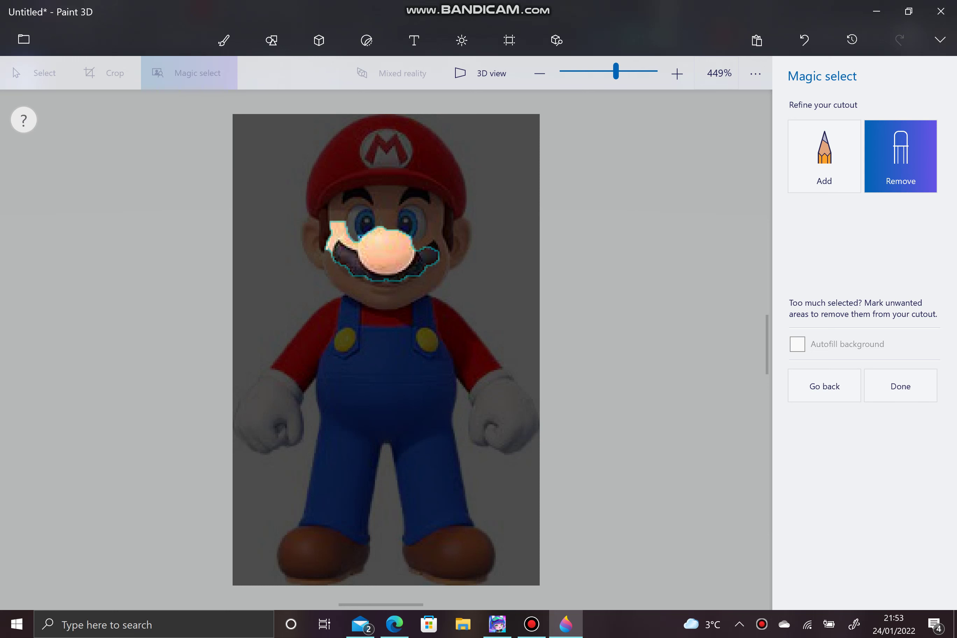
click(824, 156)
click(900, 156)
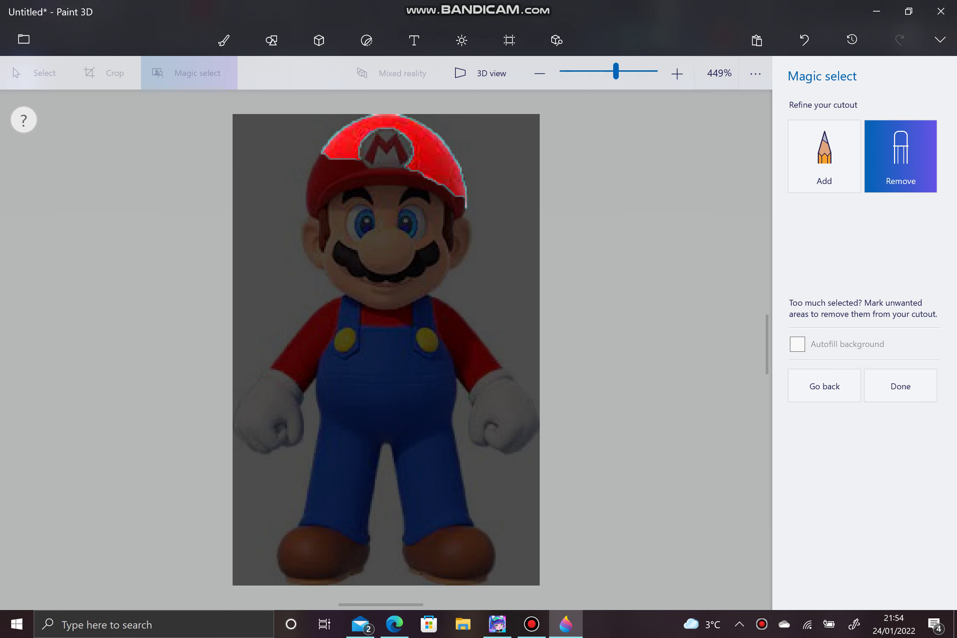
drag(458, 166, 460, 190)
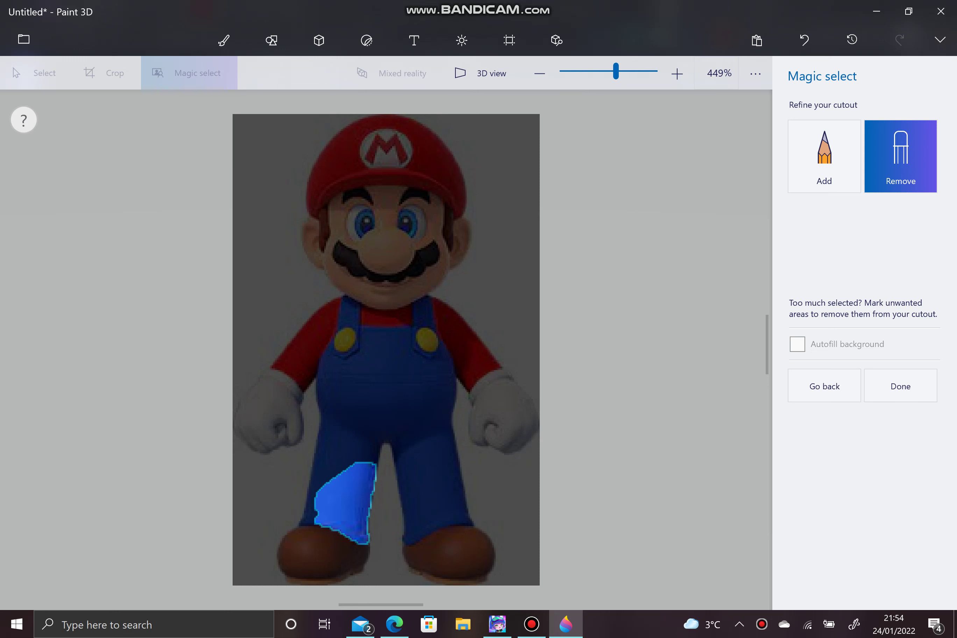
Step: Add Mario's nose to the cutout, remove the remaining moustache, trouser leg and cap areas, and finish the cutout
click(823, 156)
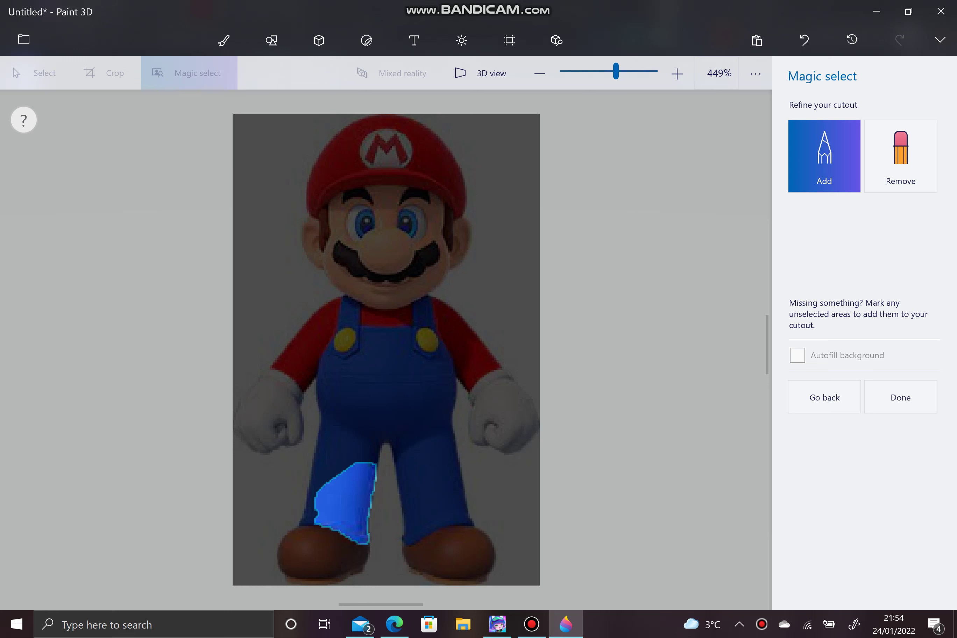
click(387, 249)
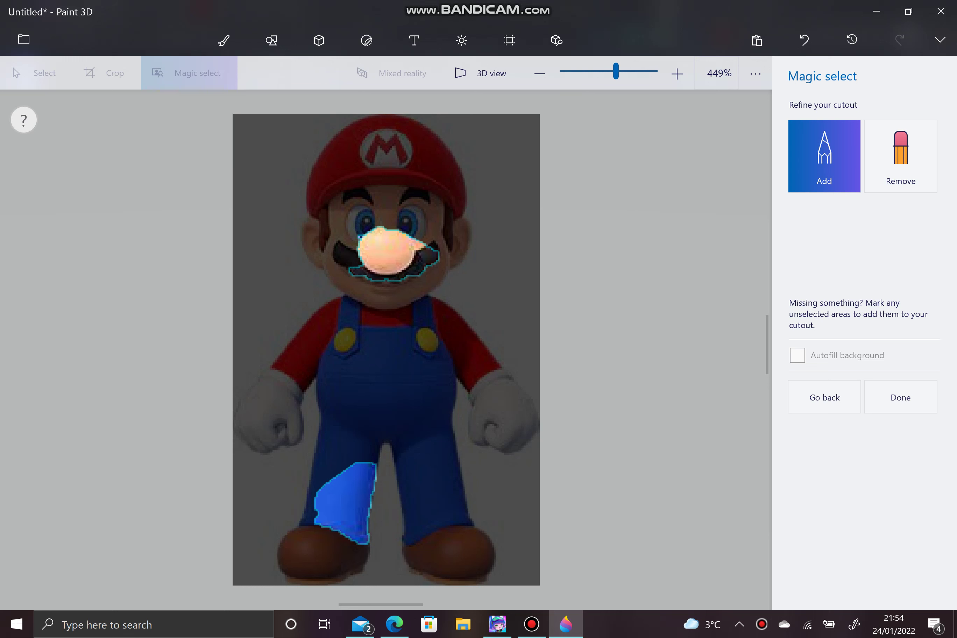
click(901, 156)
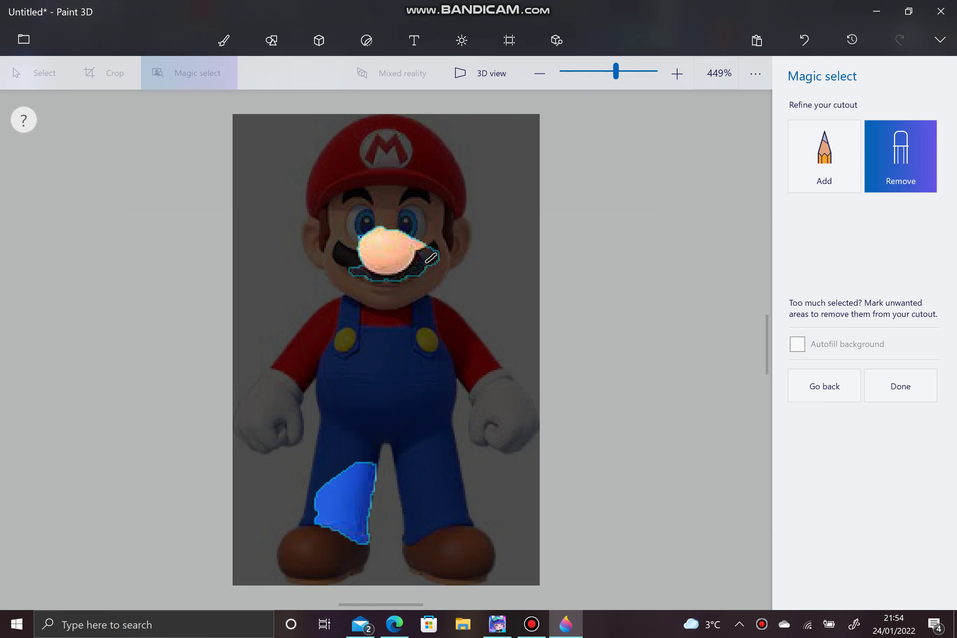
drag(350, 280, 345, 267)
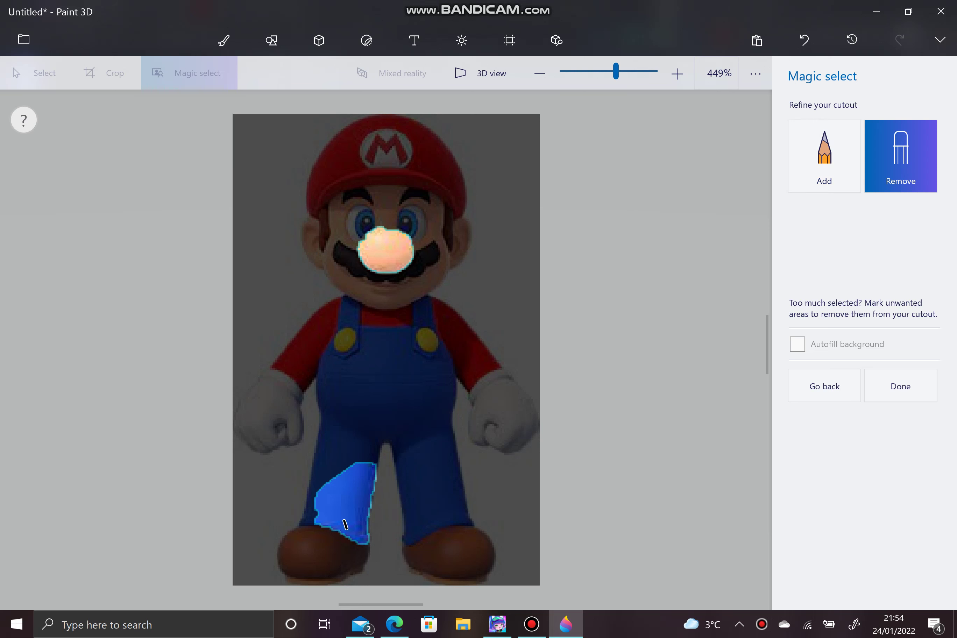
mouse_move(345, 521)
mouse_down()
mouse_move(407, 537)
mouse_move(288, 442)
mouse_move(296, 430)
mouse_move(369, 542)
mouse_up()
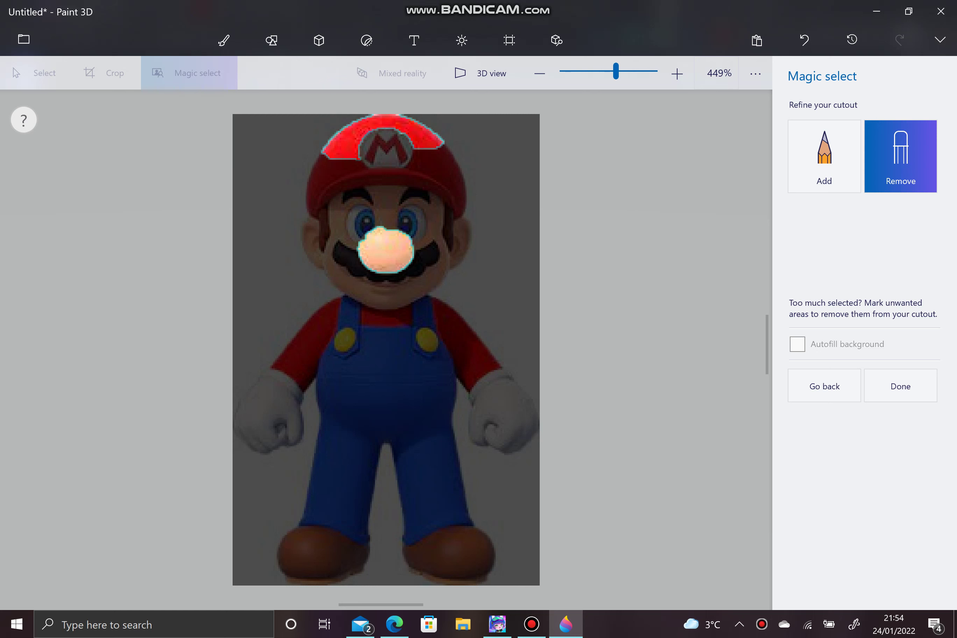
mouse_move(432, 152)
mouse_down()
mouse_move(346, 122)
mouse_move(487, 128)
mouse_up()
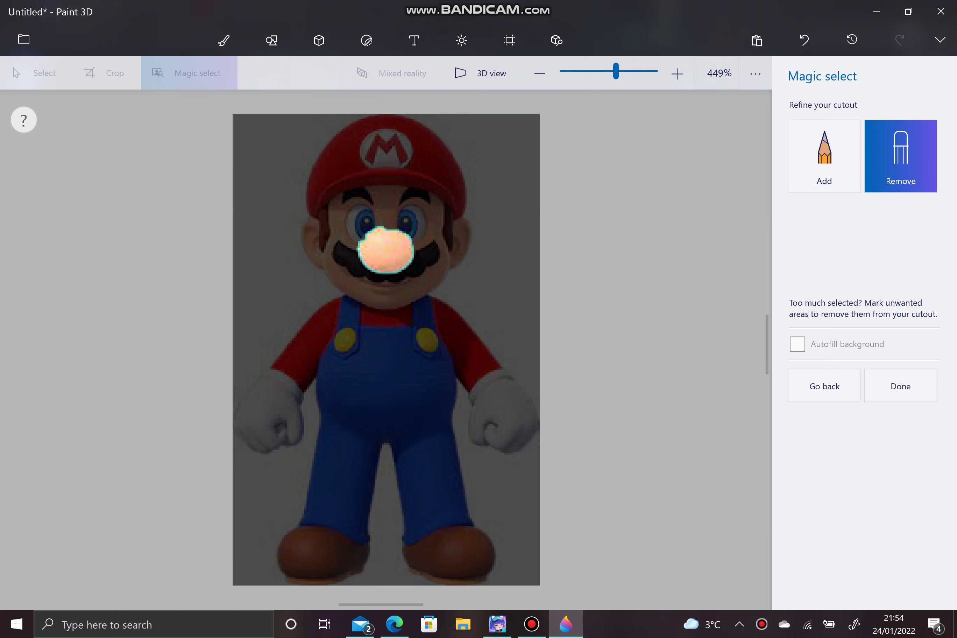
click(900, 386)
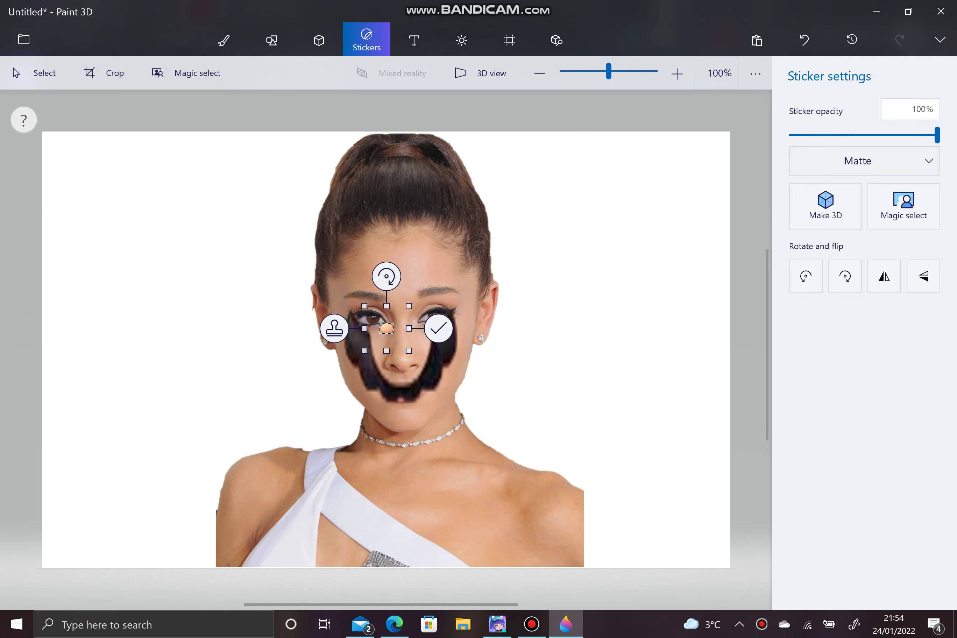
Step: Enlarge Mario's nose sticker, turn it upside down, fit it over the woman's nose above the moustache, and fix it in place
drag(364, 306, 283, 247)
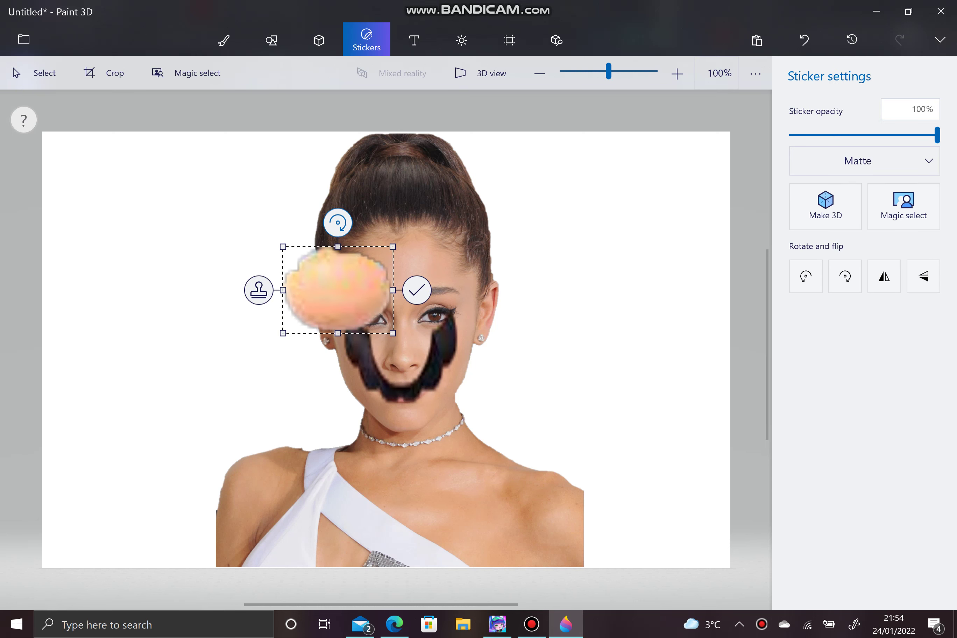
drag(337, 222, 339, 357)
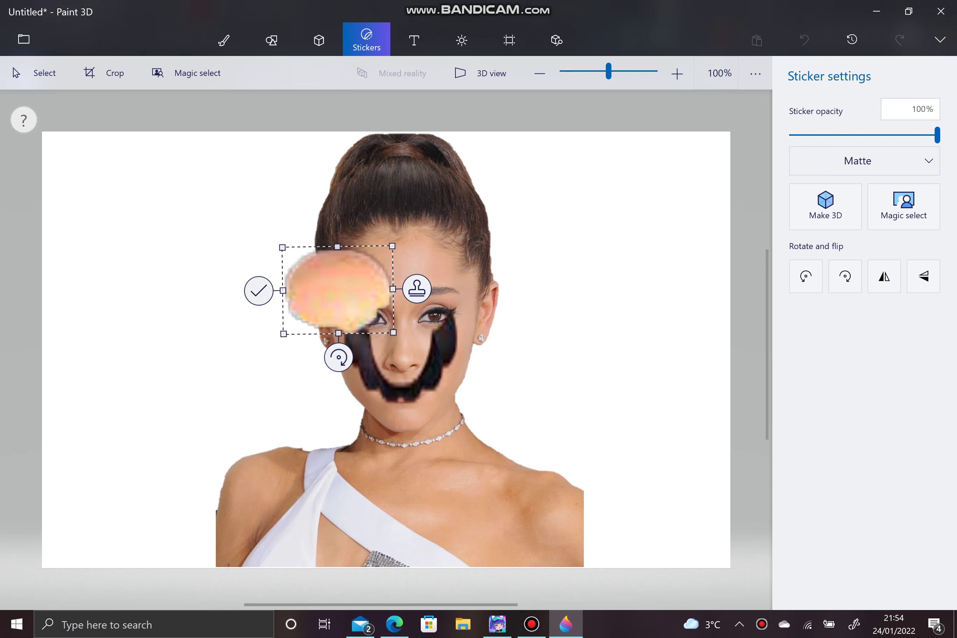
drag(338, 290, 423, 335)
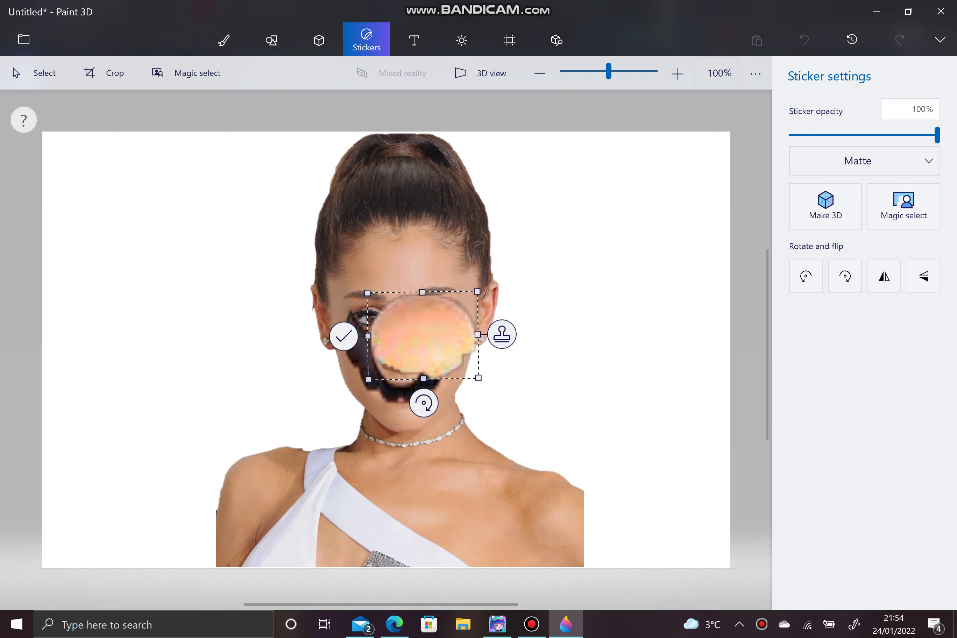
drag(369, 379, 397, 316)
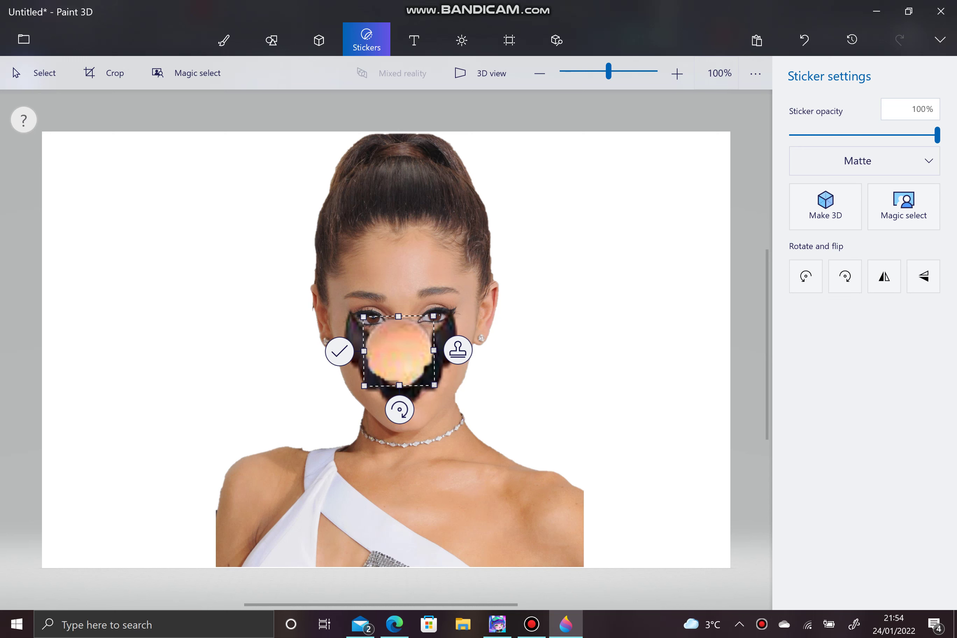
drag(434, 350, 439, 350)
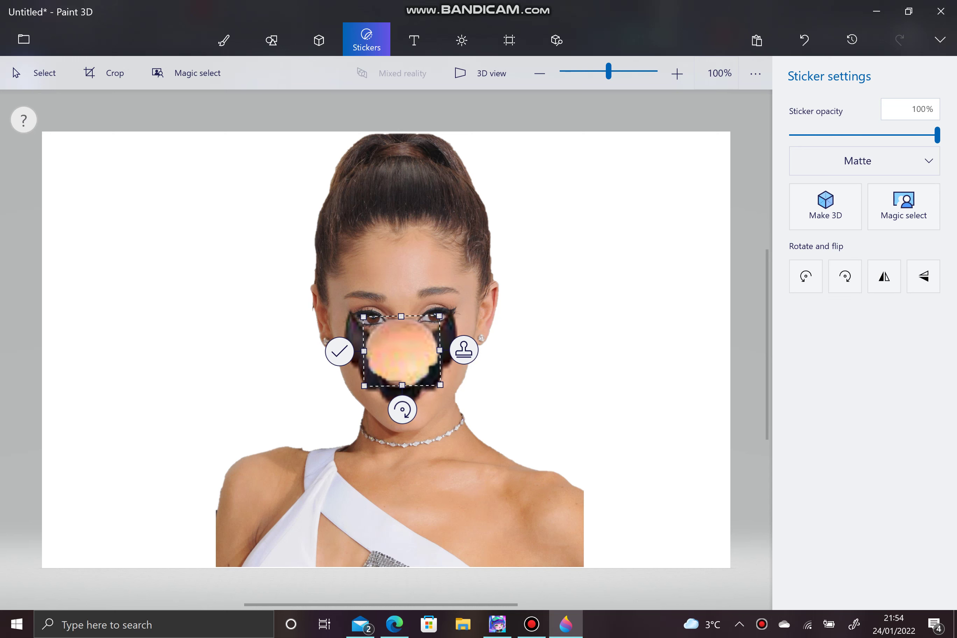
drag(364, 351, 358, 351)
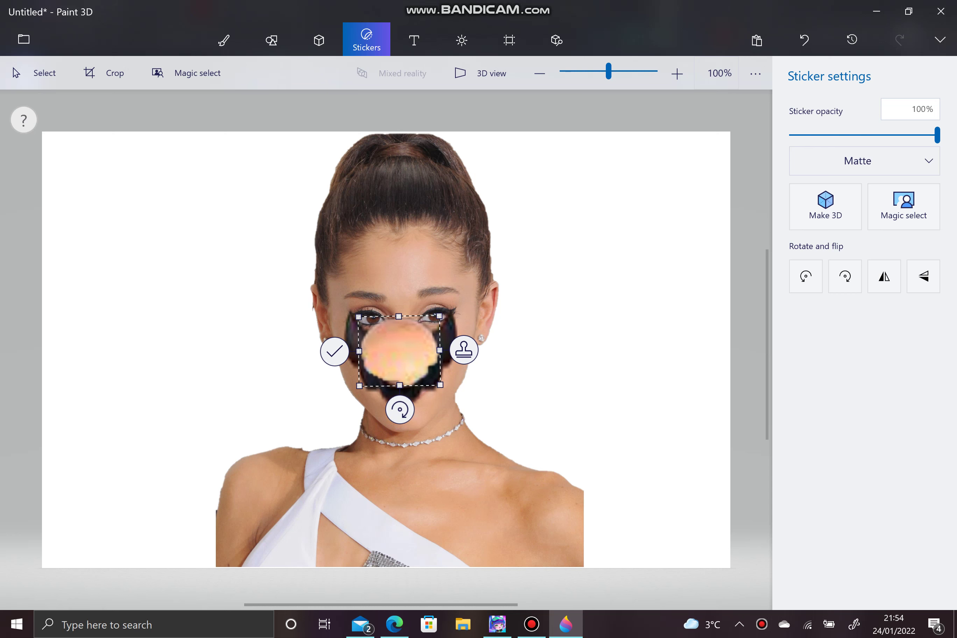
click(335, 351)
Step: Add the Mario picture as a sticker again, enlarge it, and start a Magic select cutout focused on the band across his eyes
click(865, 504)
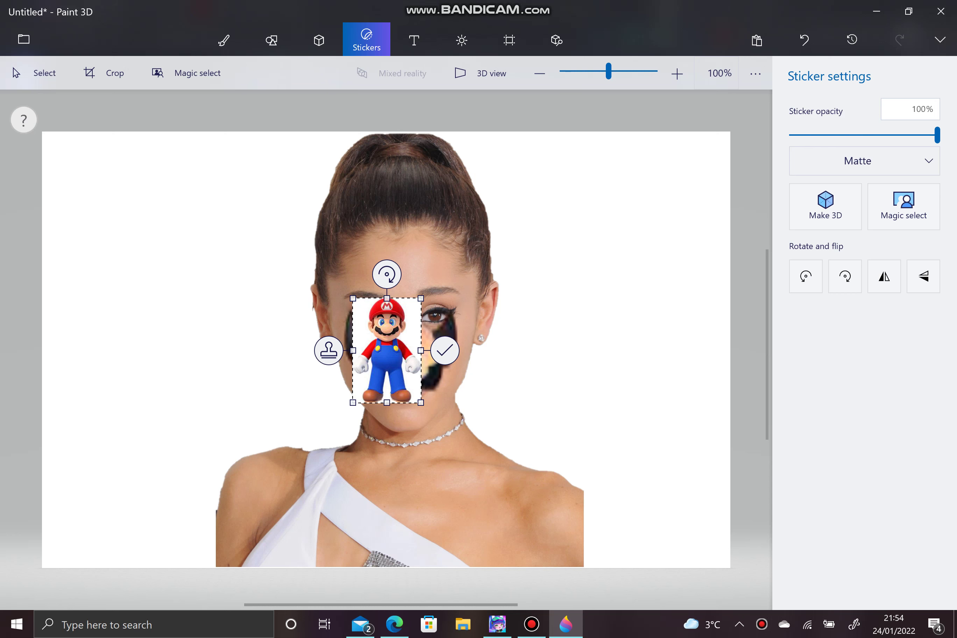
drag(353, 298, 204, 70)
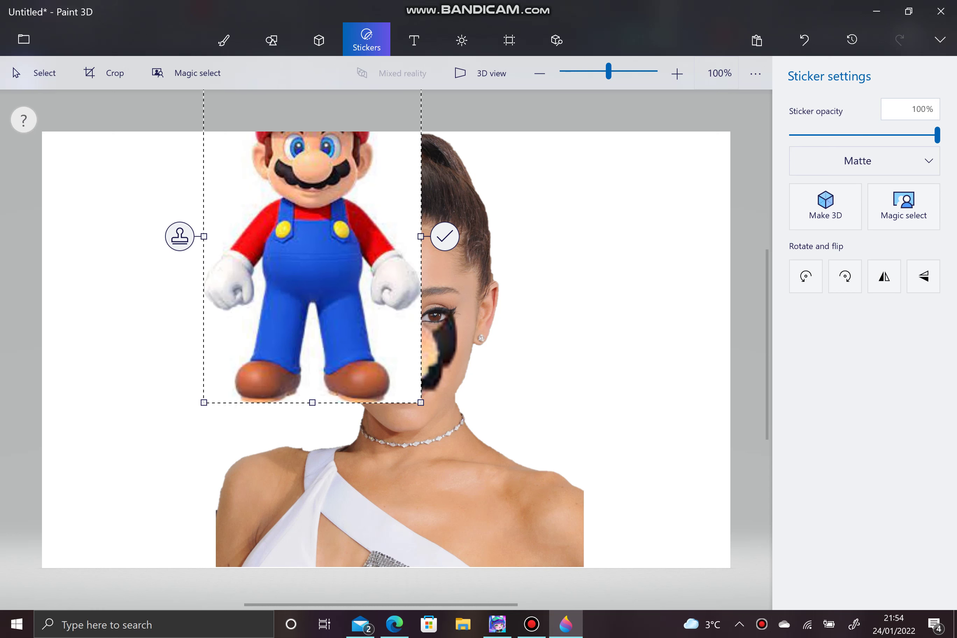
click(904, 206)
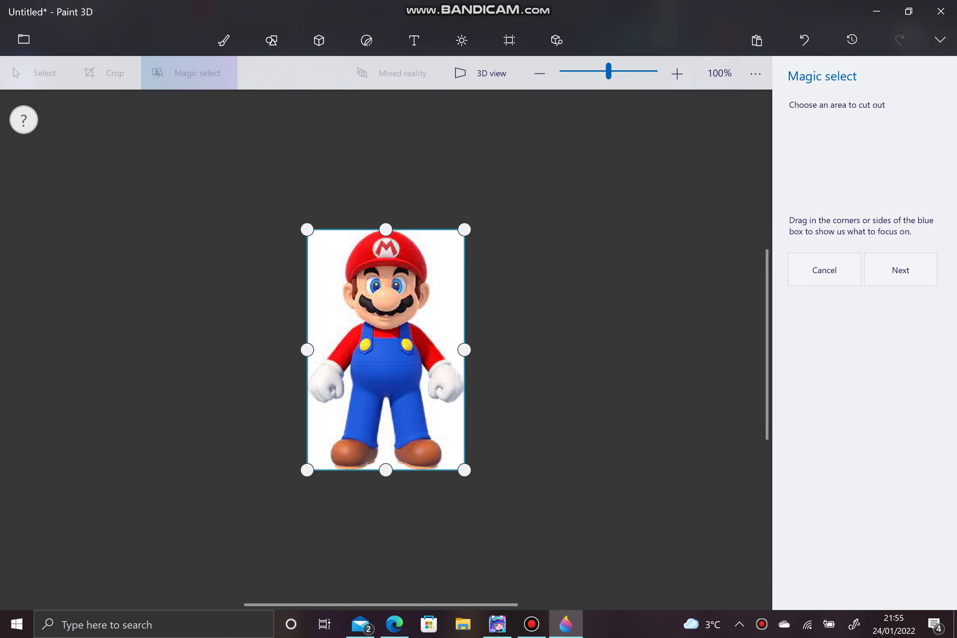
drag(385, 470, 385, 293)
drag(385, 229, 385, 274)
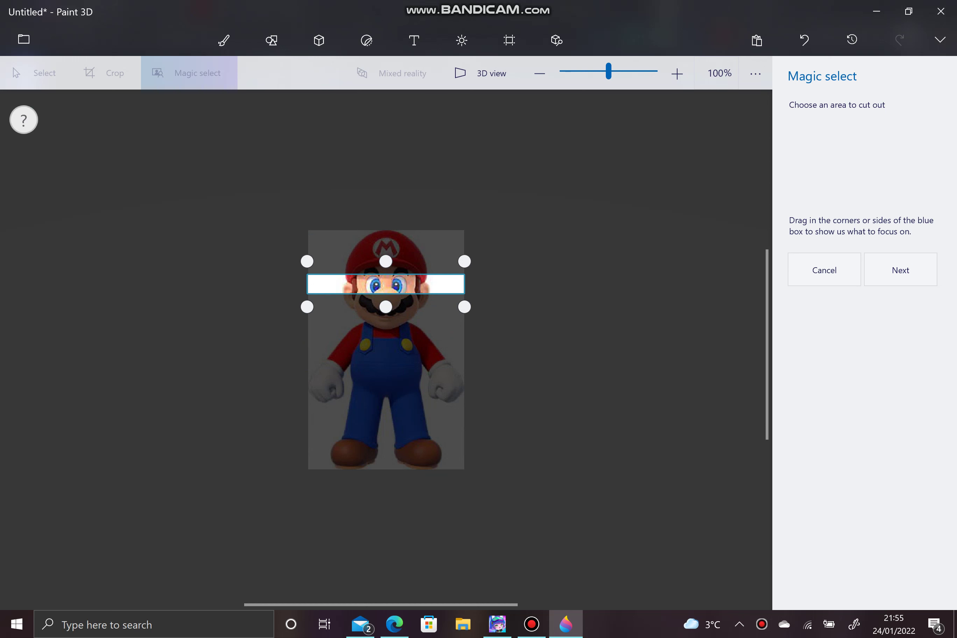
click(901, 270)
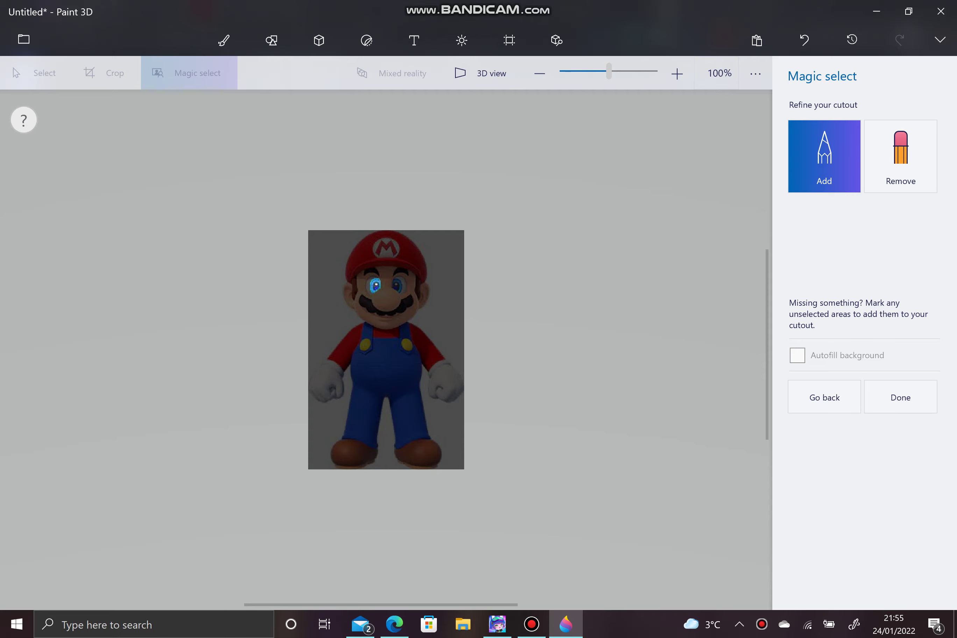
Step: Add the missing parts of both of Mario's eyes, including the whites, to the cutout and finish it
drag(609, 71, 627, 72)
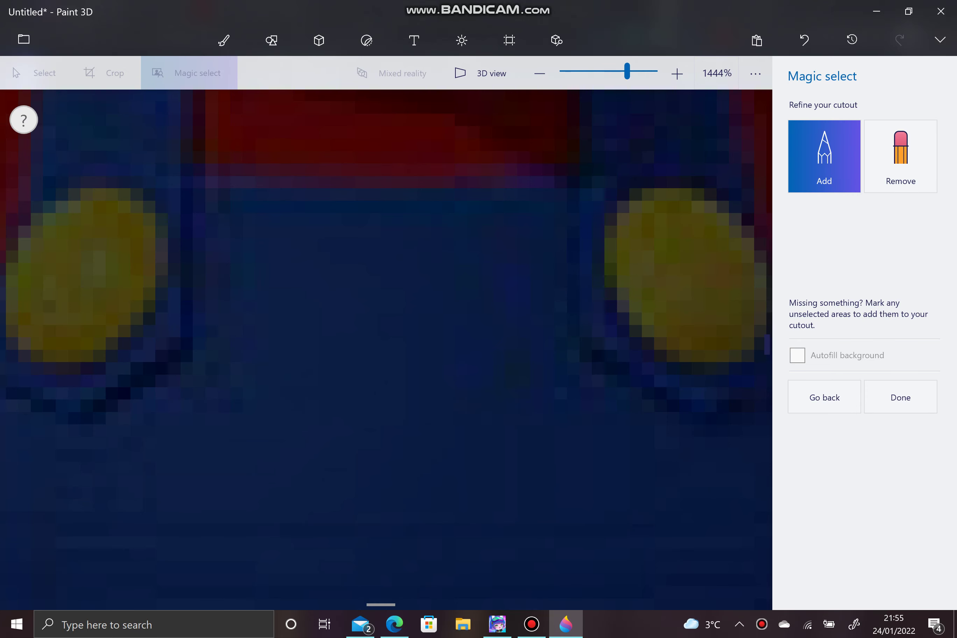
scroll(385, 350, up, 15)
scroll(386, 350, down, 1)
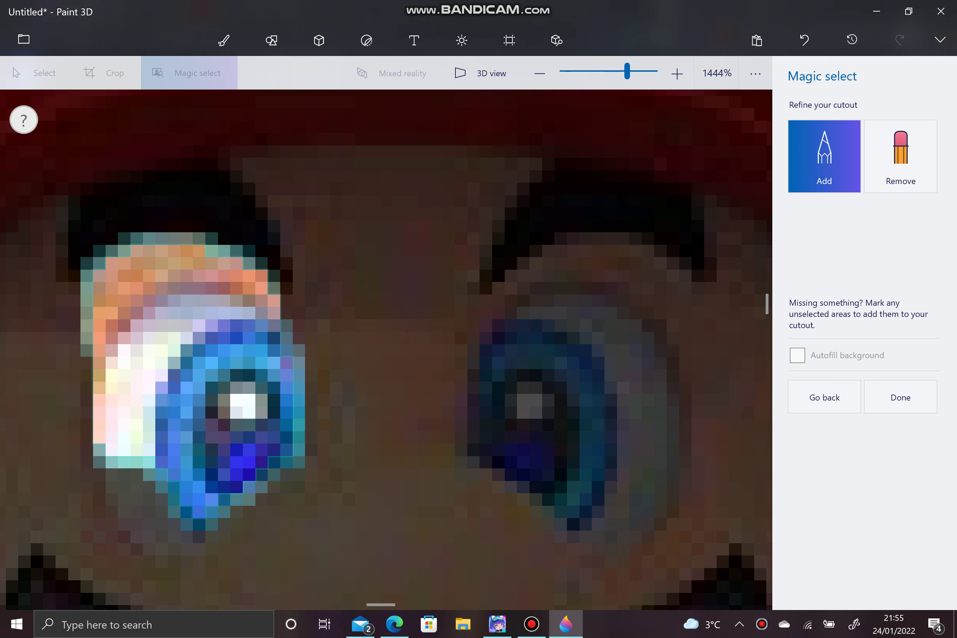
drag(192, 539, 115, 455)
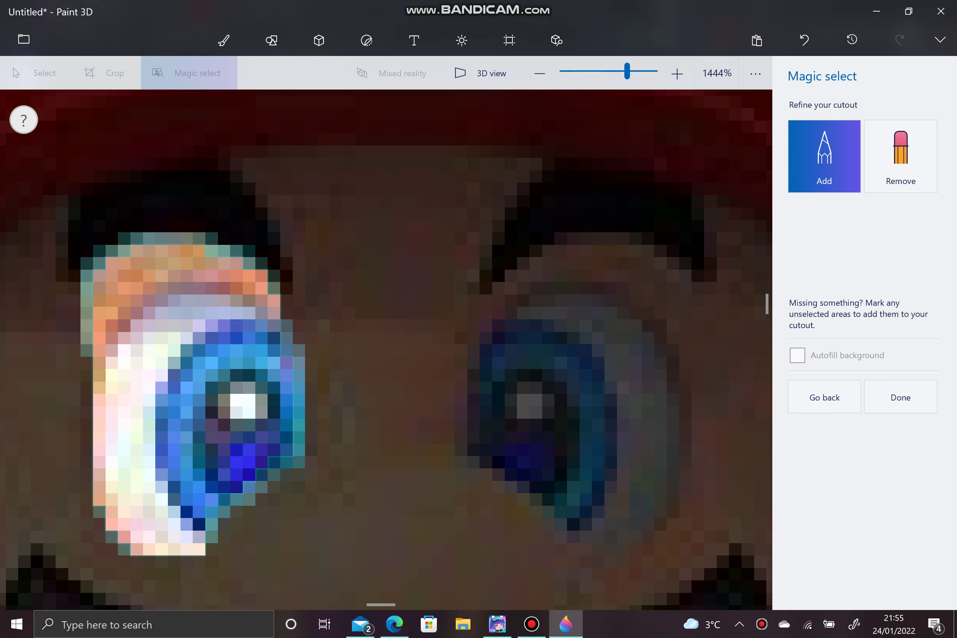
mouse_move(615, 525)
mouse_down()
mouse_move(530, 445)
mouse_move(551, 357)
mouse_move(599, 356)
mouse_up()
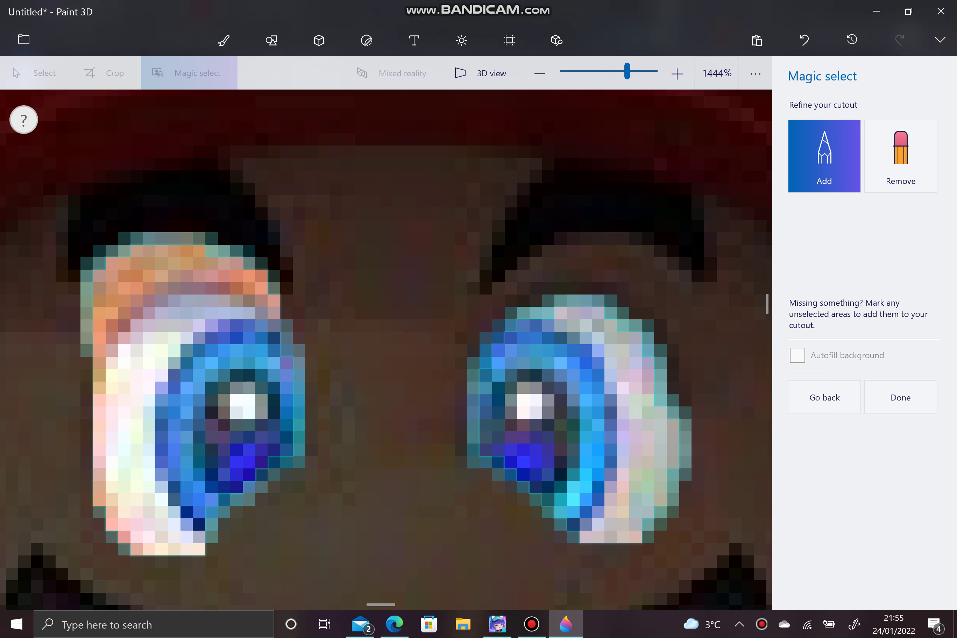
click(901, 397)
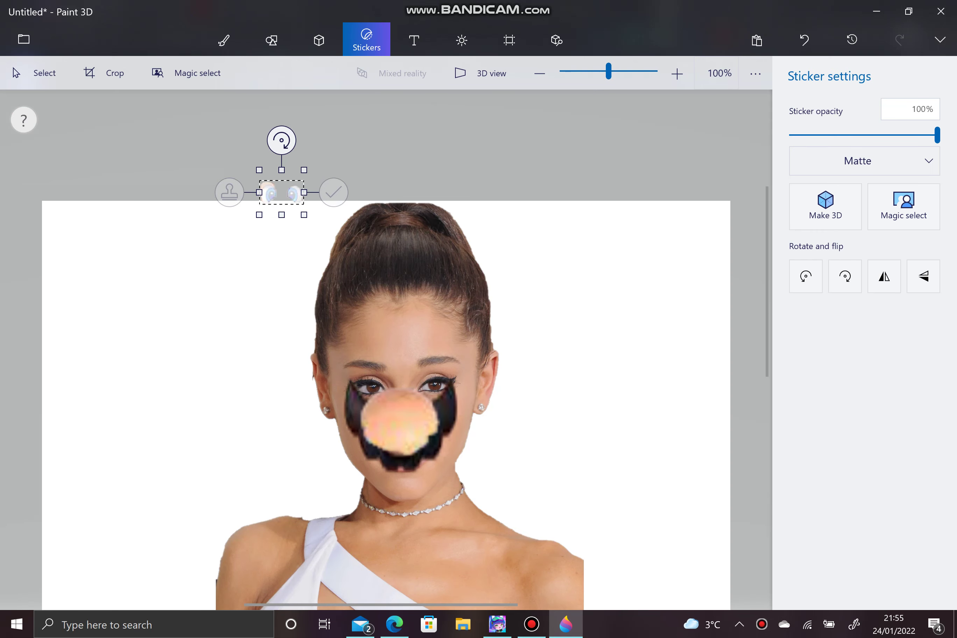
Step: Resize Mario's eyes sticker, fit it over the woman's eyes above the nose, and fix it in place
drag(304, 214, 429, 272)
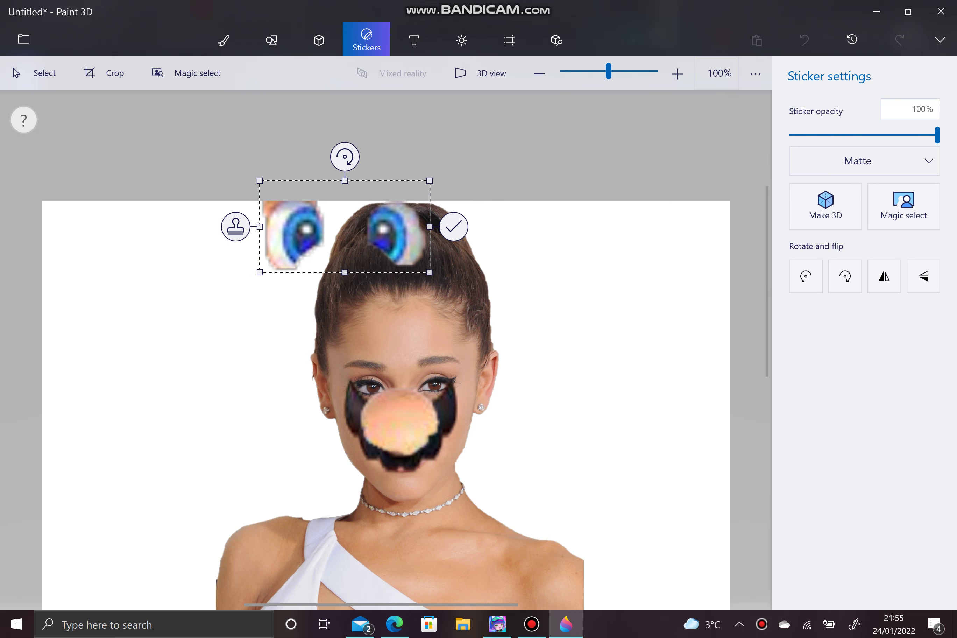
drag(344, 226, 467, 372)
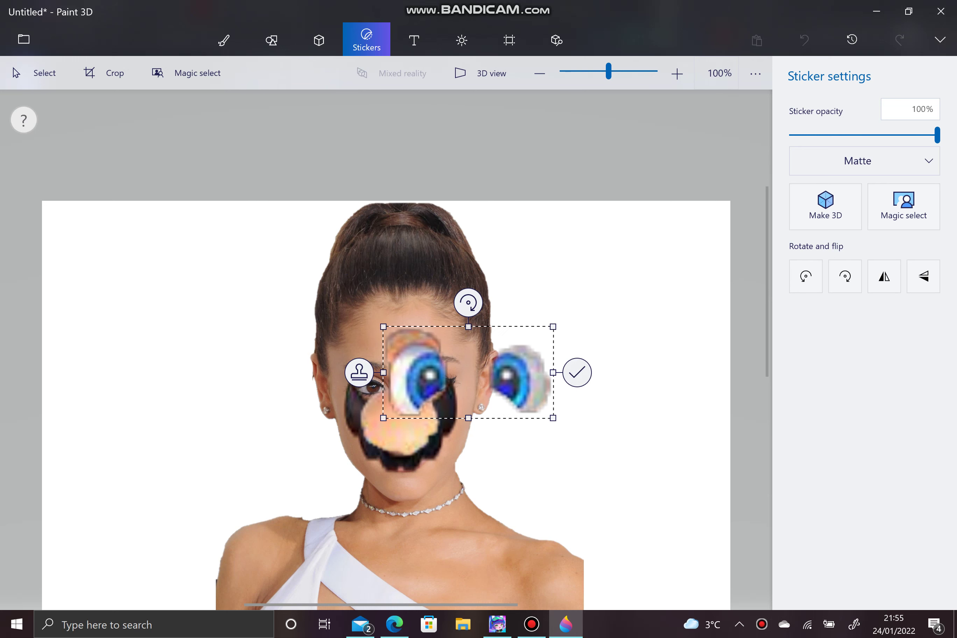
drag(383, 326, 449, 362)
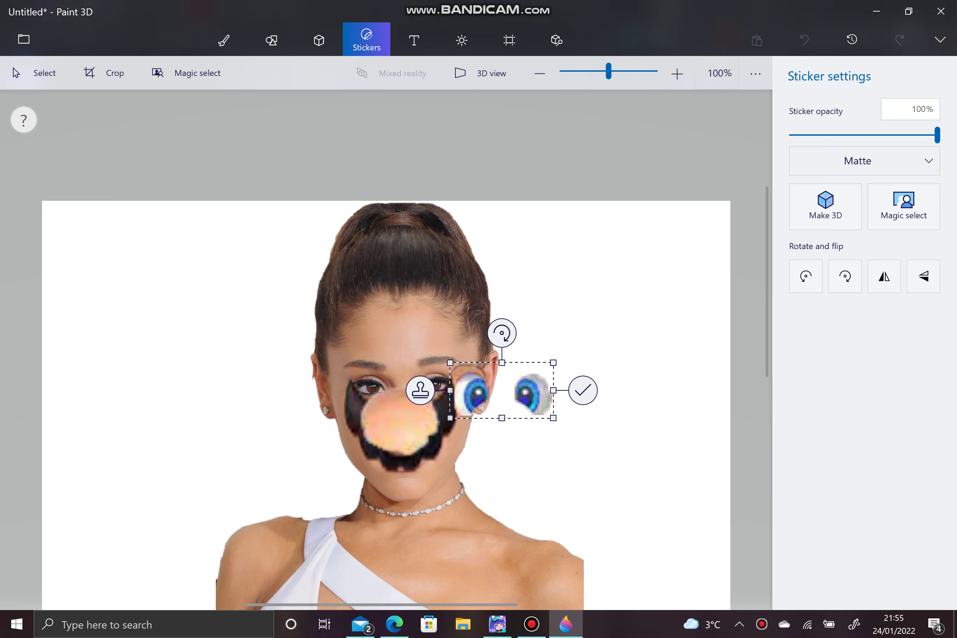
drag(449, 363, 461, 369)
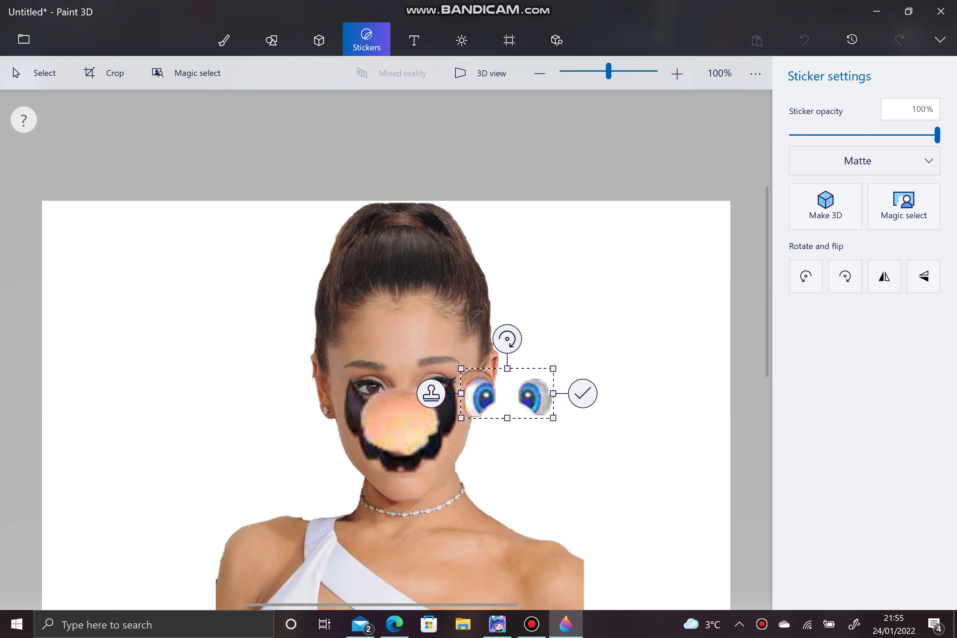
drag(507, 393, 460, 382)
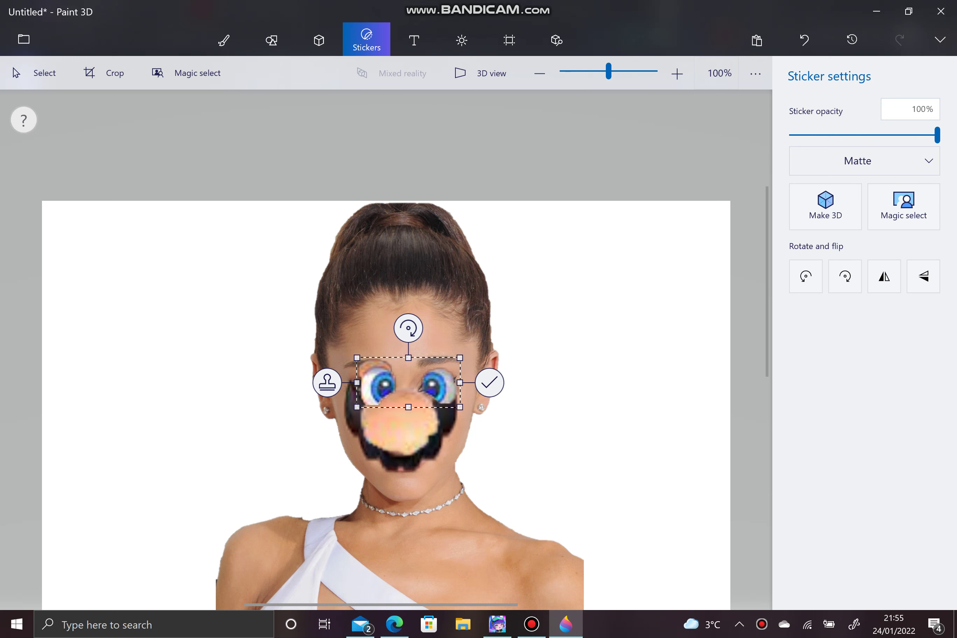
drag(357, 382, 345, 382)
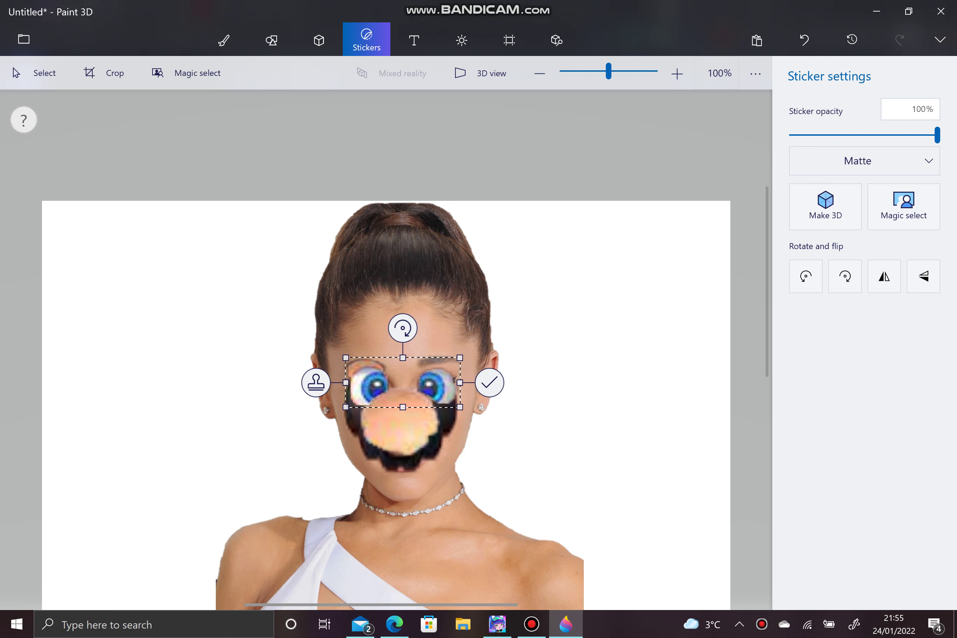
click(489, 382)
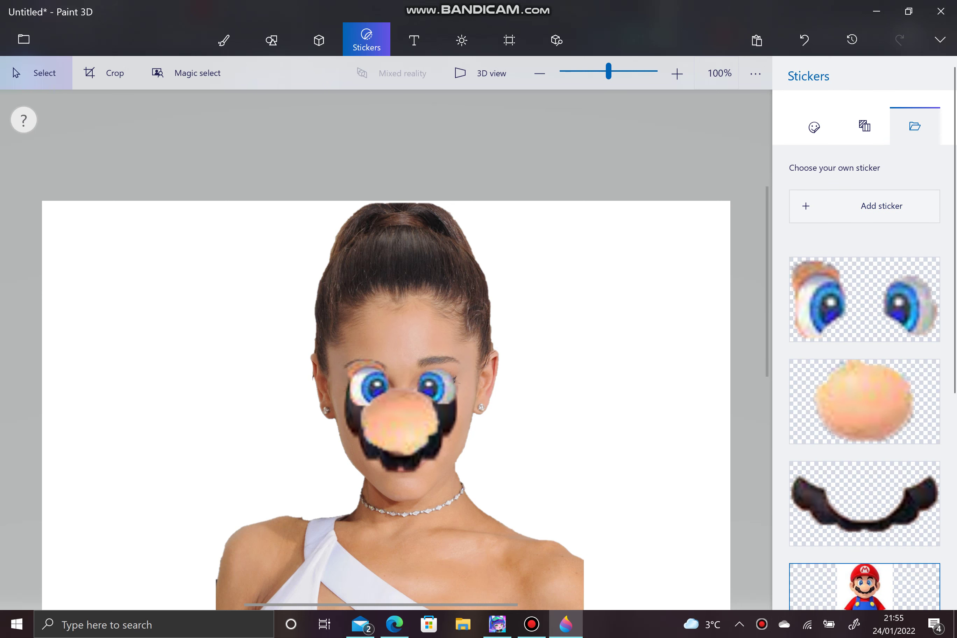
Step: Add the Mario picture as a sticker once more, enlarge it, and place it beside the woman's portrait
click(864, 586)
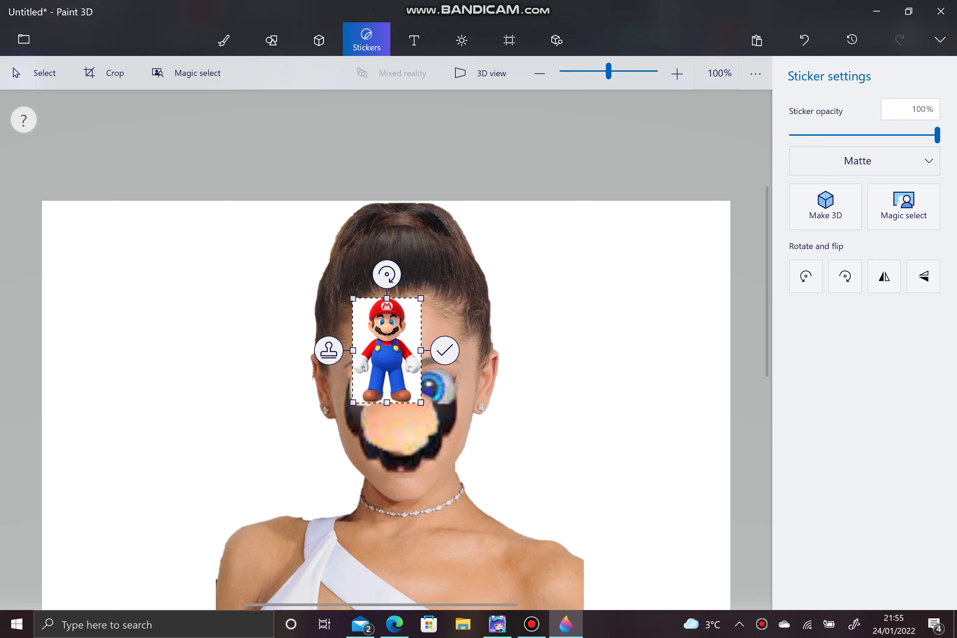
drag(421, 402, 585, 609)
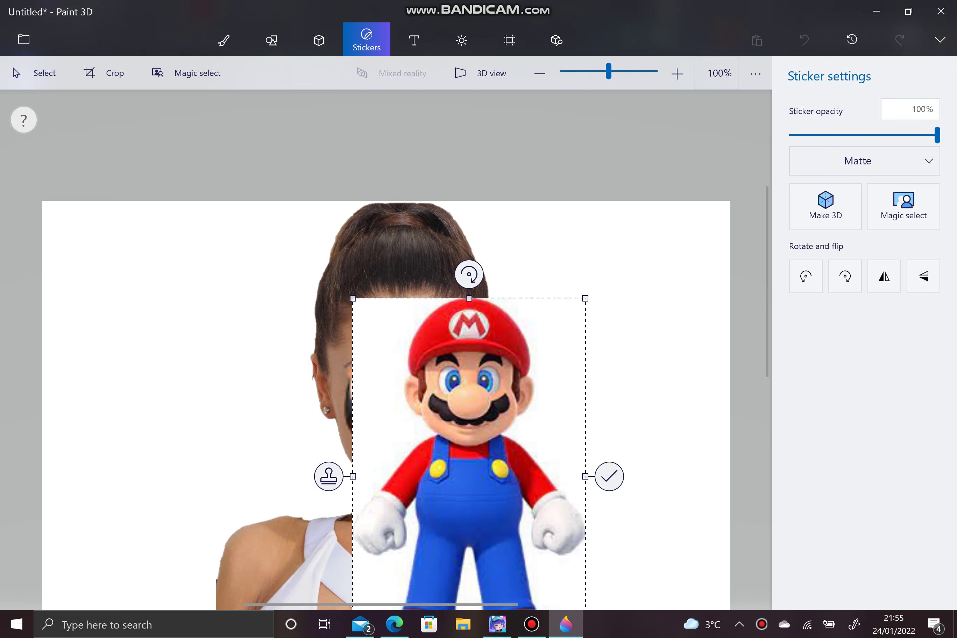
drag(468, 444, 194, 349)
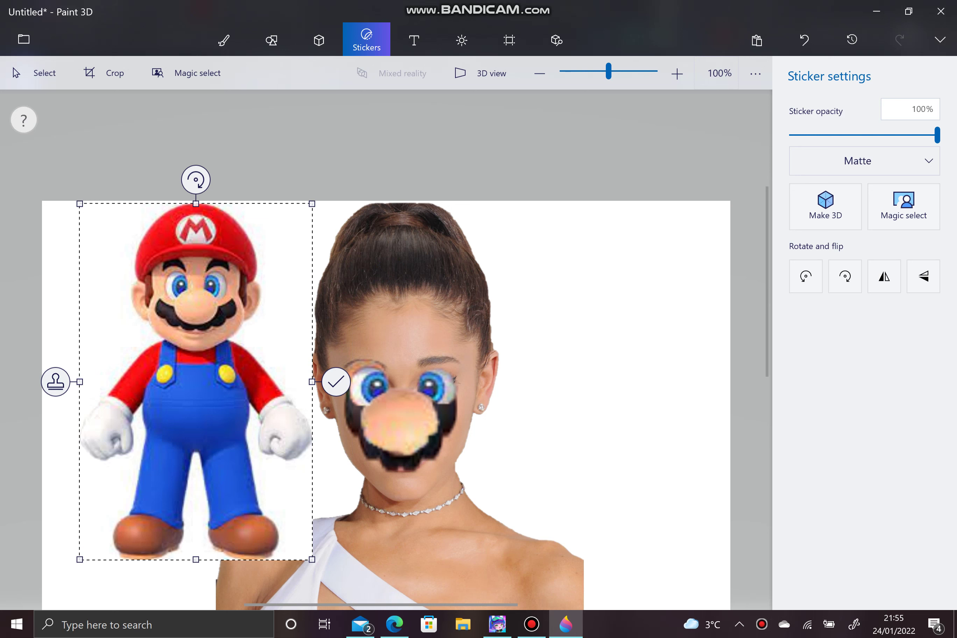
Step: Start a Magic select cutout of the Mario sticker with the focus area narrowed to his cap
click(903, 207)
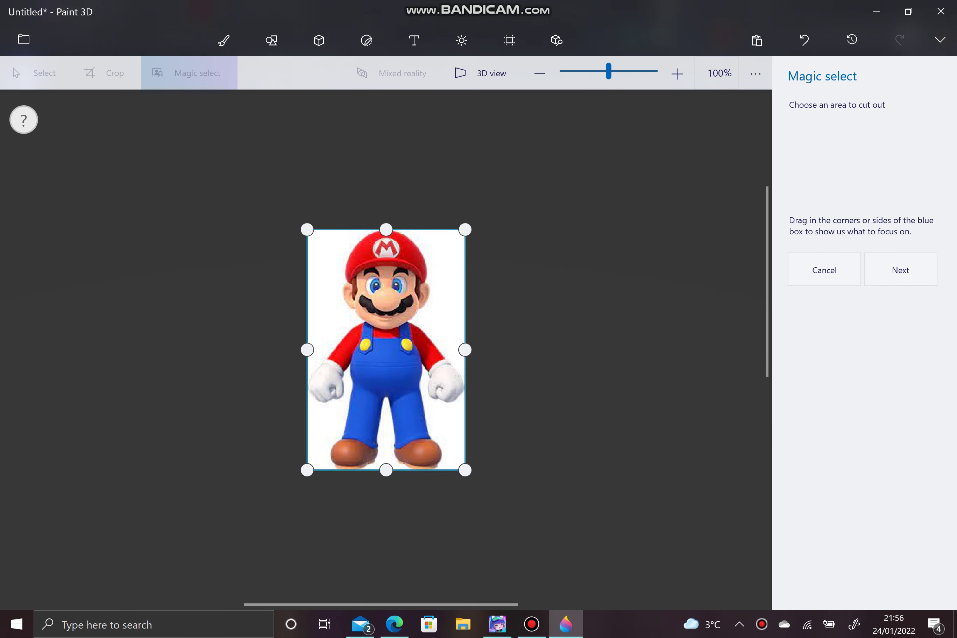
drag(386, 470, 386, 265)
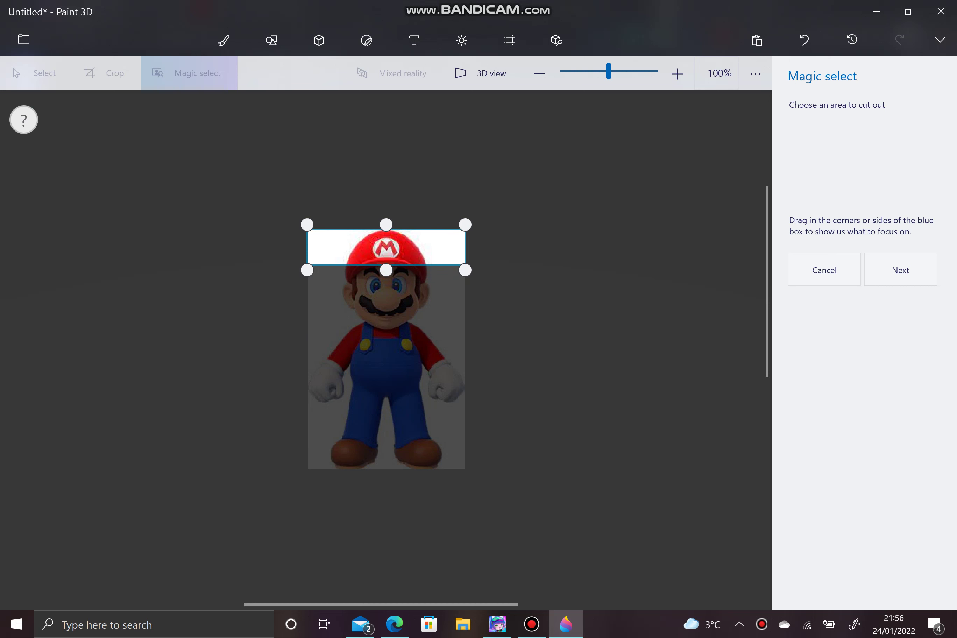
drag(306, 270, 350, 269)
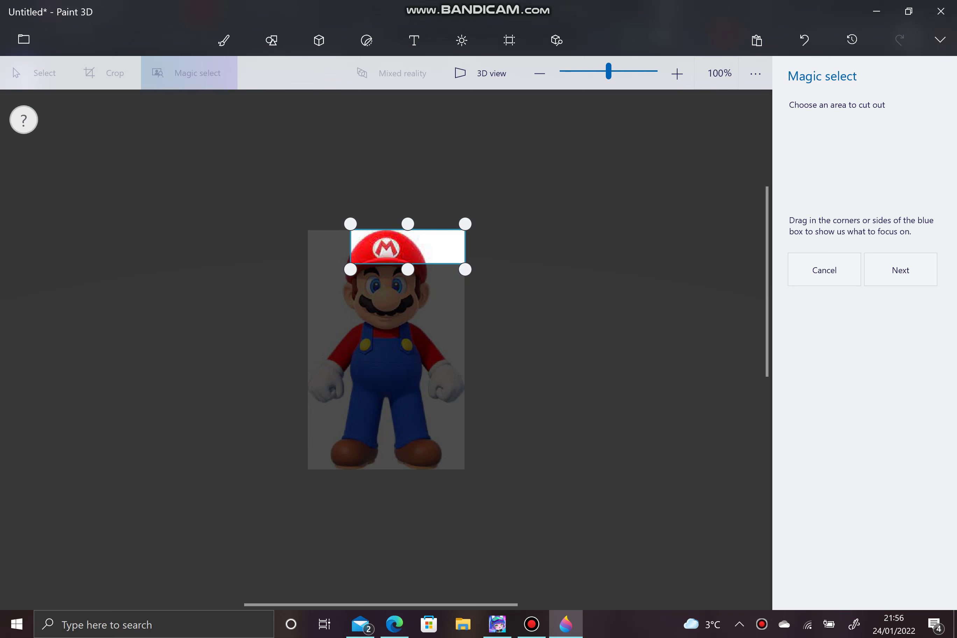
drag(465, 224, 420, 226)
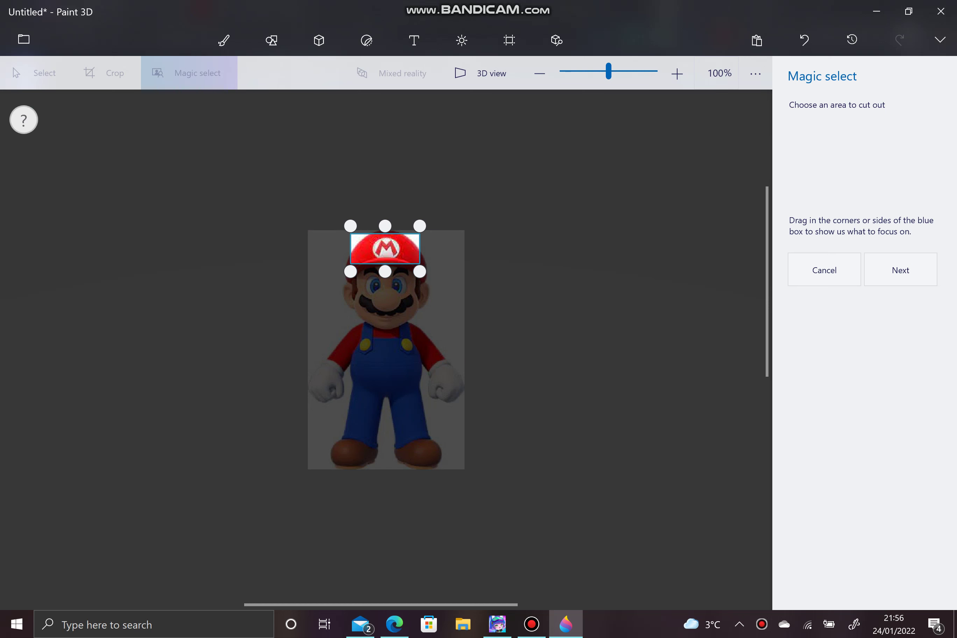
click(900, 270)
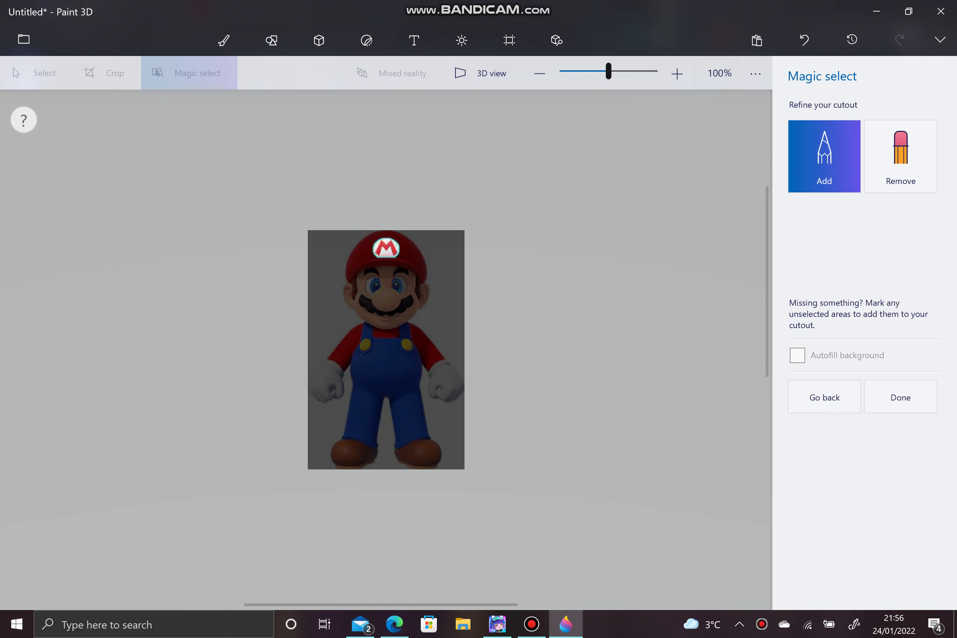
Step: Add the missing parts of Mario's cap, including its unselected side and brim, to the cutout
drag(608, 71, 620, 71)
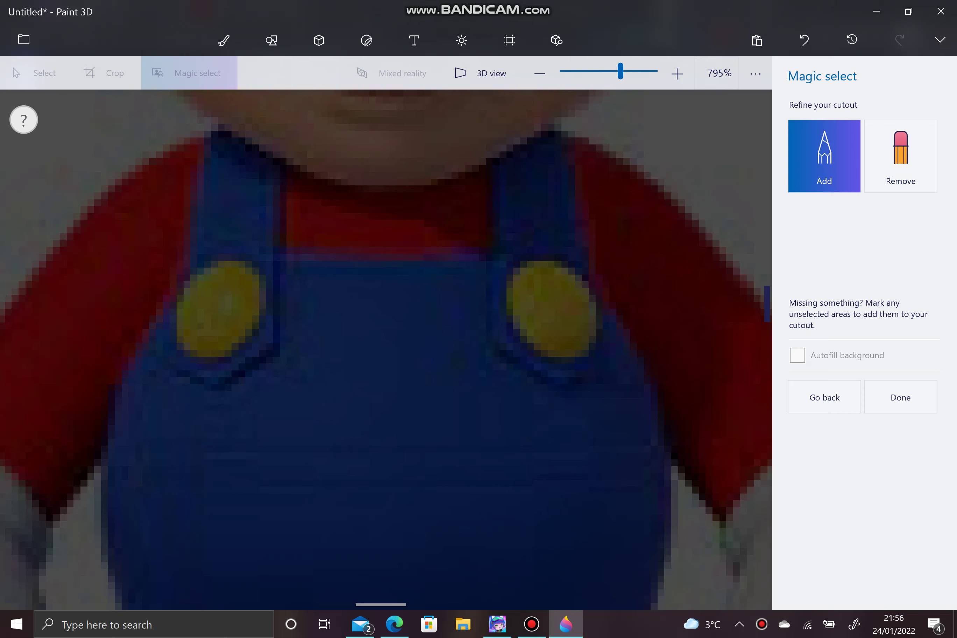
mouse_move(766, 301)
mouse_down()
mouse_move(767, 236)
mouse_move(766, 259)
mouse_up()
mouse_move(679, 396)
mouse_down()
mouse_move(539, 260)
mouse_move(352, 200)
mouse_move(260, 237)
mouse_move(79, 345)
mouse_up()
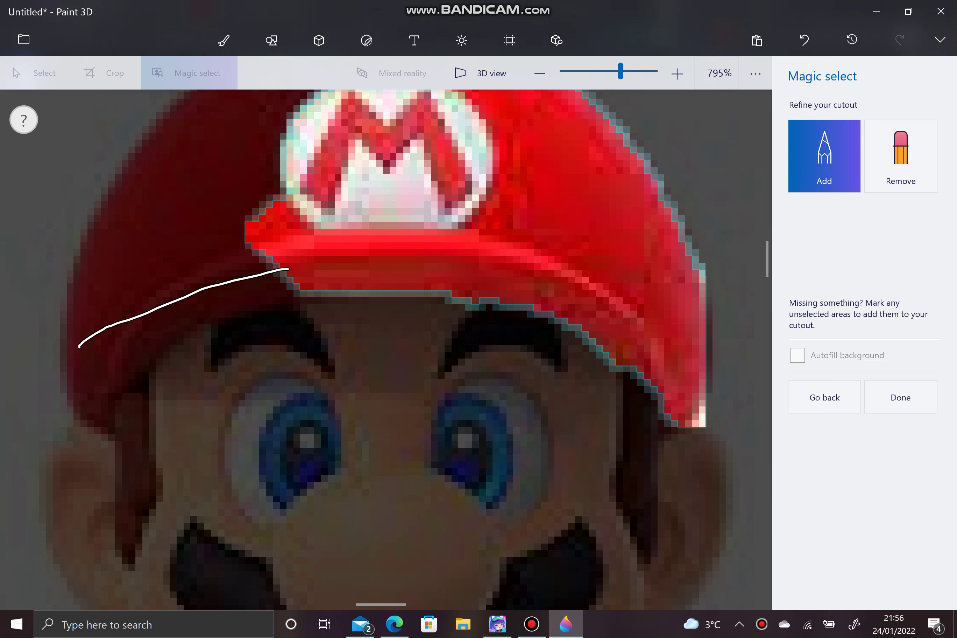
drag(99, 280, 188, 193)
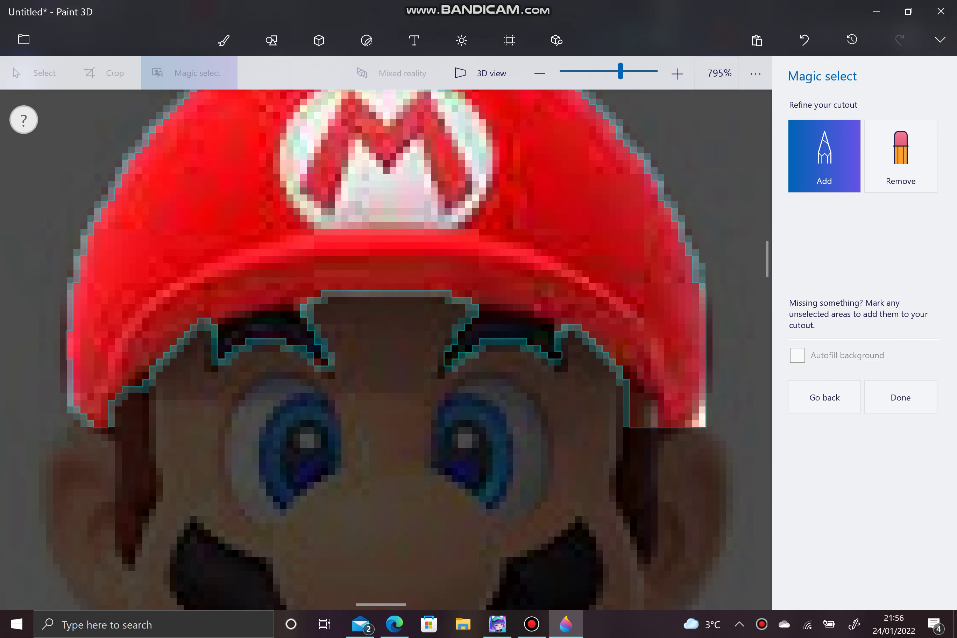
Step: Remove both of Mario's eyebrows from the cap cutout and finish it
click(900, 157)
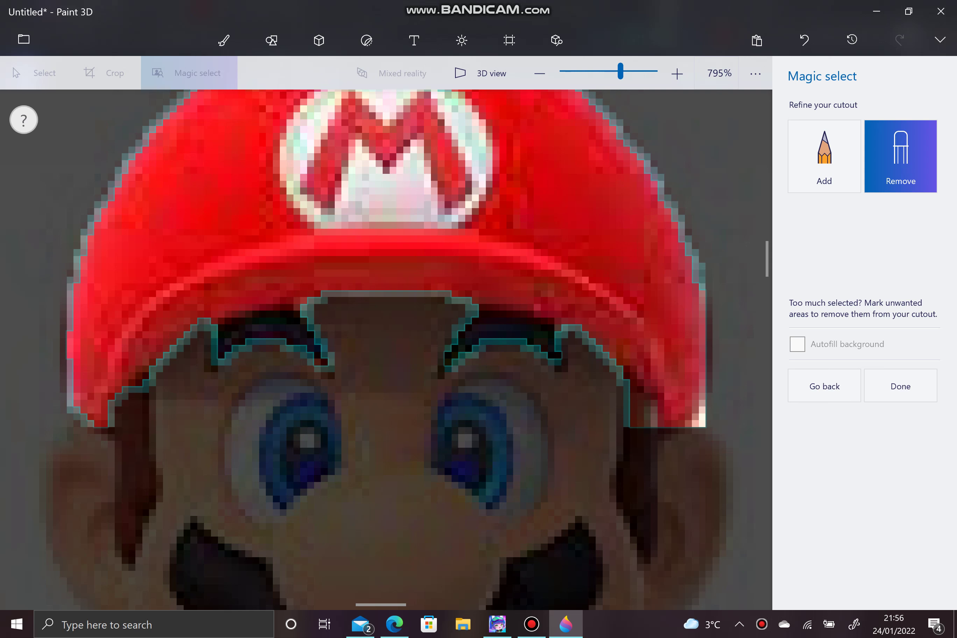
drag(566, 332, 250, 326)
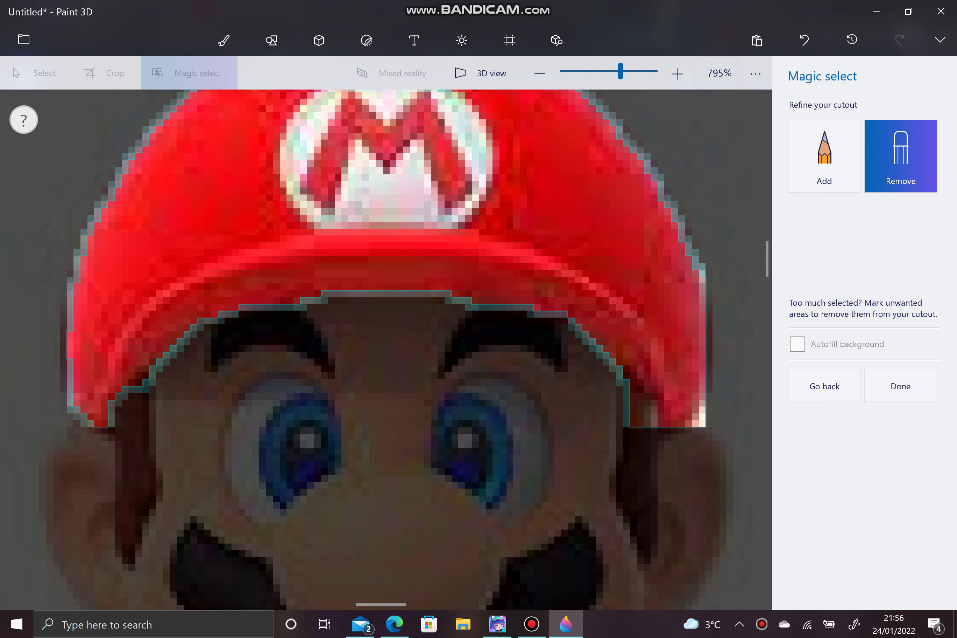
click(900, 386)
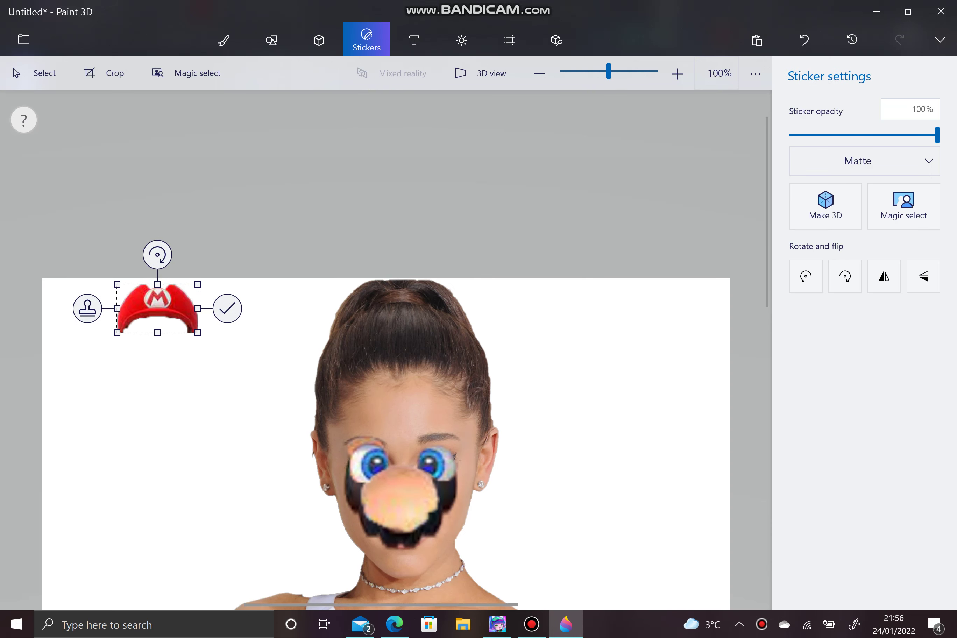
Step: Enlarge the cap sticker, place it over the woman's head, make it taller and narrower to fit, and fix it in place
drag(198, 333, 353, 426)
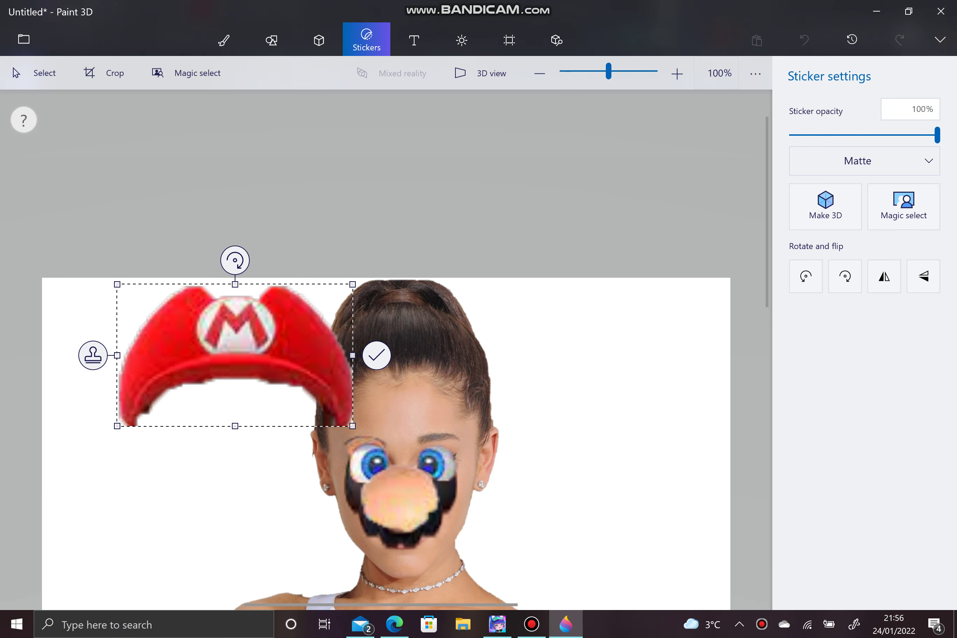
drag(234, 355, 407, 371)
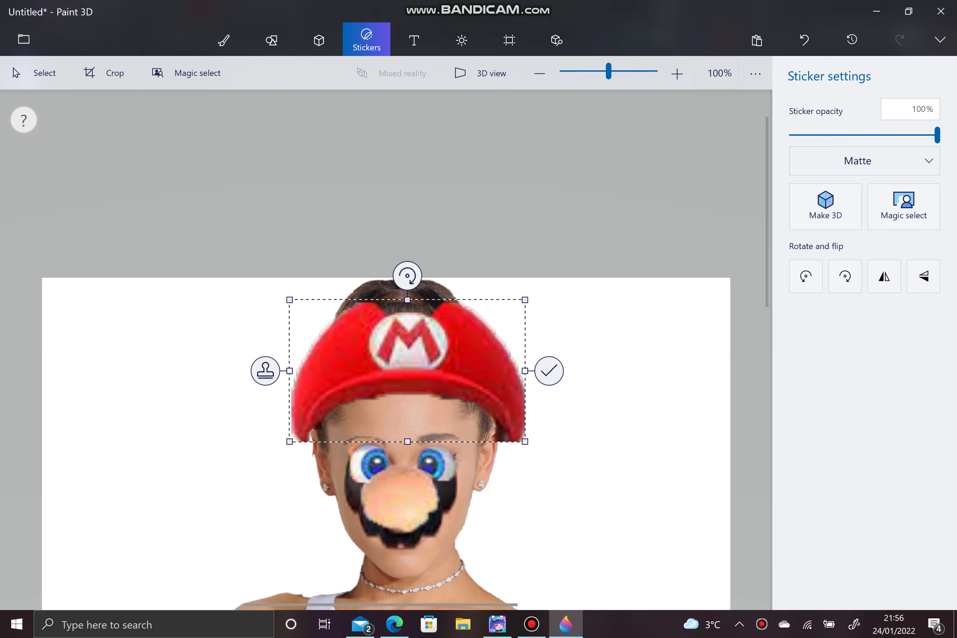
drag(407, 299, 407, 255)
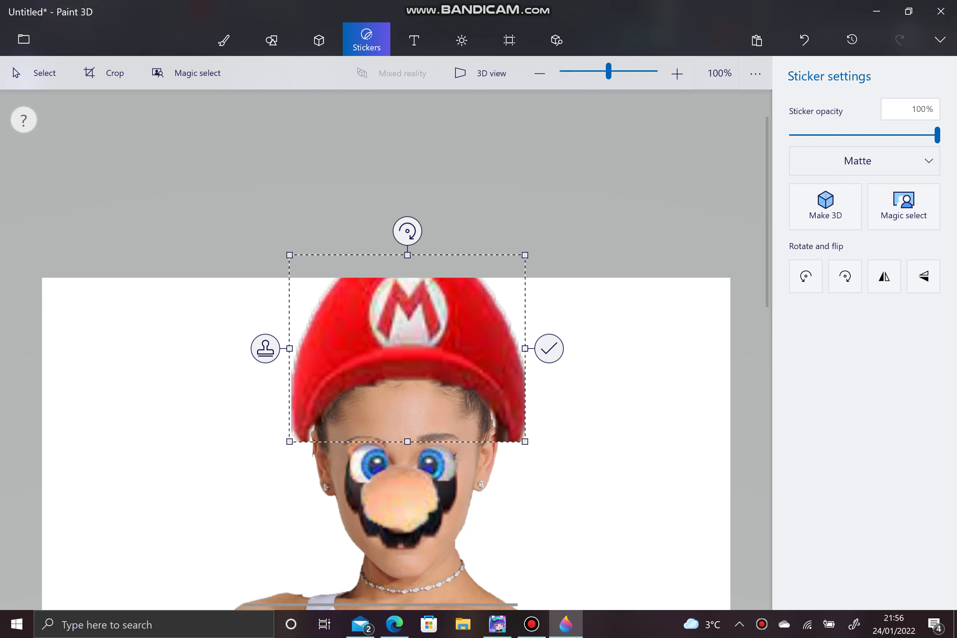
drag(525, 349, 502, 348)
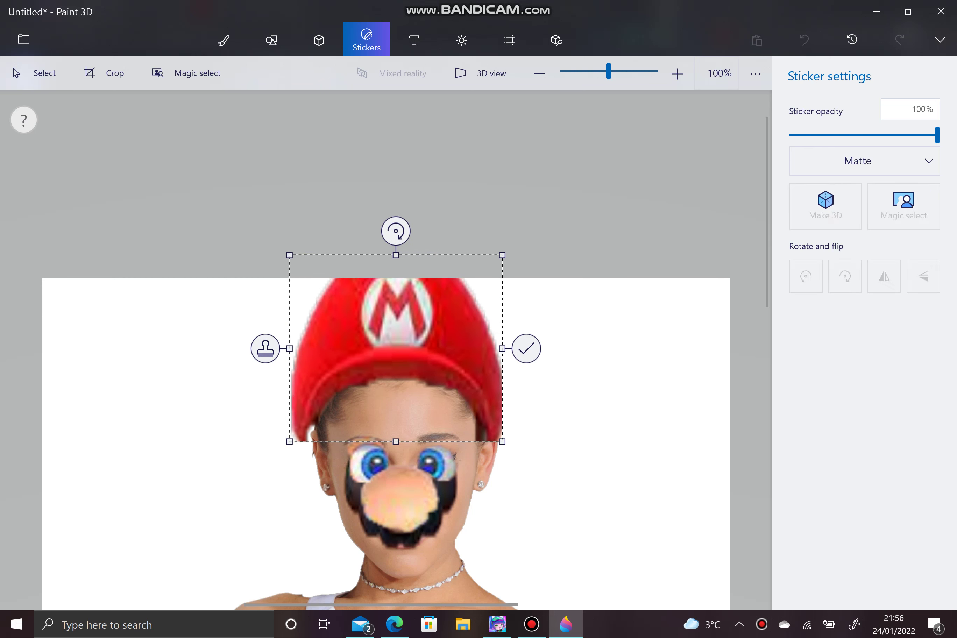
drag(290, 349, 308, 348)
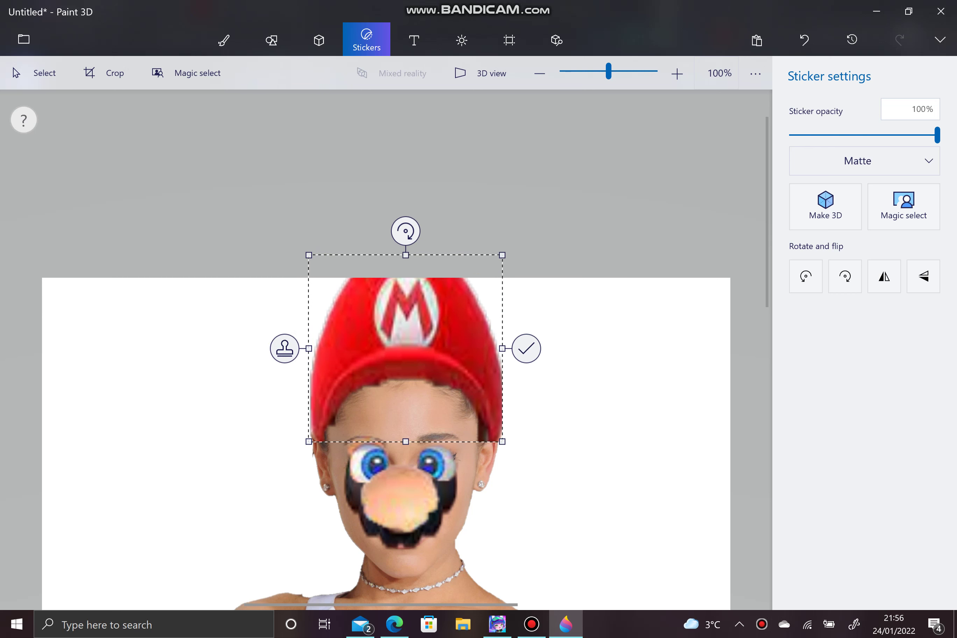
click(526, 349)
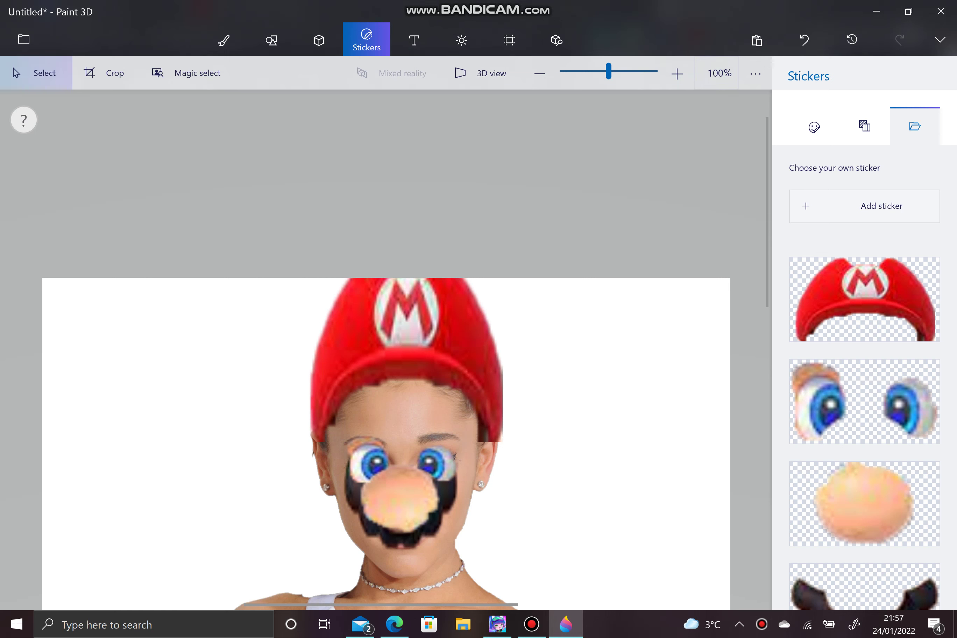
Step: Add the picture Mario Background.png from the Pictures folder as a sticker
drag(767, 212, 767, 347)
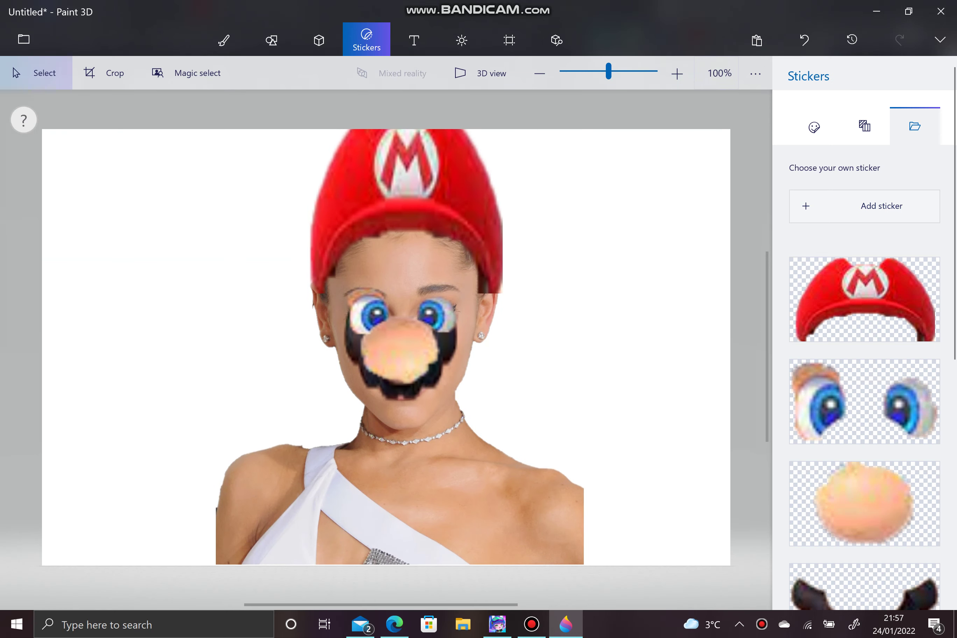
click(864, 206)
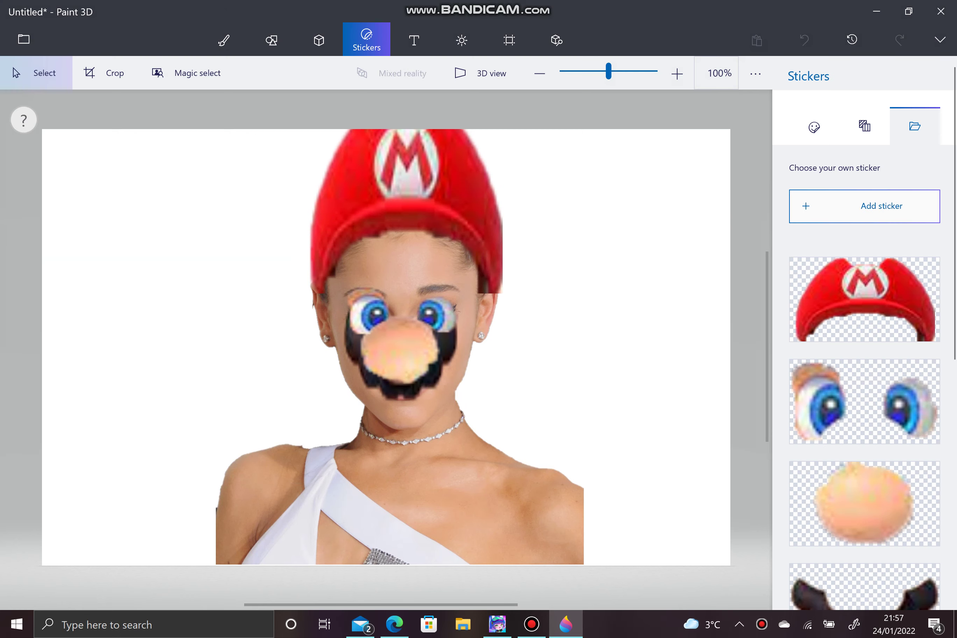
text(Mari)
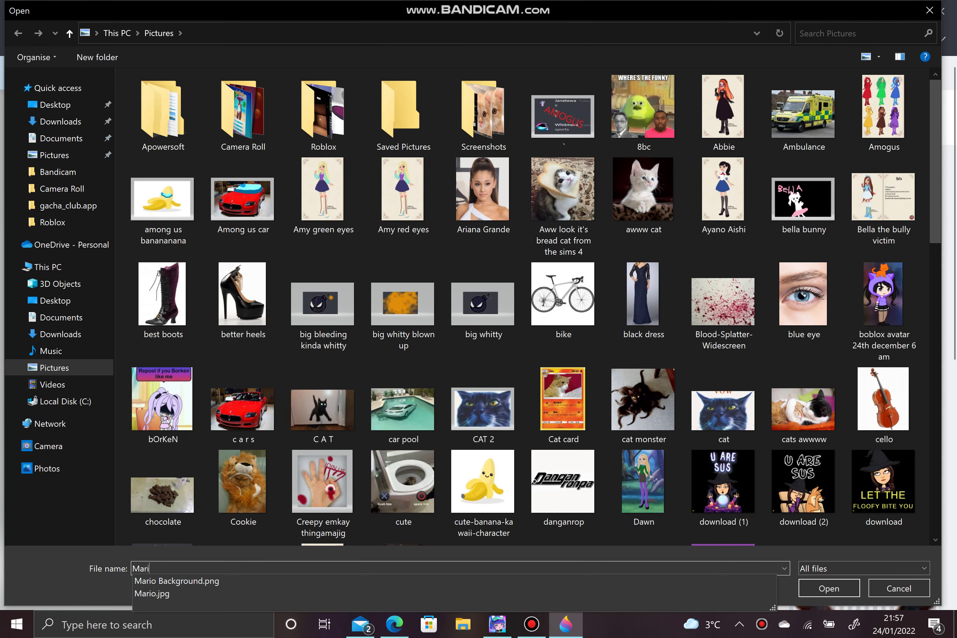
text(o background)
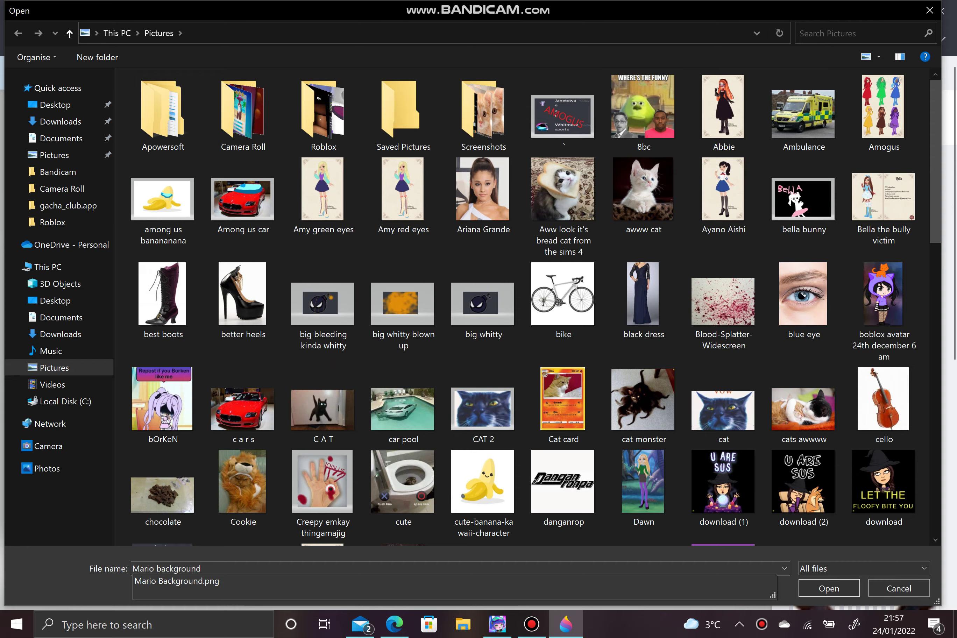
key(Return)
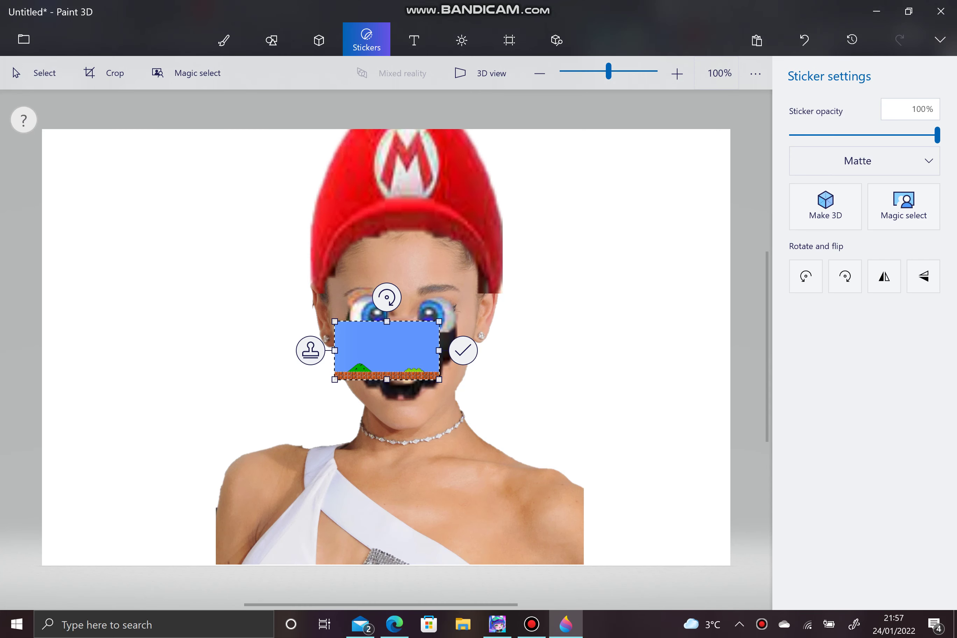
Step: Enlarge and stretch the Mario background sticker until it covers the whole canvas
drag(439, 379, 720, 537)
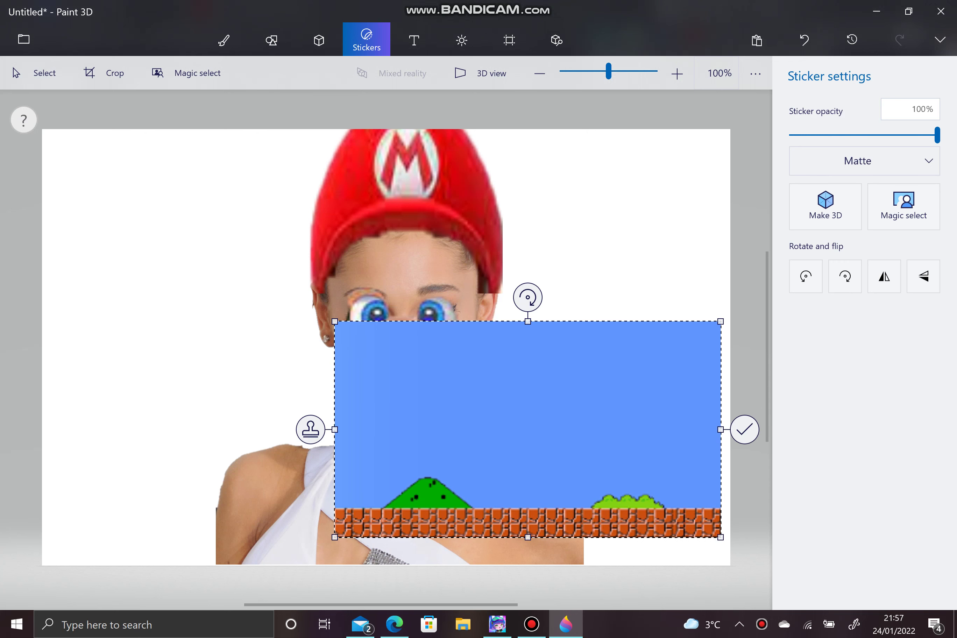
drag(335, 322, 57, 166)
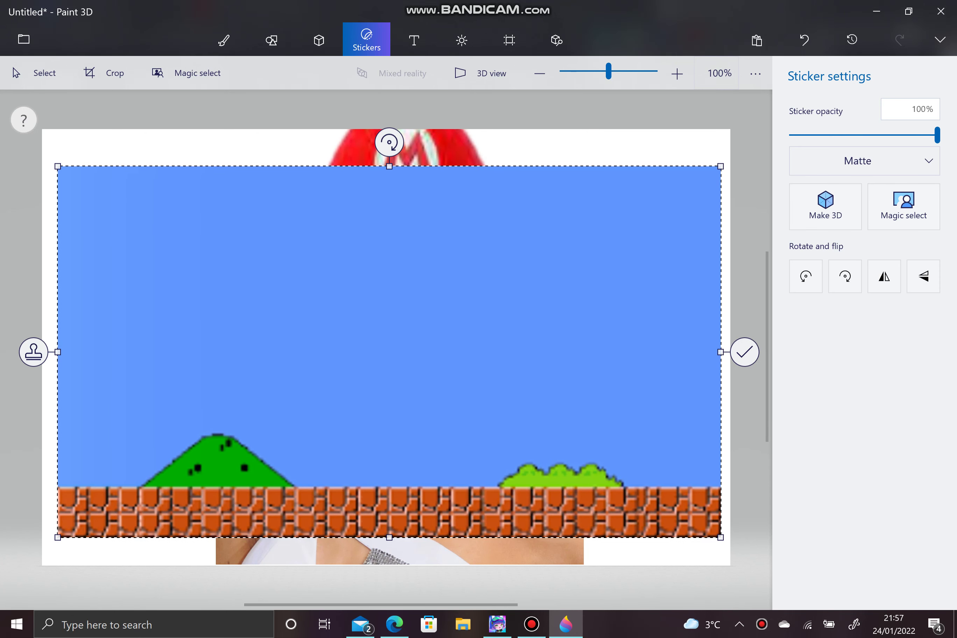
drag(720, 166, 743, 153)
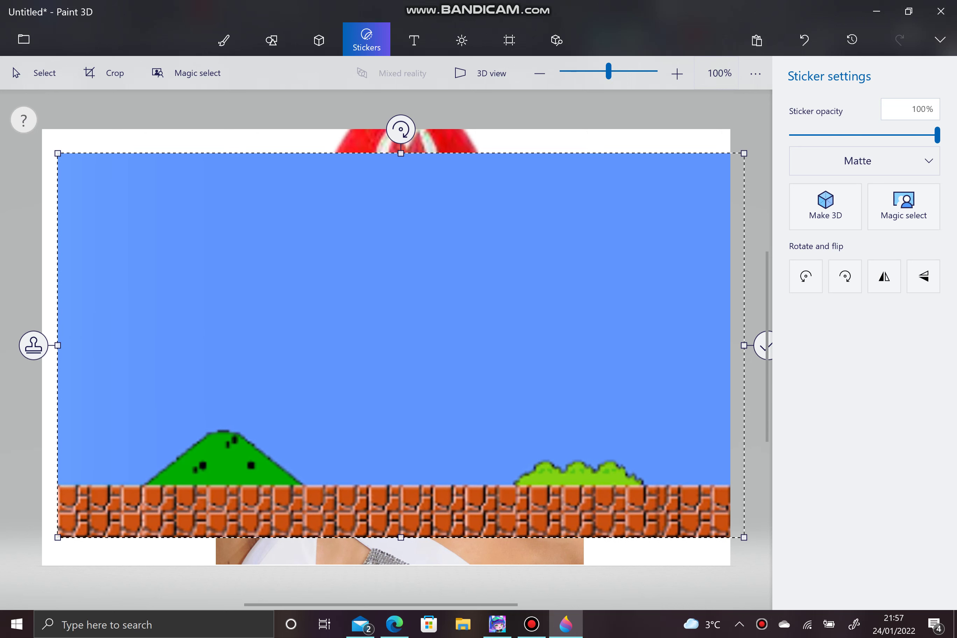
drag(400, 154, 400, 127)
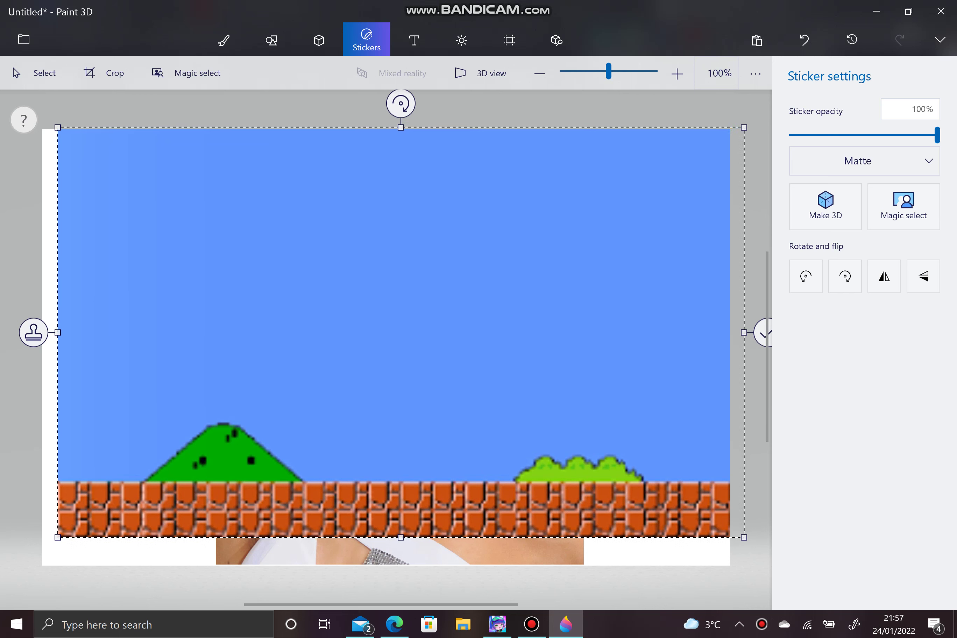
drag(58, 333, 39, 332)
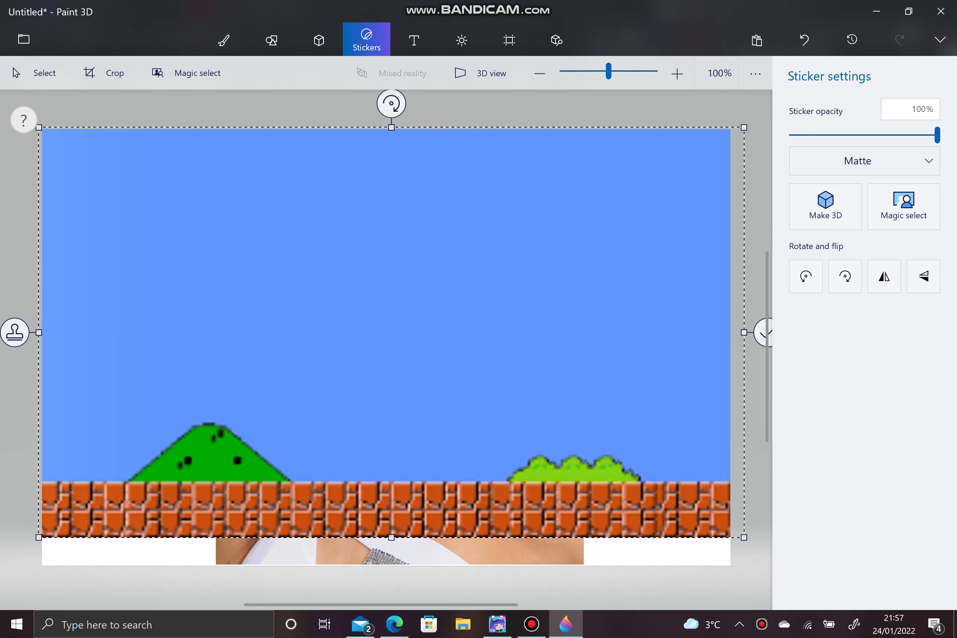
drag(390, 537, 391, 570)
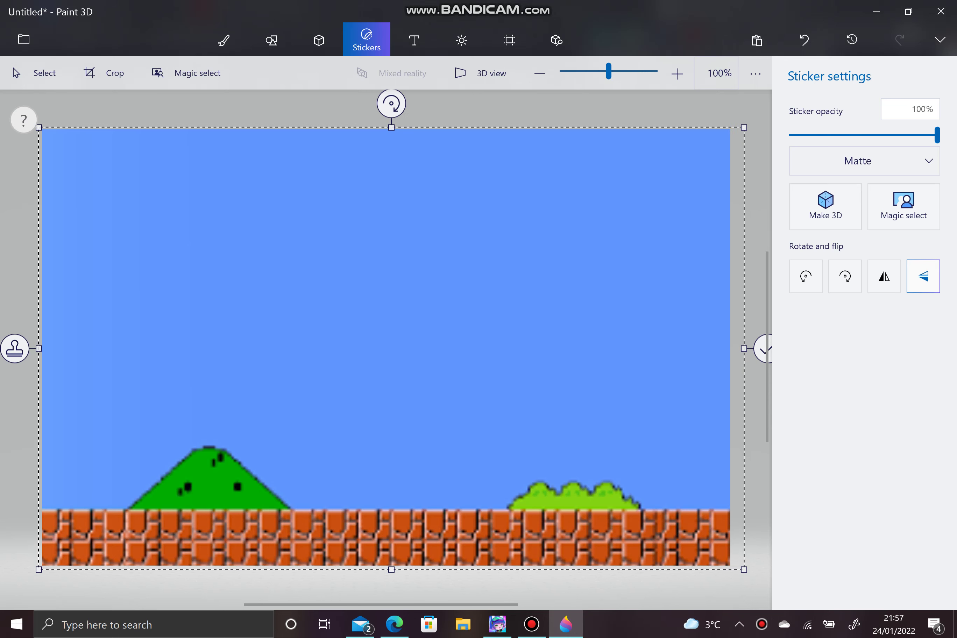
Step: Try flipping the background sticker vertically and horizontally, returning it to its original orientation each time
click(923, 277)
click(922, 276)
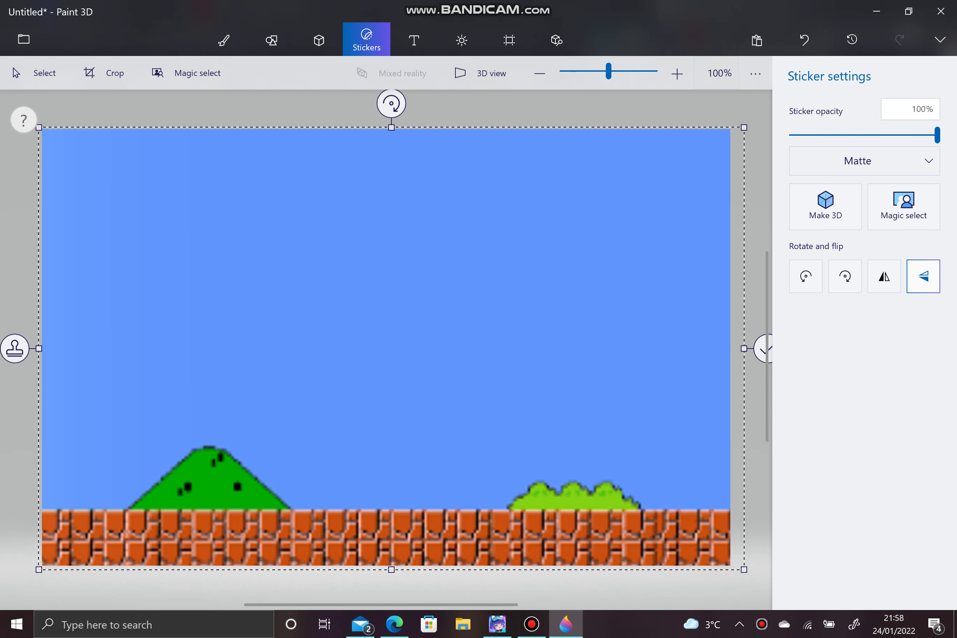
click(883, 276)
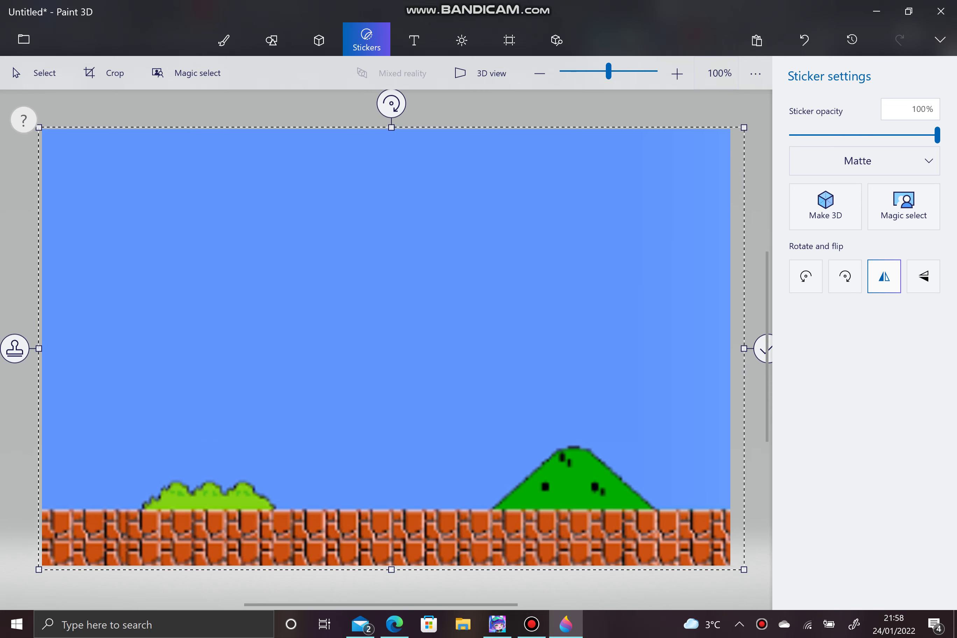
click(884, 276)
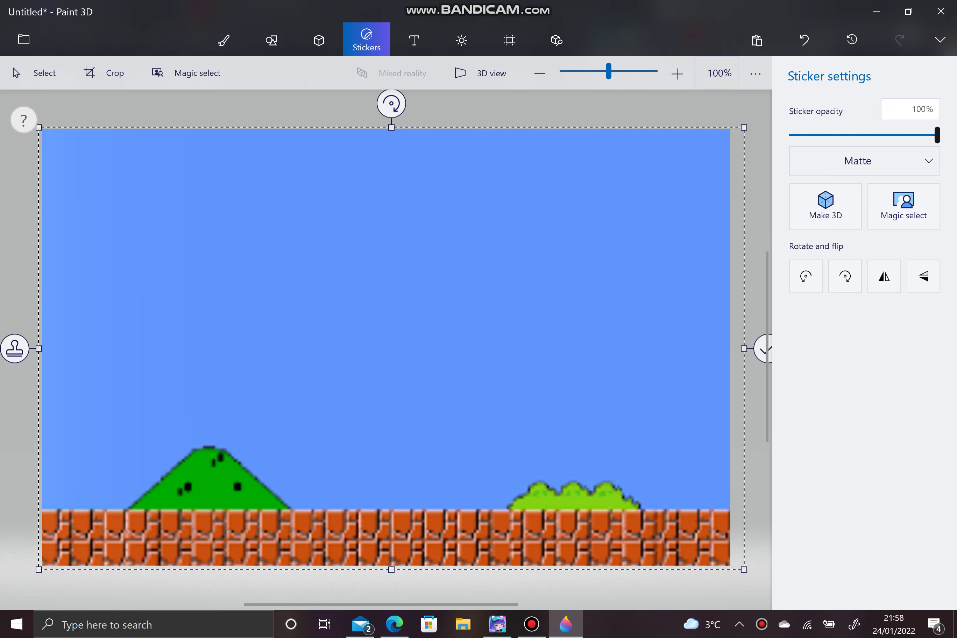
Step: Lower the background sticker's opacity to 50% and fix it in place over the portrait
drag(936, 135, 834, 135)
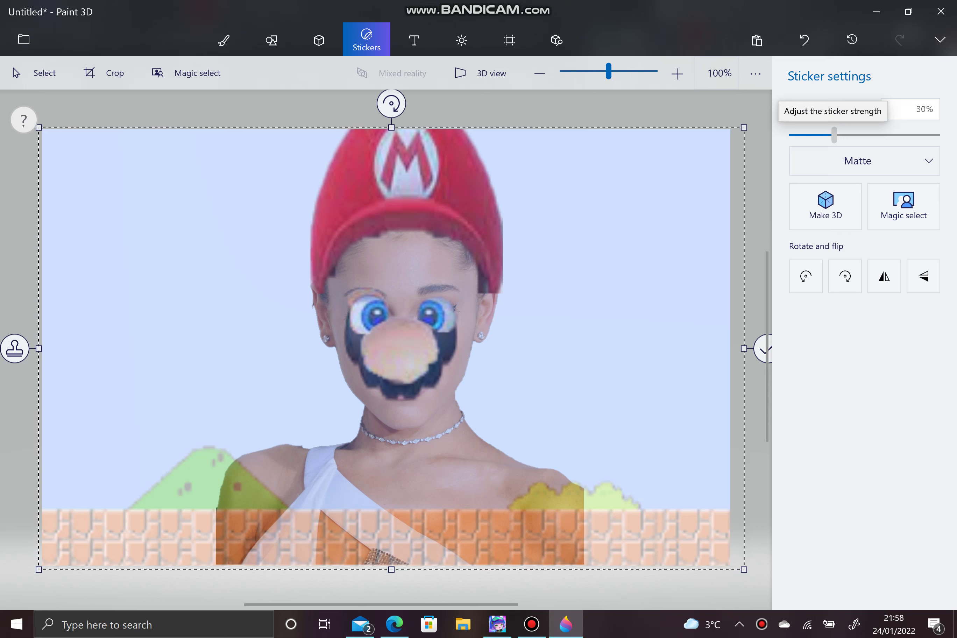
drag(833, 135, 866, 135)
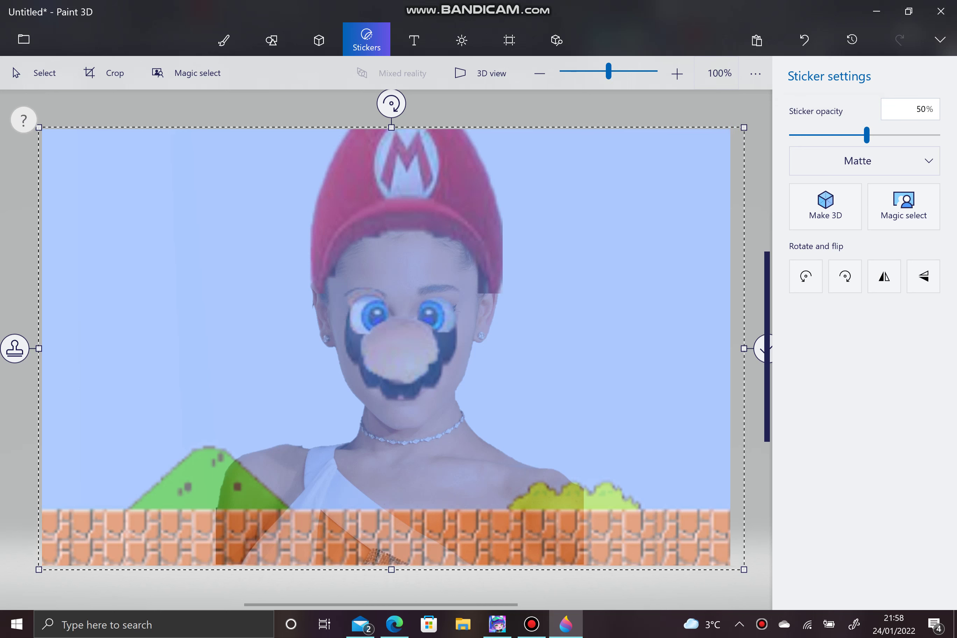
click(759, 348)
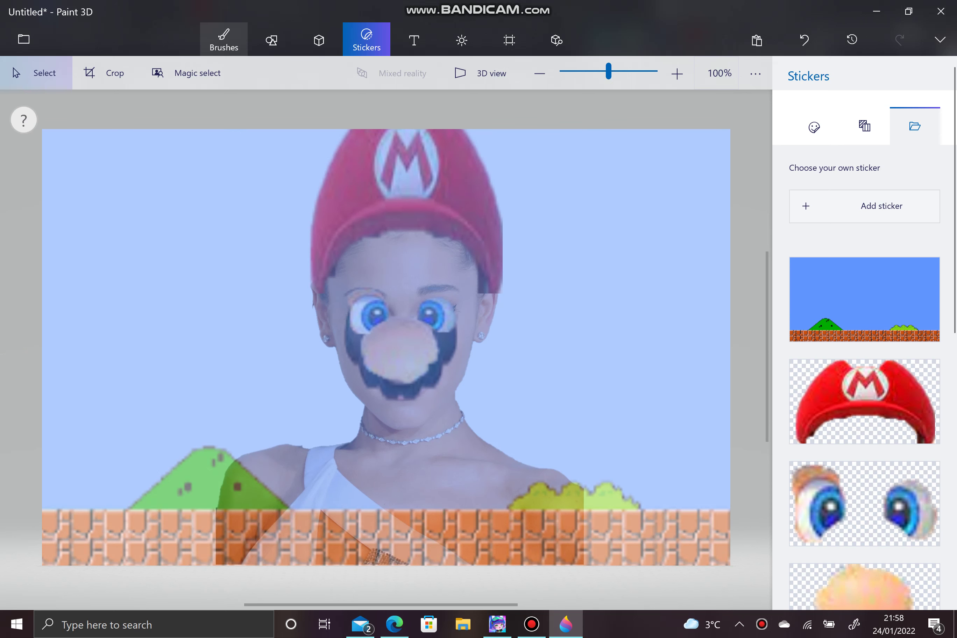
Step: Start a 2D text and set its font to Segoe Script
click(224, 39)
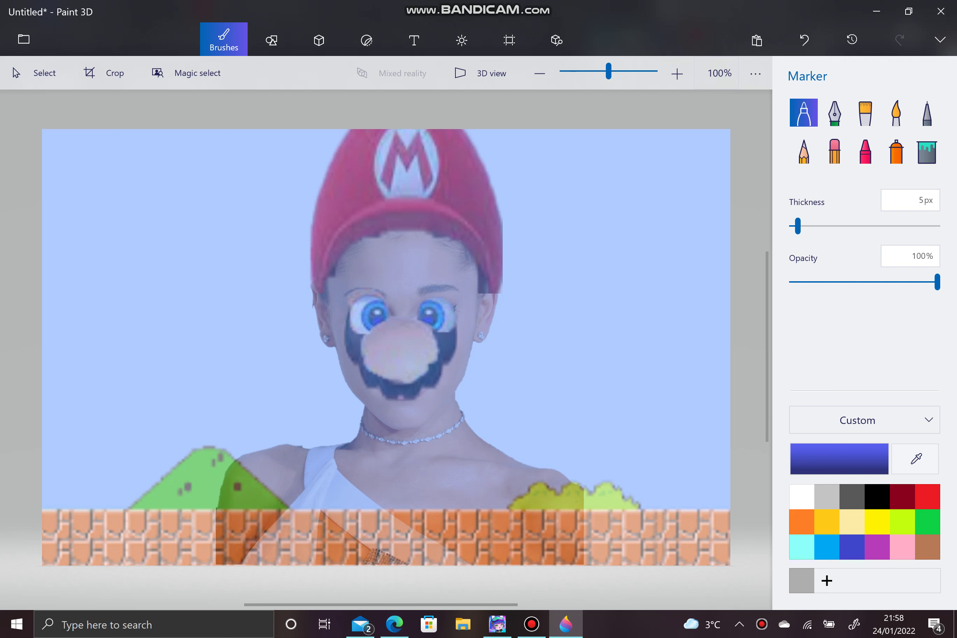
click(271, 39)
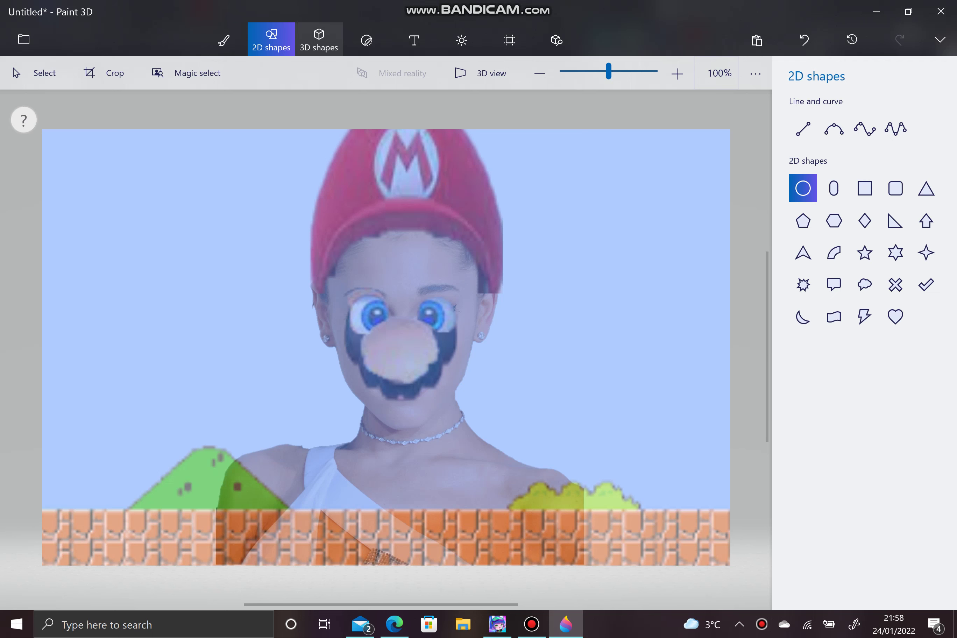
click(414, 39)
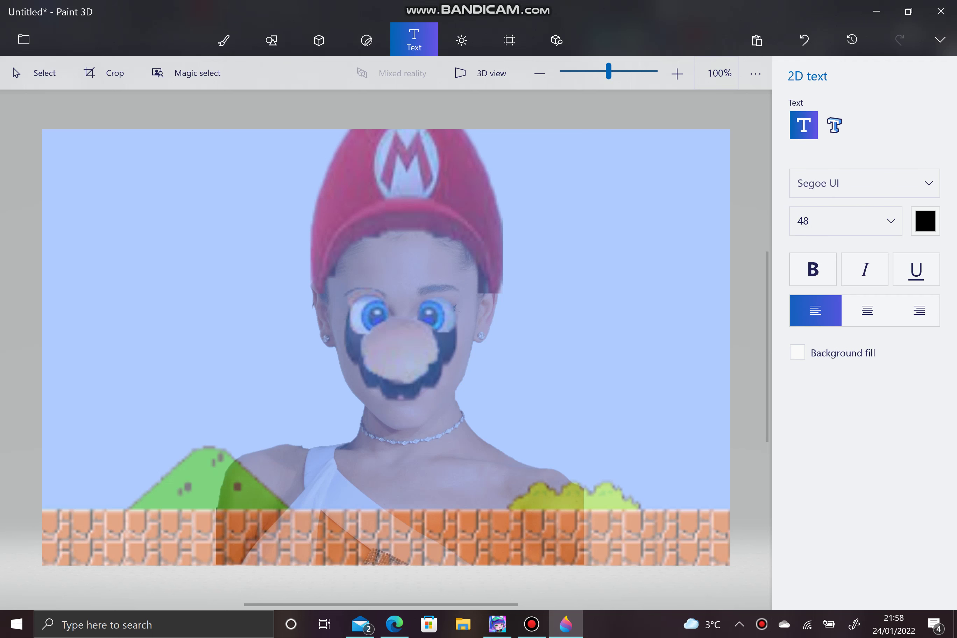
click(831, 184)
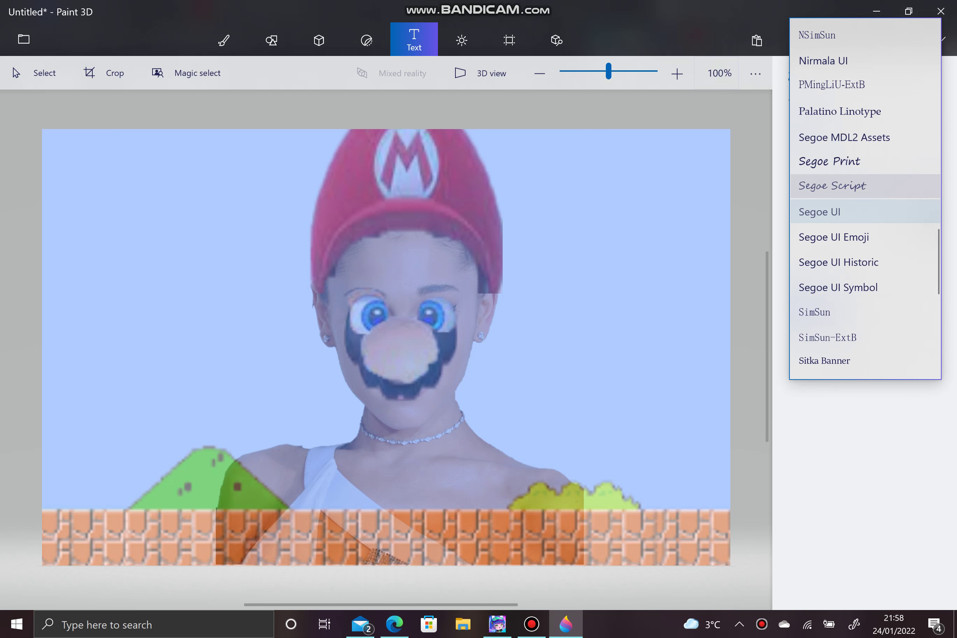
click(832, 185)
Step: Try adding the text "Mariona" at size 48 beside the cap, then undo it
click(161, 232)
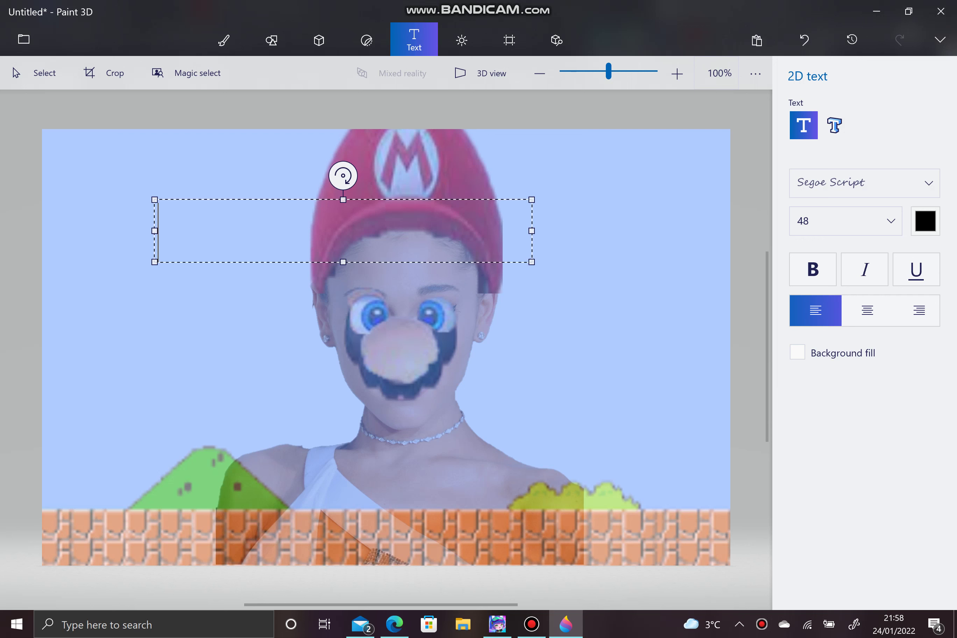
text(Ma)
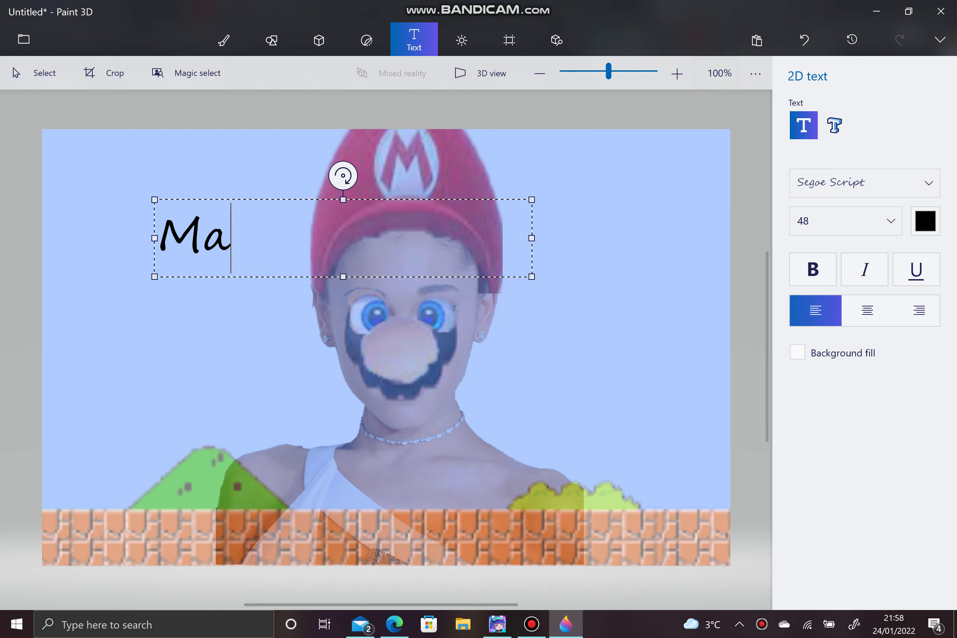
text(riona)
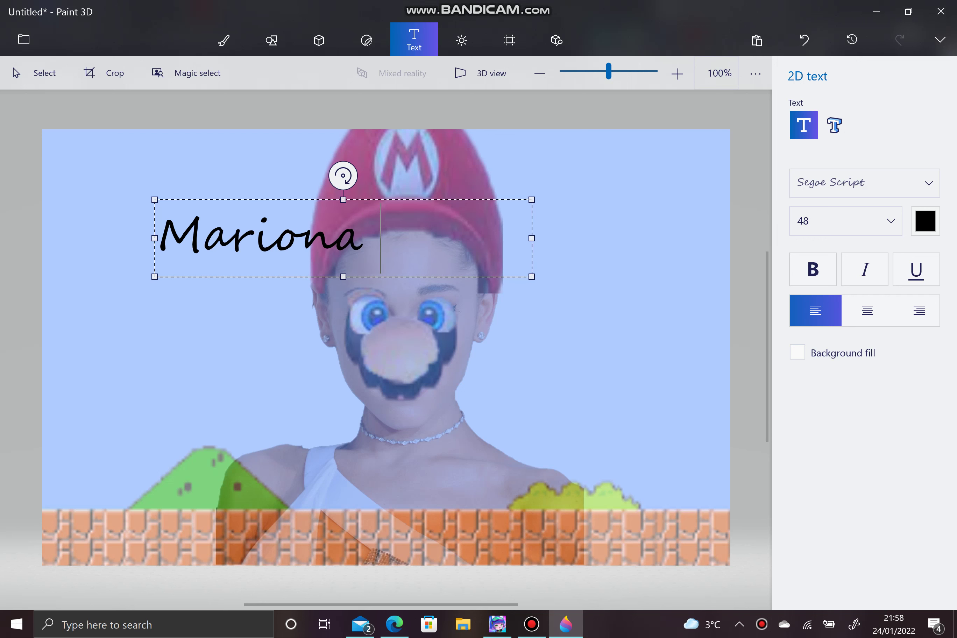
click(36, 72)
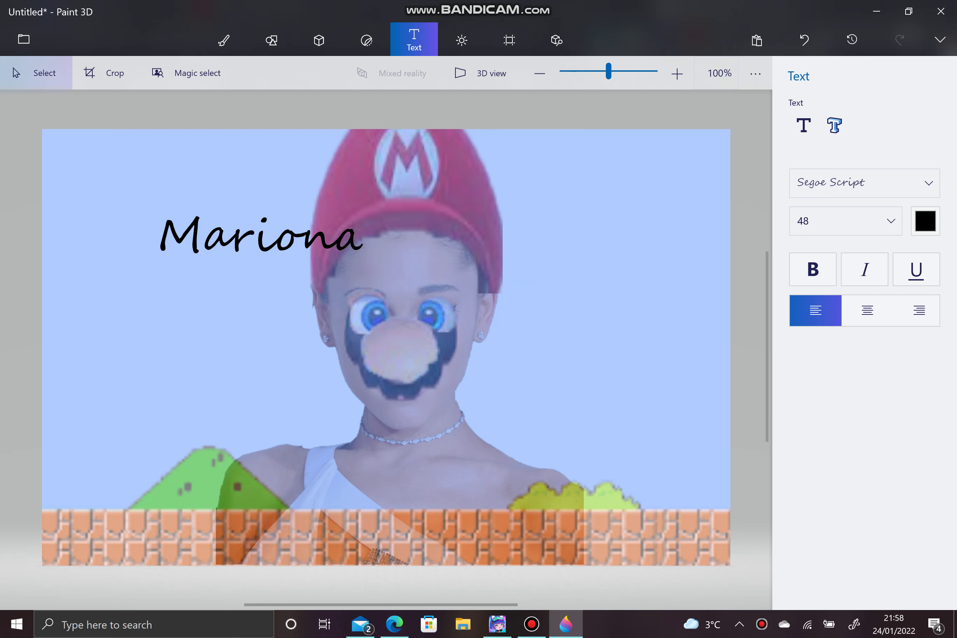
click(803, 40)
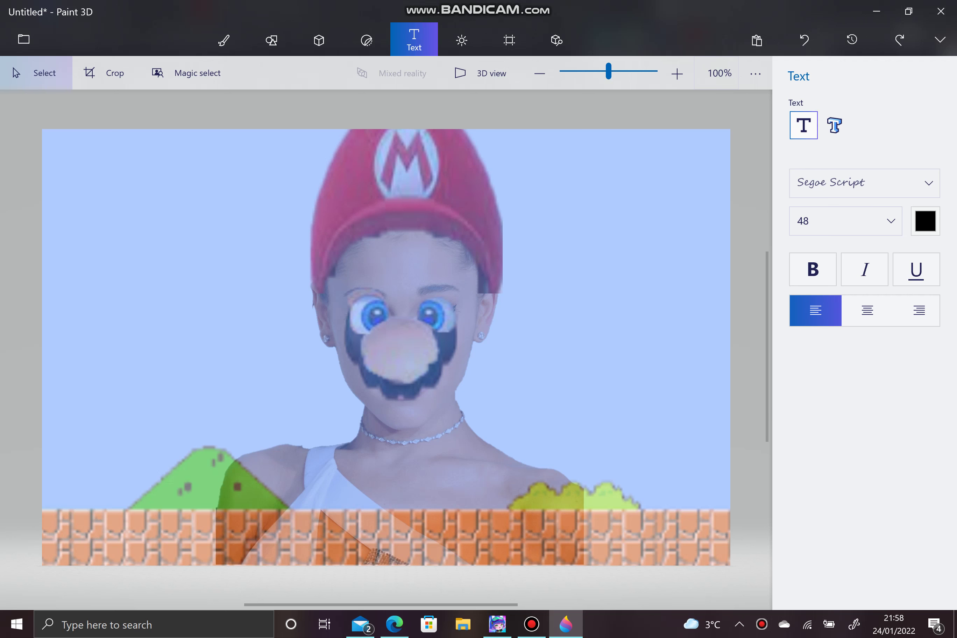
Step: Add a size 24 2D text reading "Mariona" and "Grande" on two lines near the canvas's upper-left corner and narrow its text box
click(803, 125)
click(845, 221)
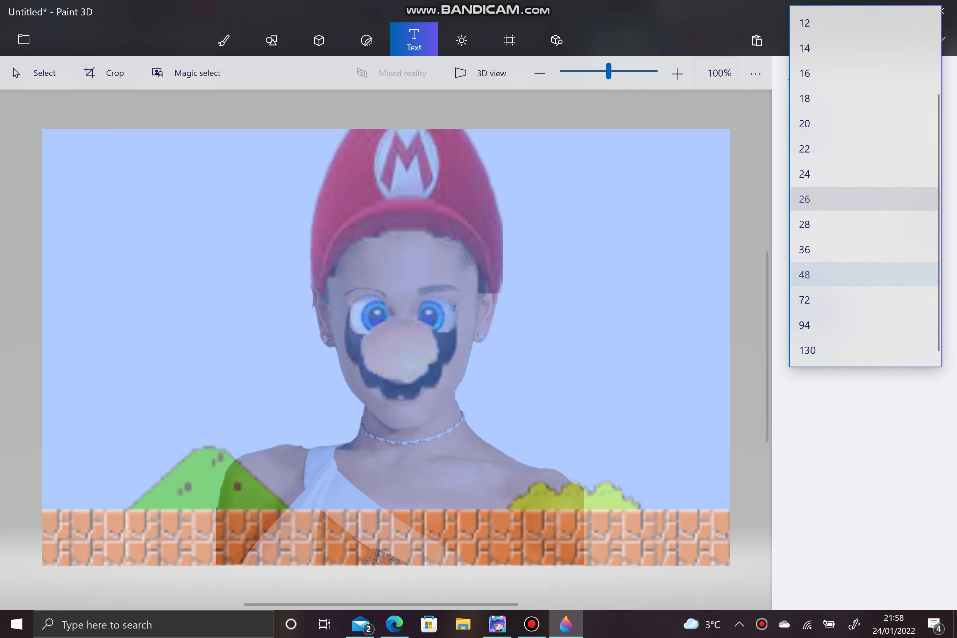
click(846, 174)
click(95, 175)
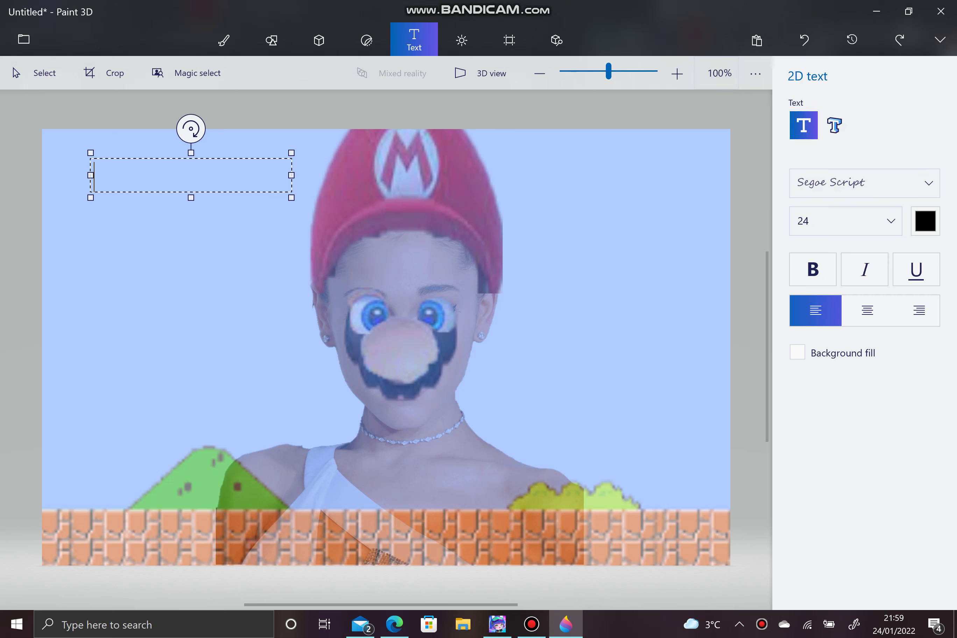
text(Mariona)
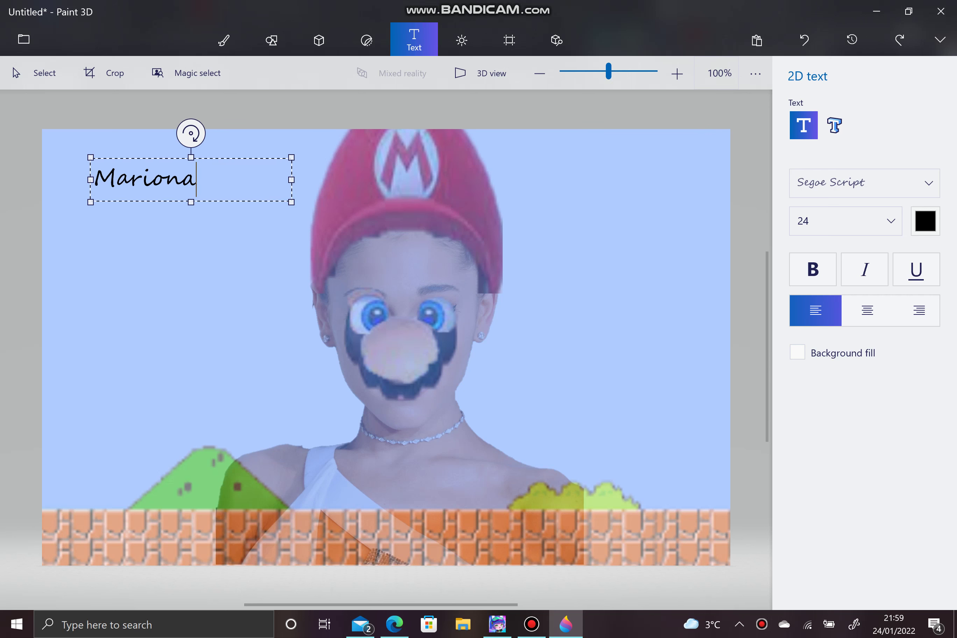
key(Return)
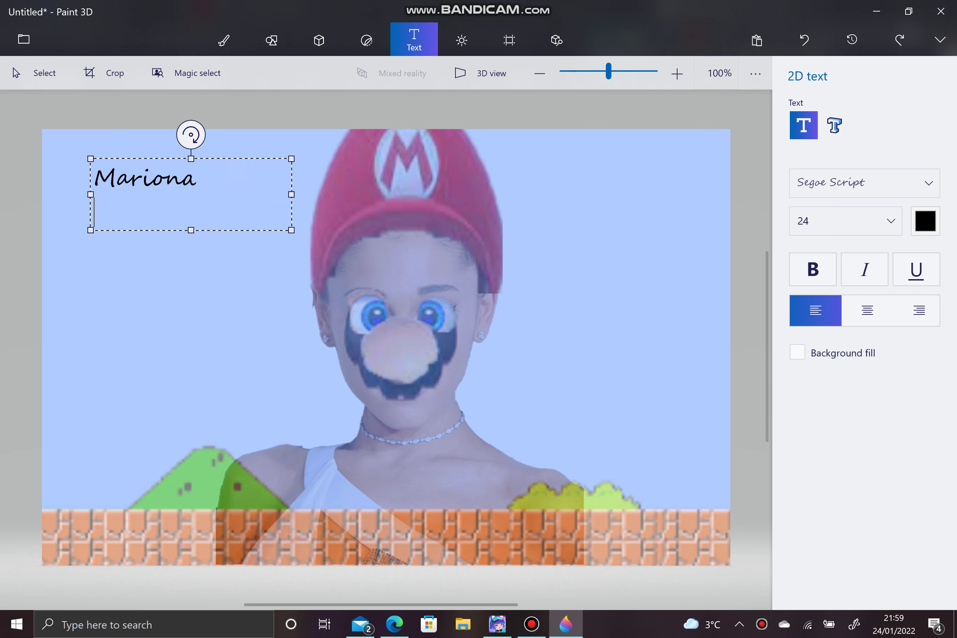
text(Grande)
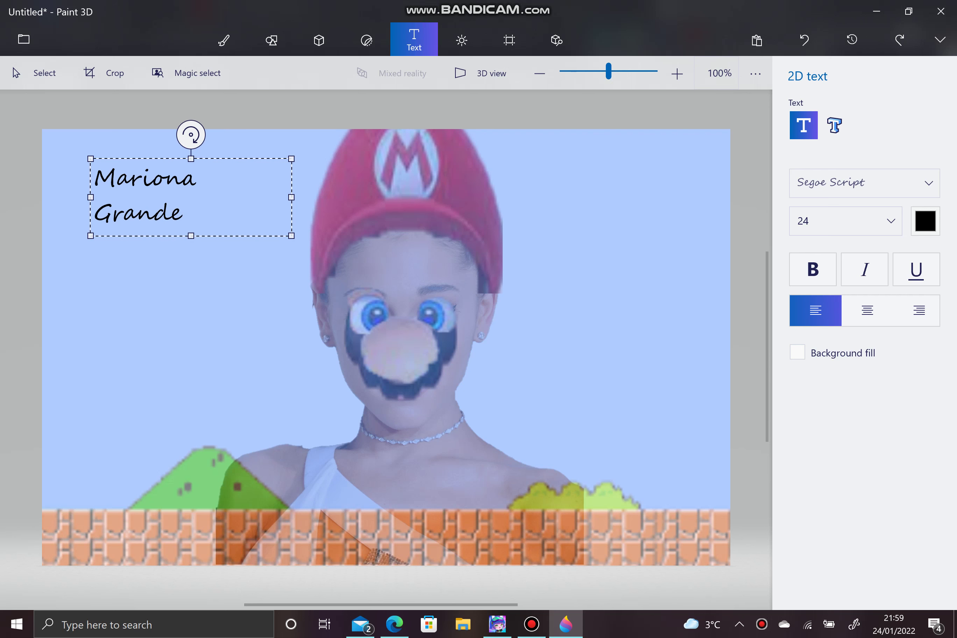
drag(292, 235, 246, 235)
Step: Empty the caption's text box and set the font size to 48
click(845, 221)
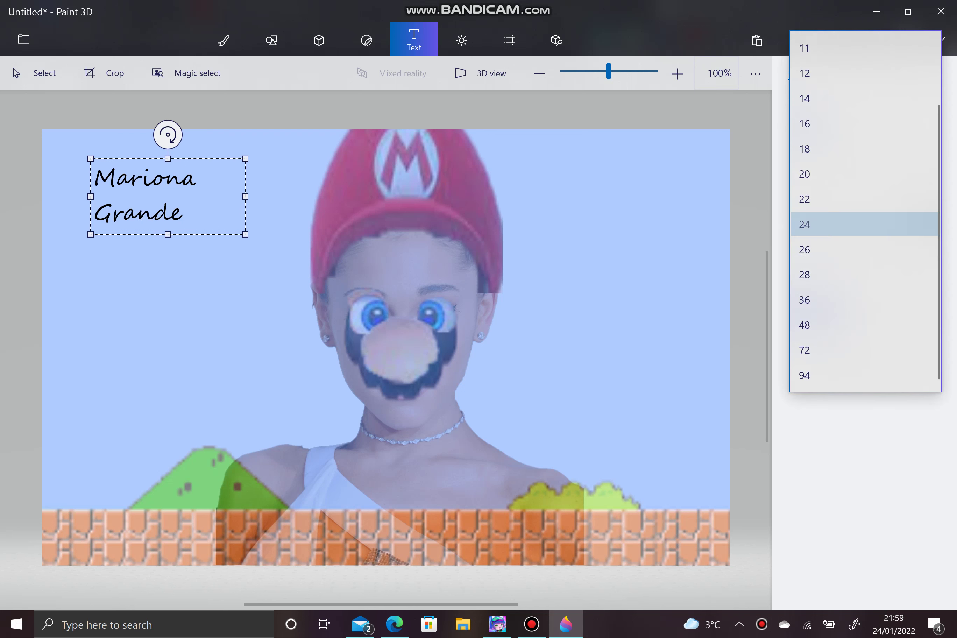
click(819, 275)
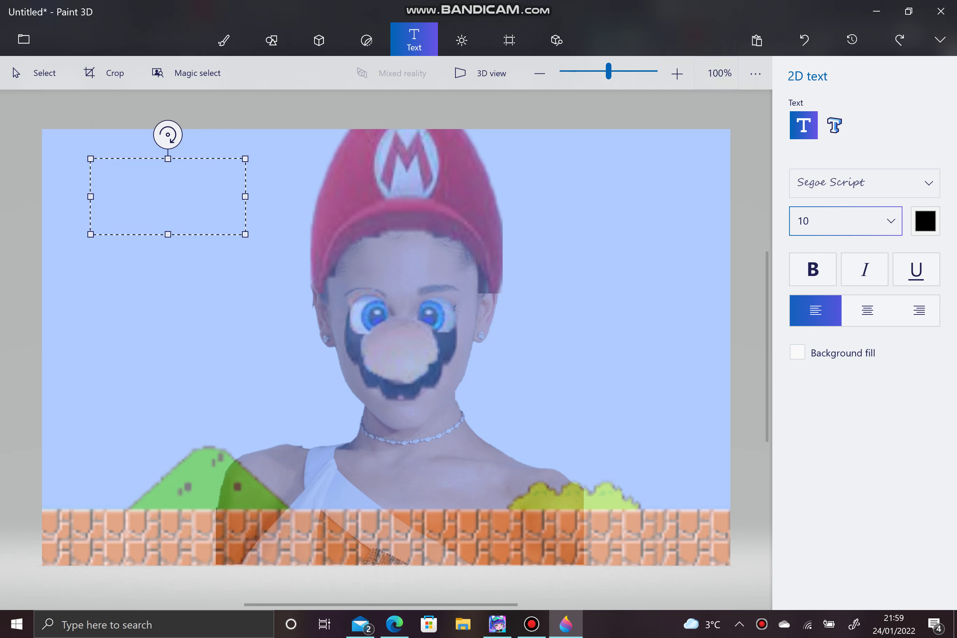
click(844, 221)
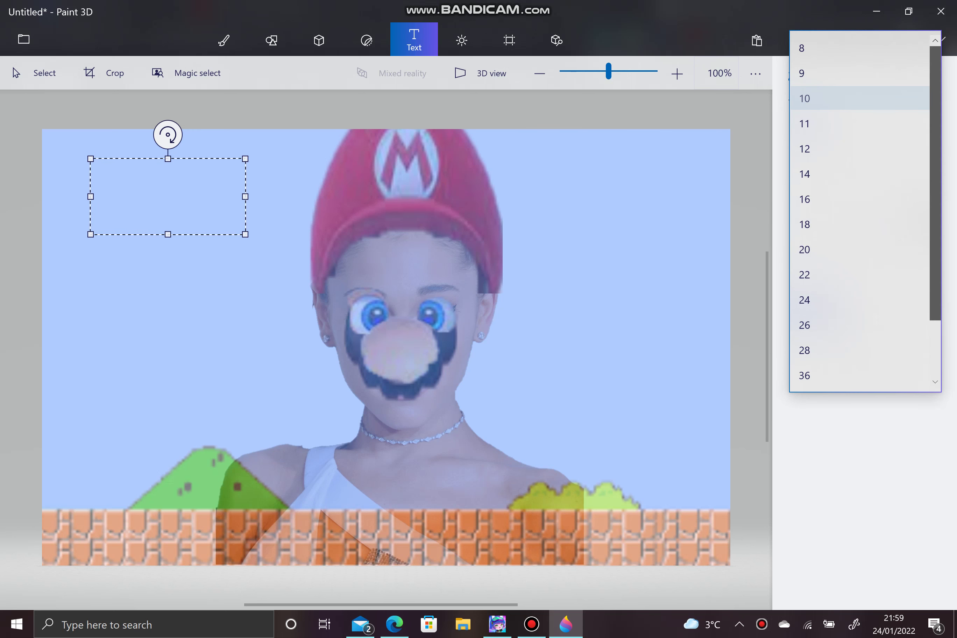
drag(935, 243, 935, 273)
click(859, 358)
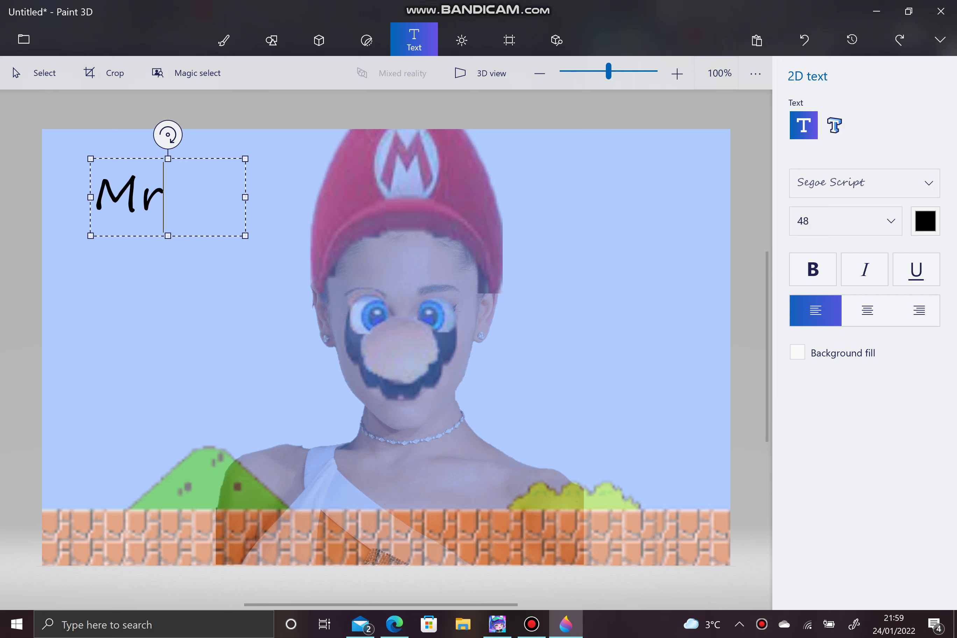
key(Return)
text(n)
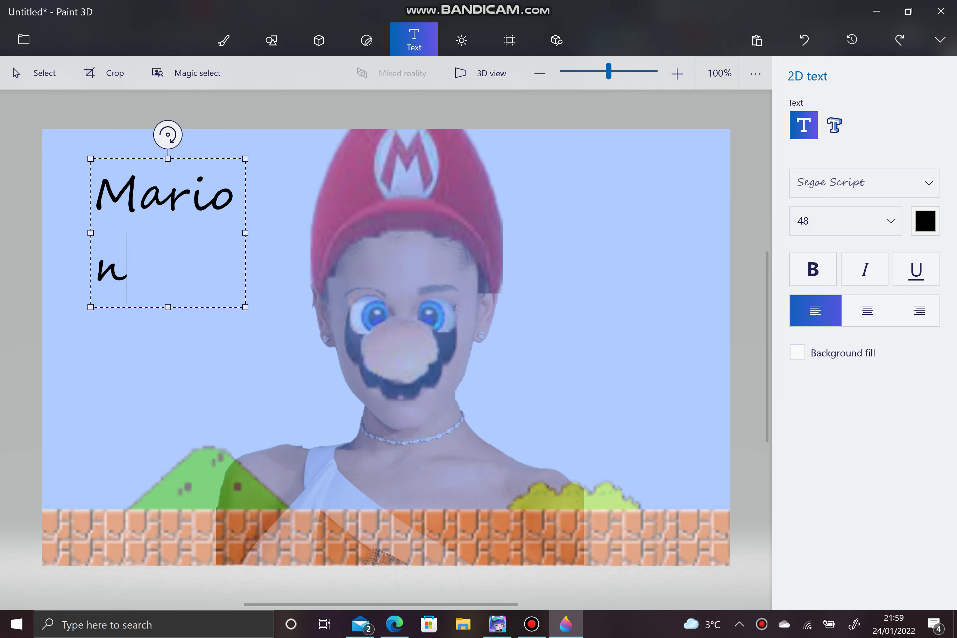
text(a)
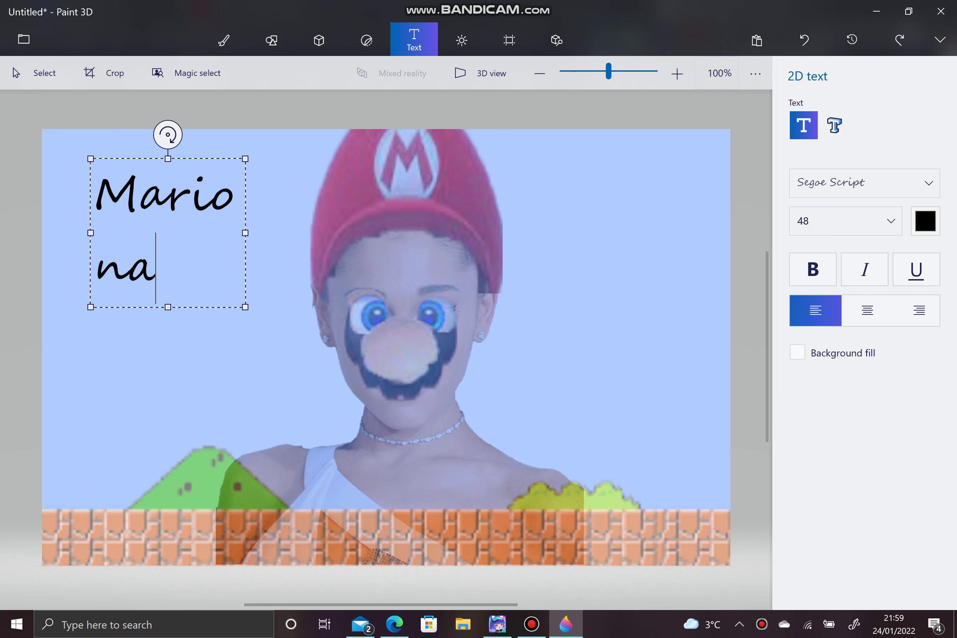
key(Return)
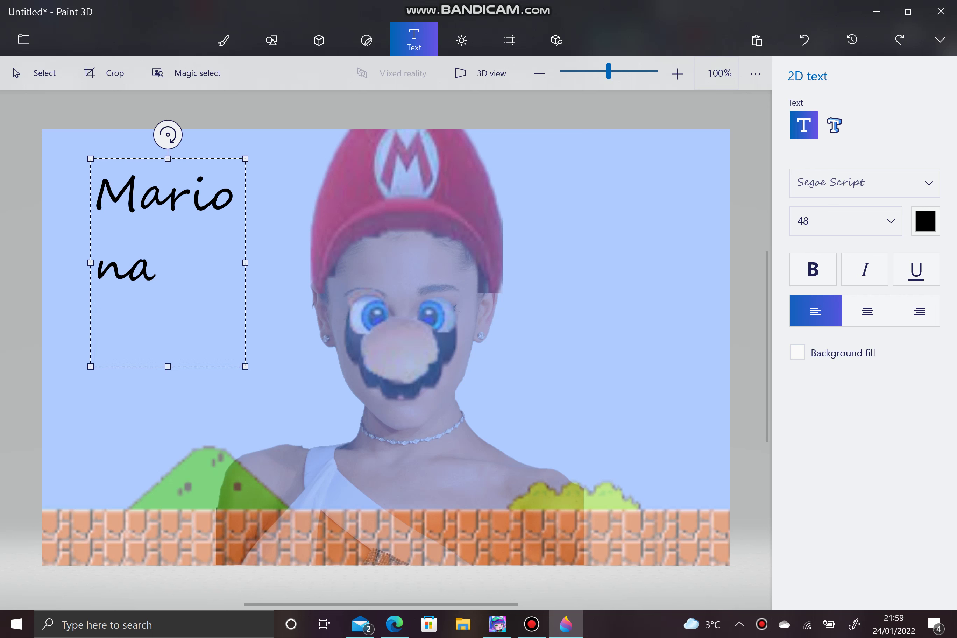
text(Grande)
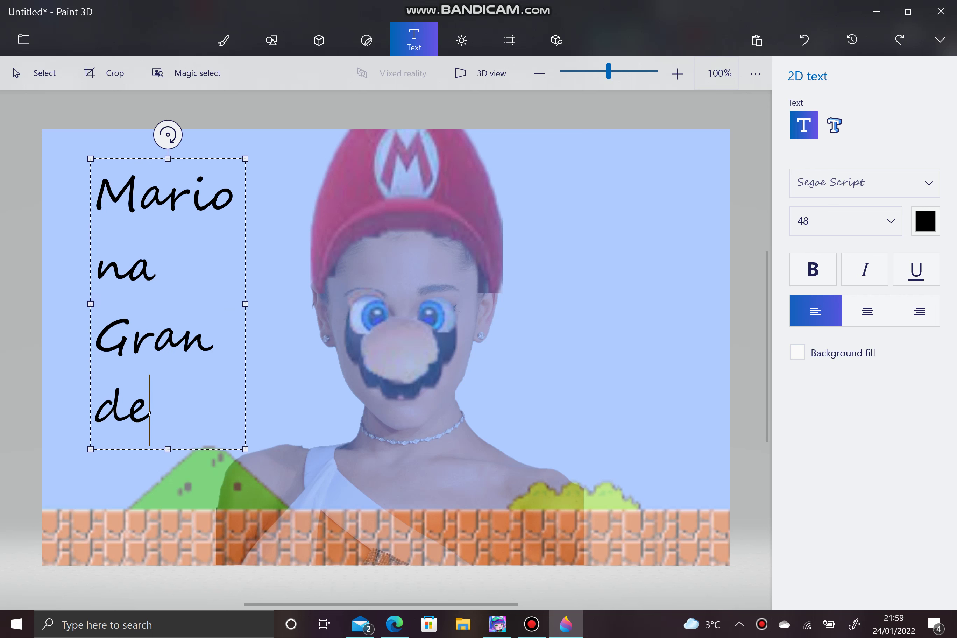
drag(246, 303, 339, 304)
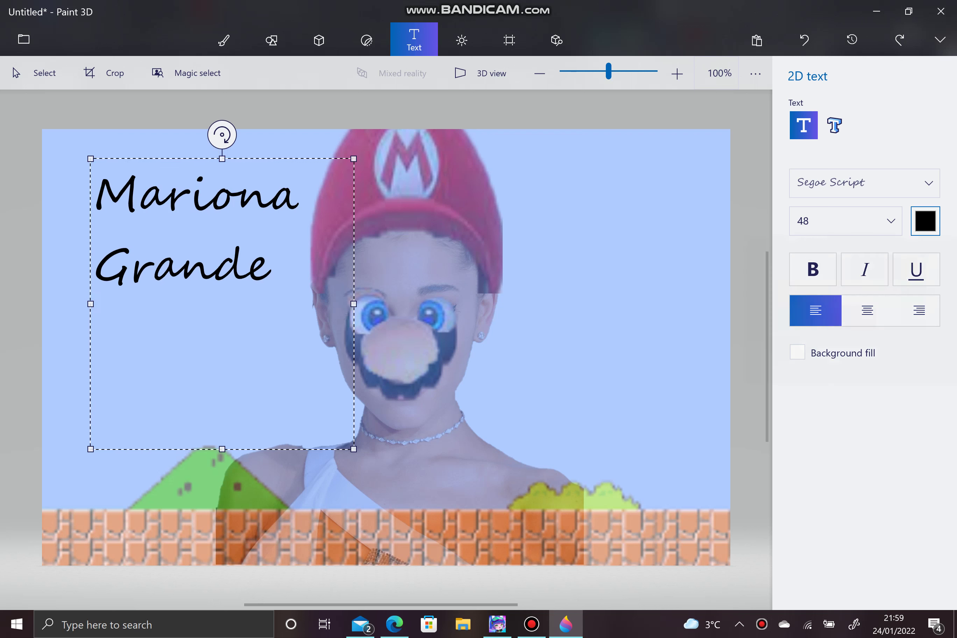
Step: Try green on the whole caption, then set its text colour to red
click(925, 221)
click(913, 298)
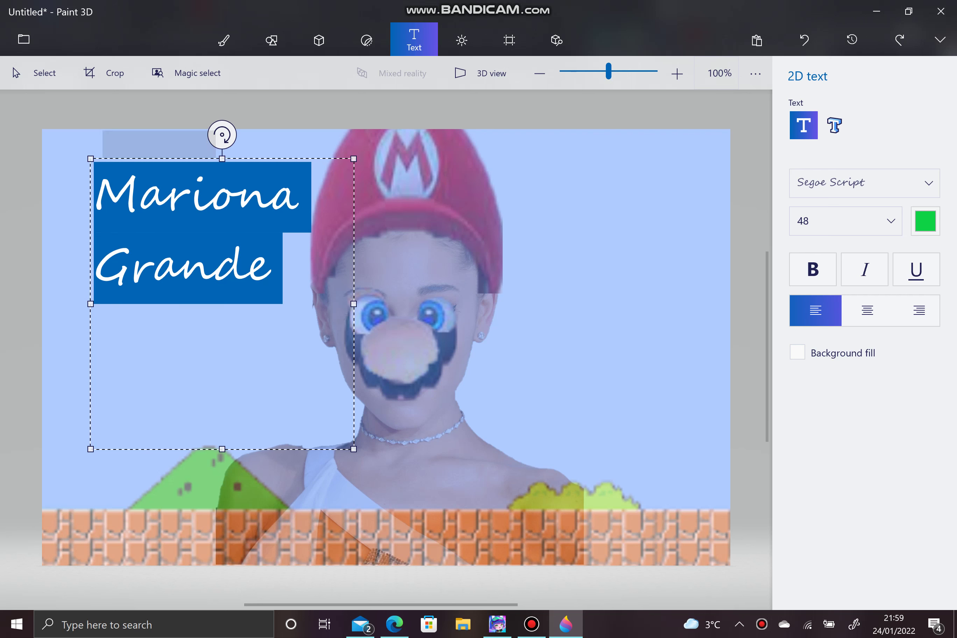
click(924, 221)
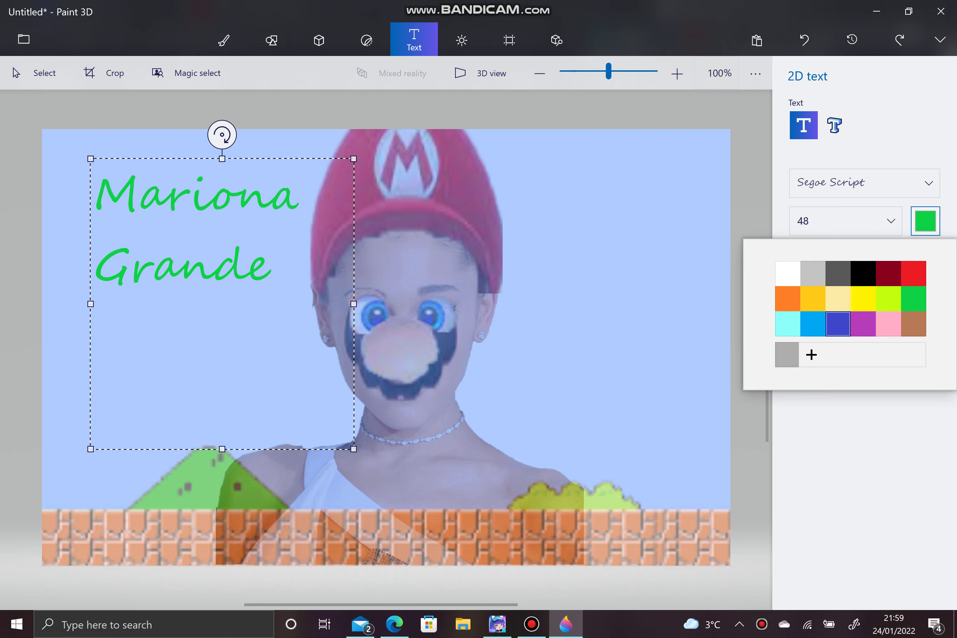
click(913, 273)
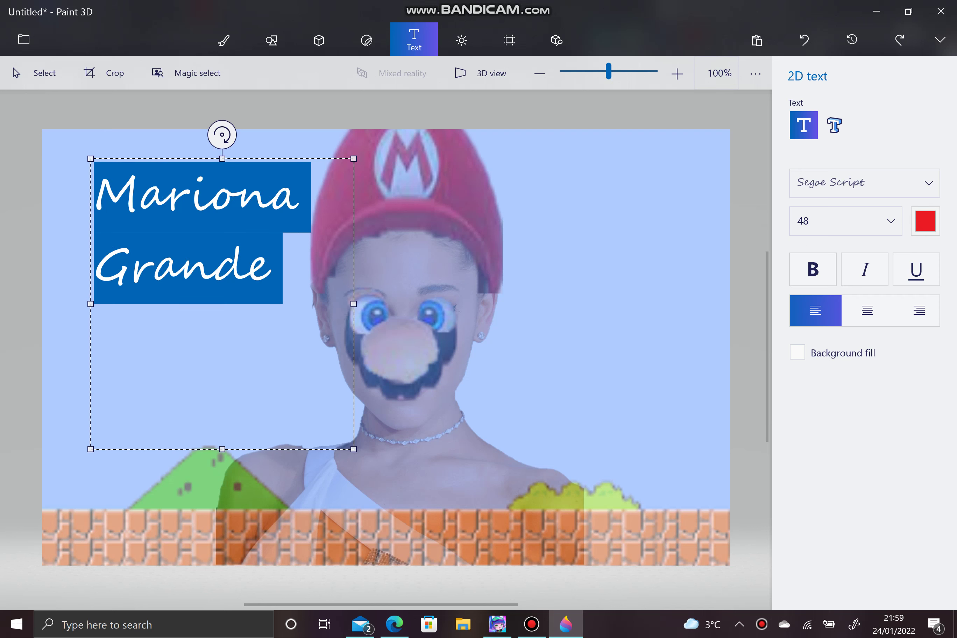
Step: Enlarge the caption's text box, extending it to the canvas's upper-left corner, and leave the text tool
drag(354, 449, 375, 459)
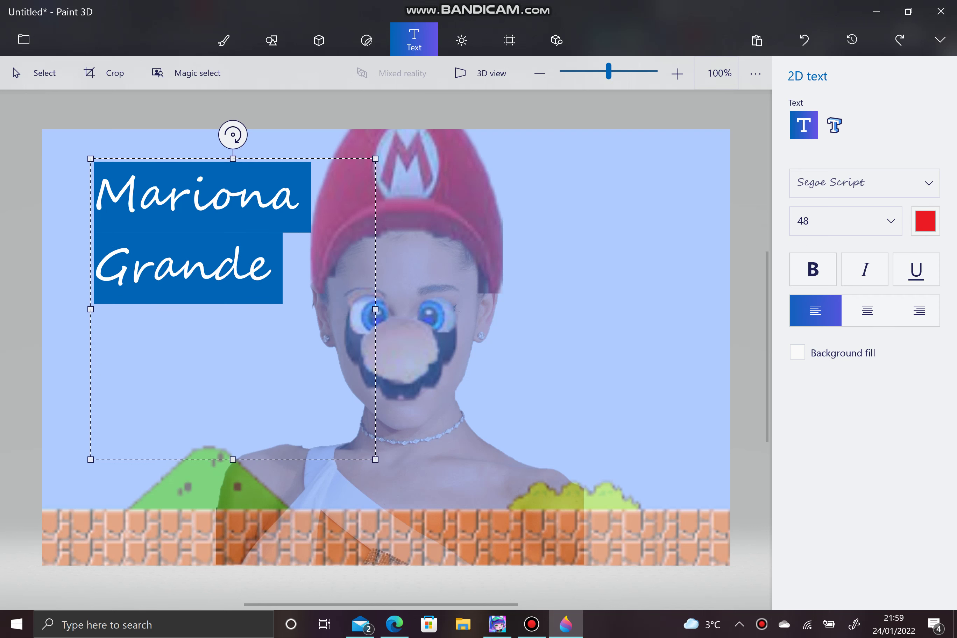
click(270, 268)
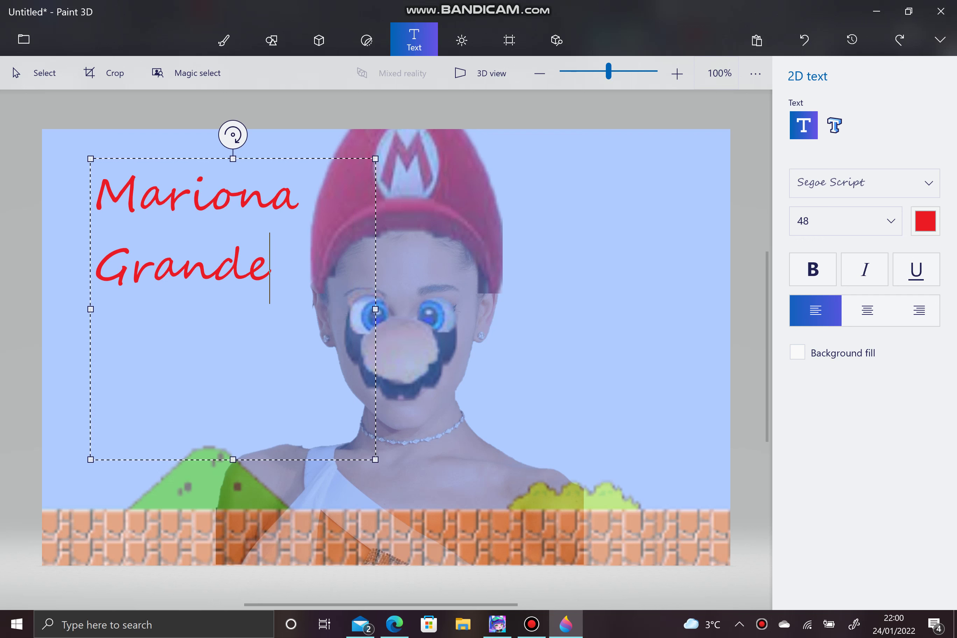
drag(90, 159, 47, 132)
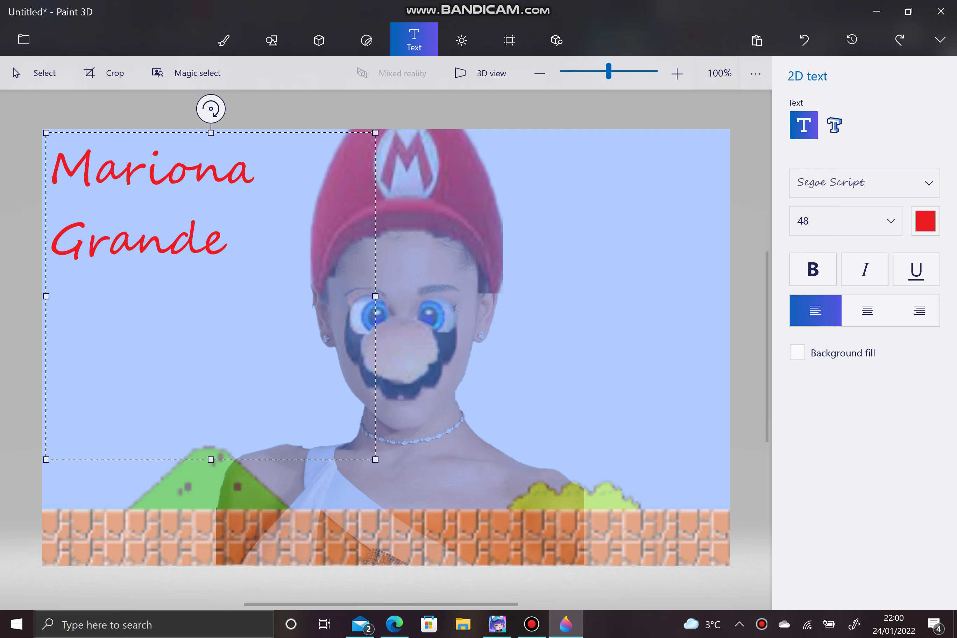
click(223, 40)
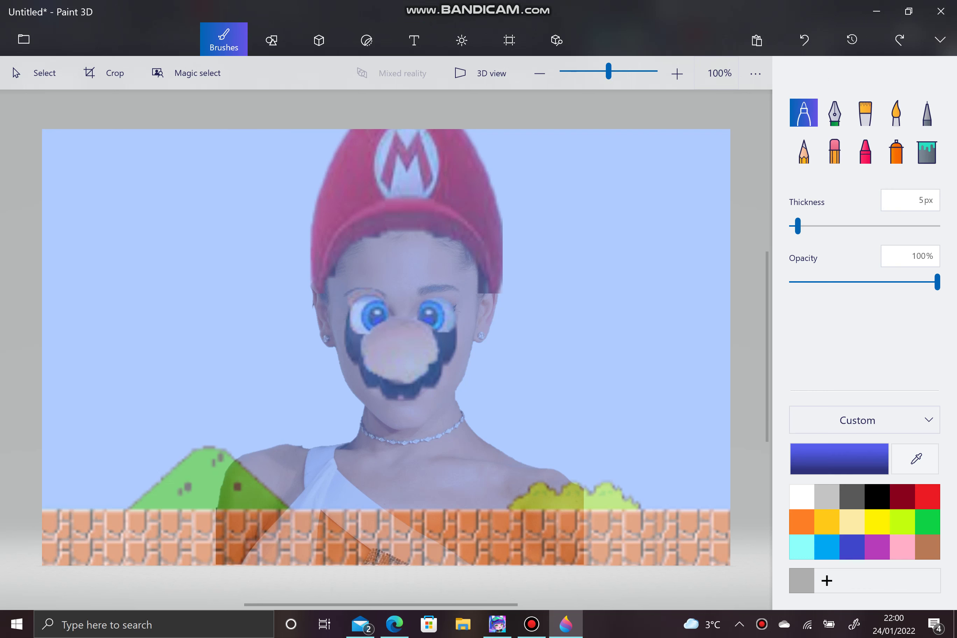
click(414, 40)
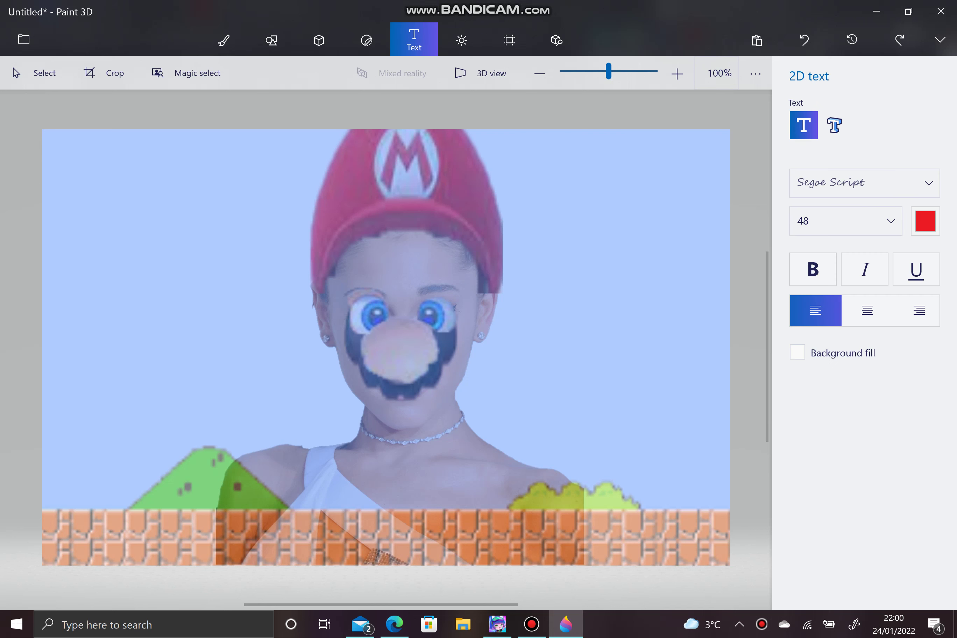
click(46, 214)
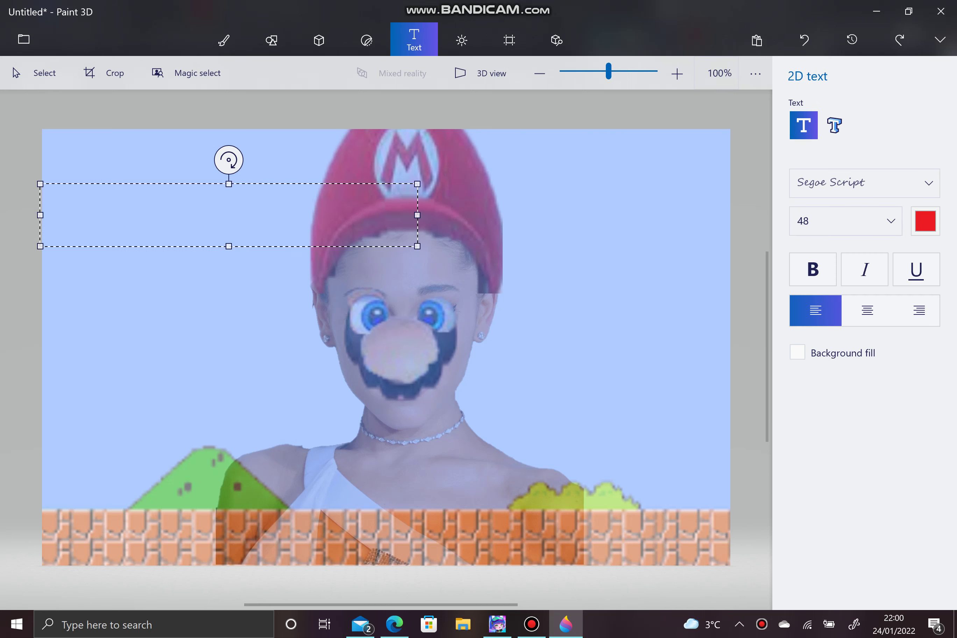
text(Marion)
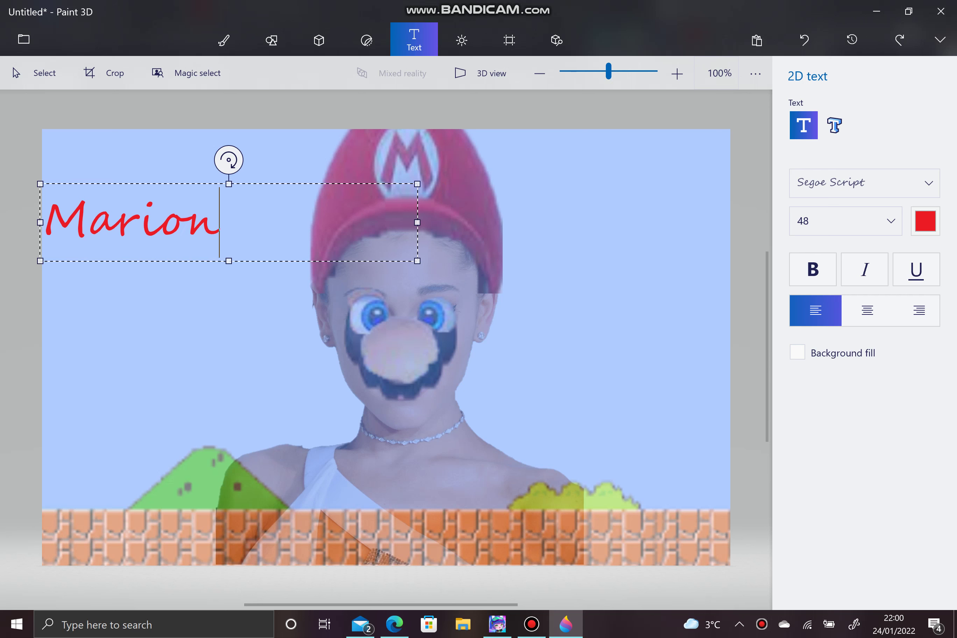
text(a)
key(Return)
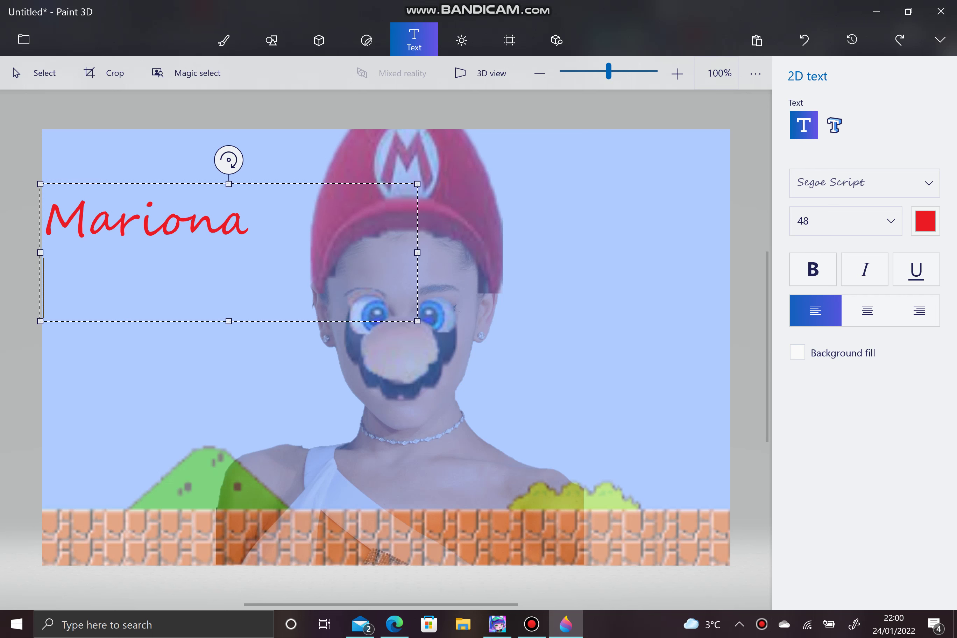
text(Grande)
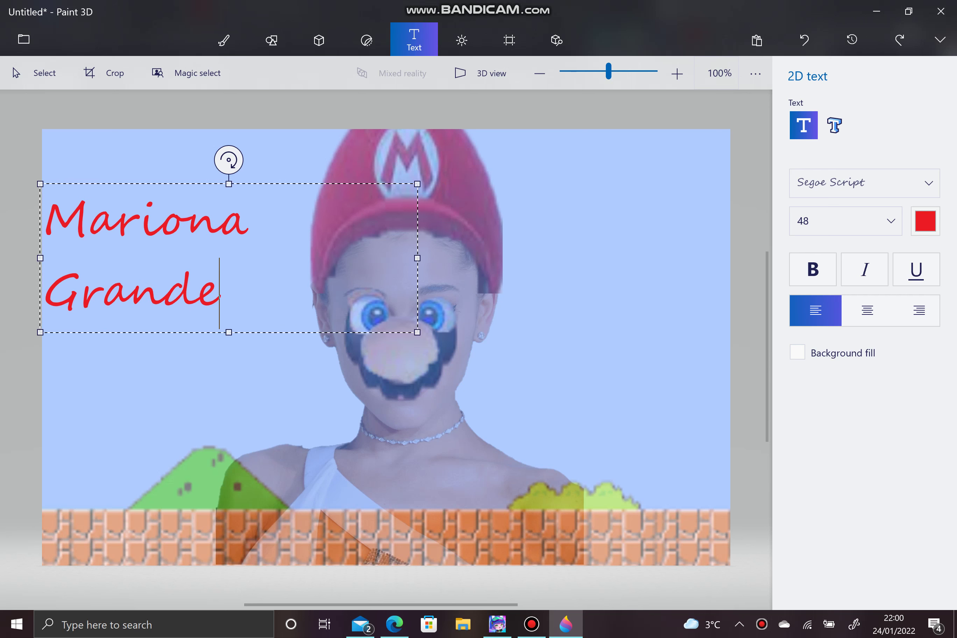
key(Escape)
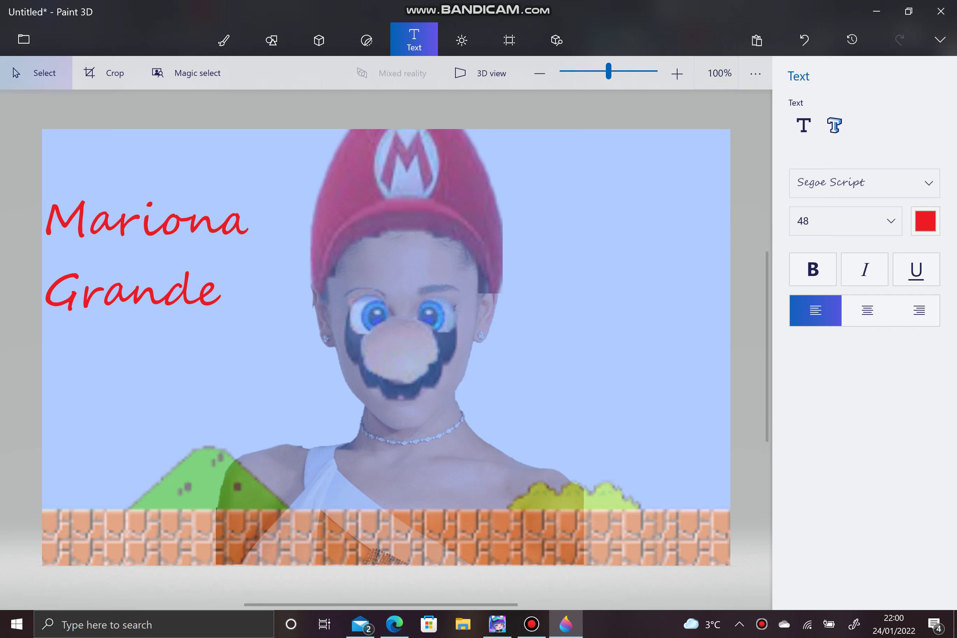